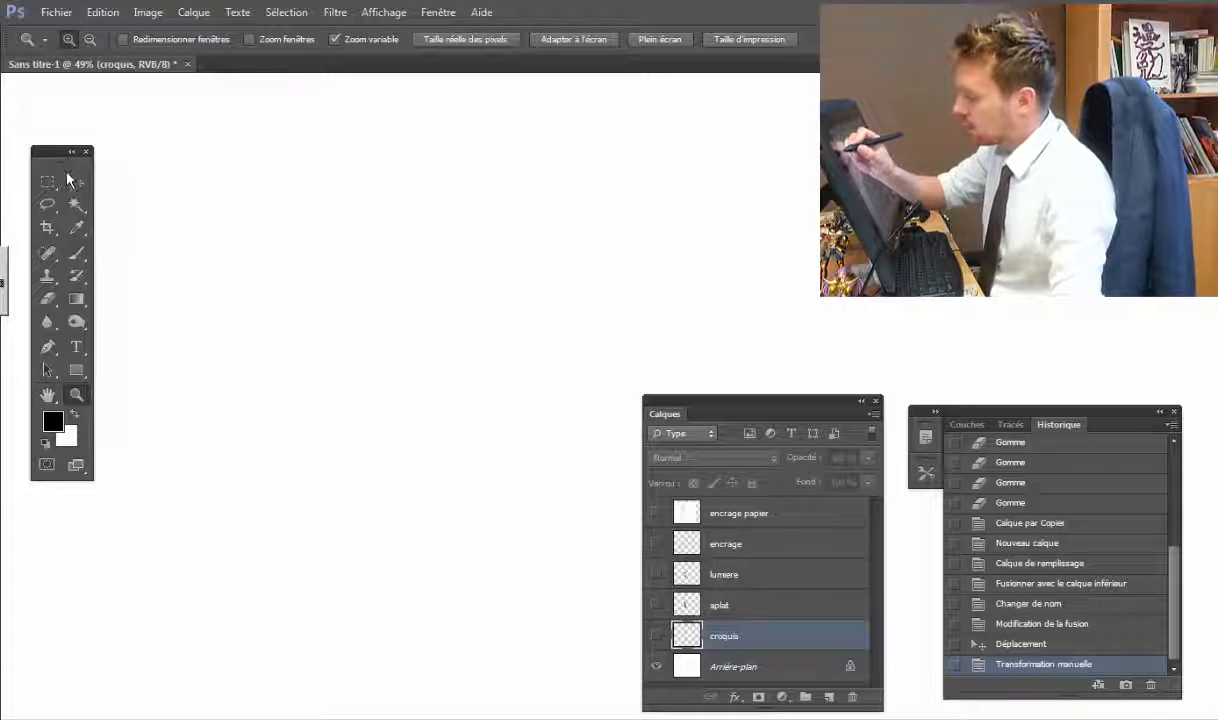
Step: Reposition the Outils and Calques panels slightly and check whether Calques is enabled among the displayed panels
drag(67, 163, 70, 169)
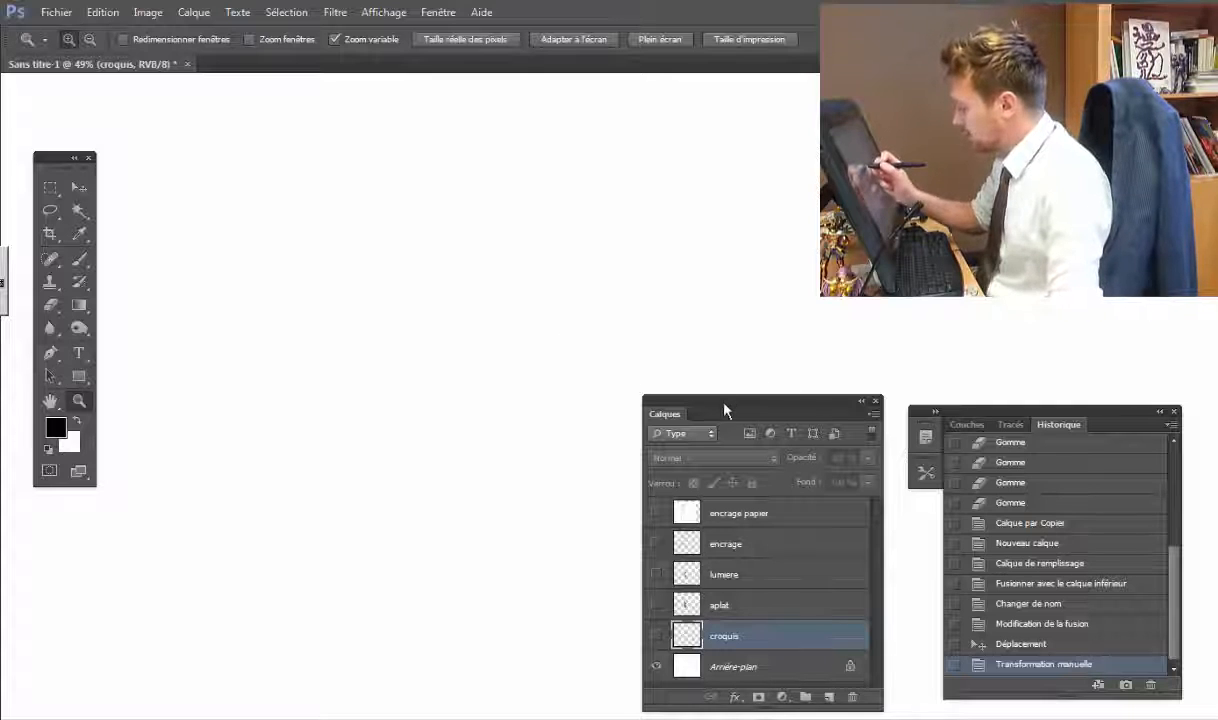
drag(723, 405, 712, 411)
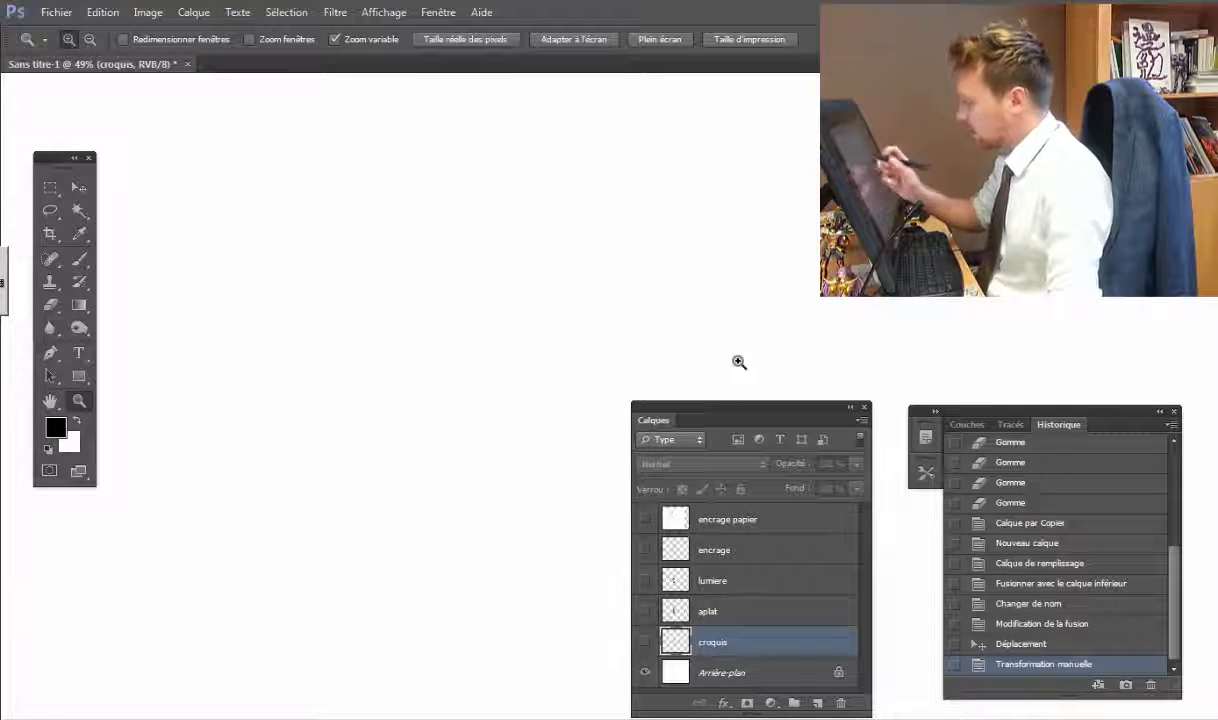
click(440, 18)
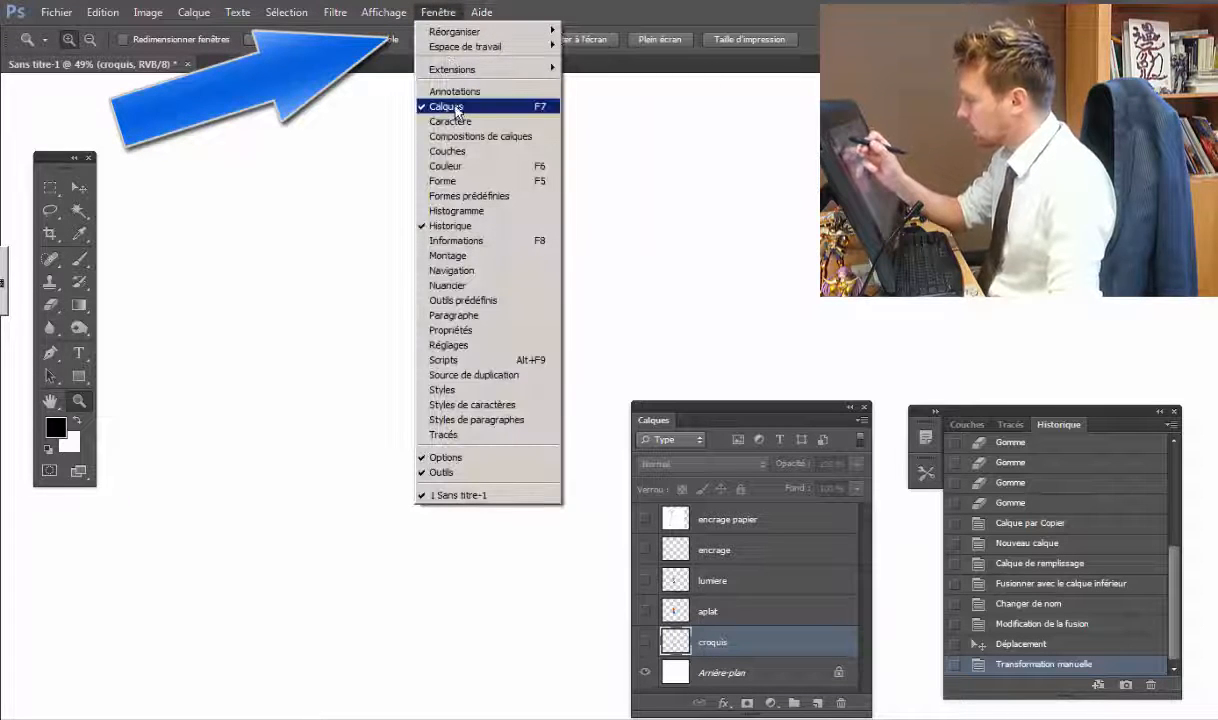
click(717, 383)
drag(754, 414, 776, 411)
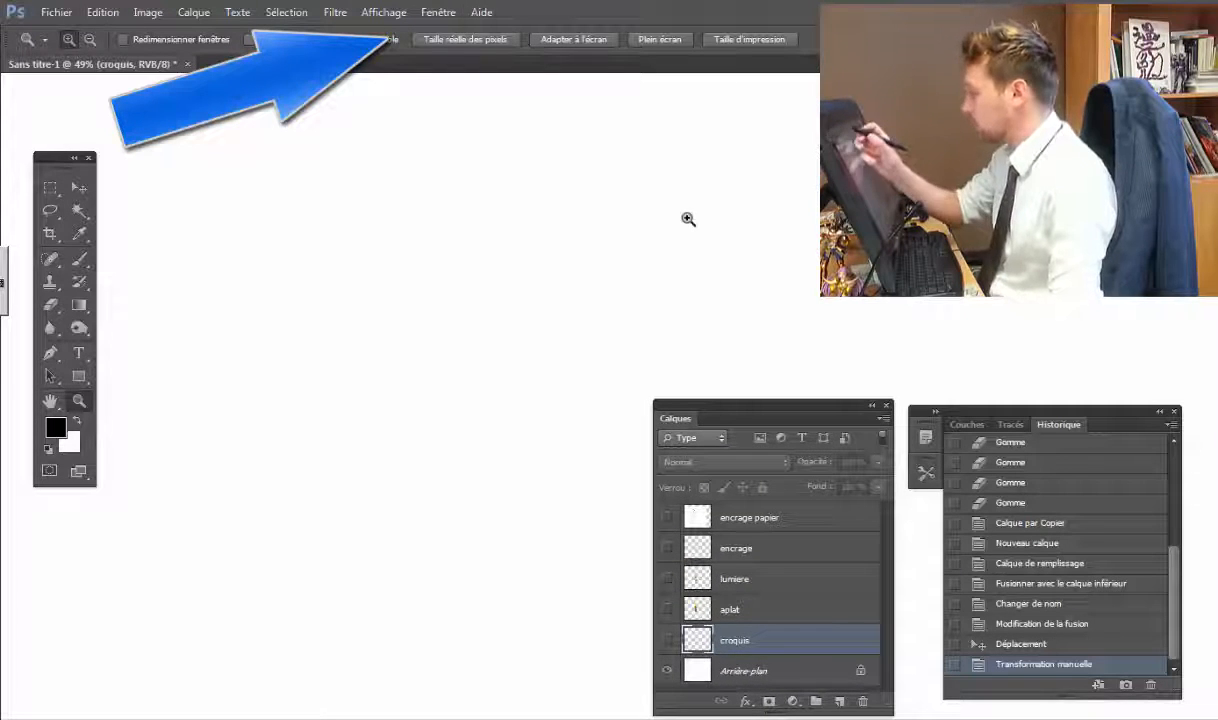
Step: Check whether Historique is enabled among the displayed panels and shift the Historique panel slightly
click(437, 12)
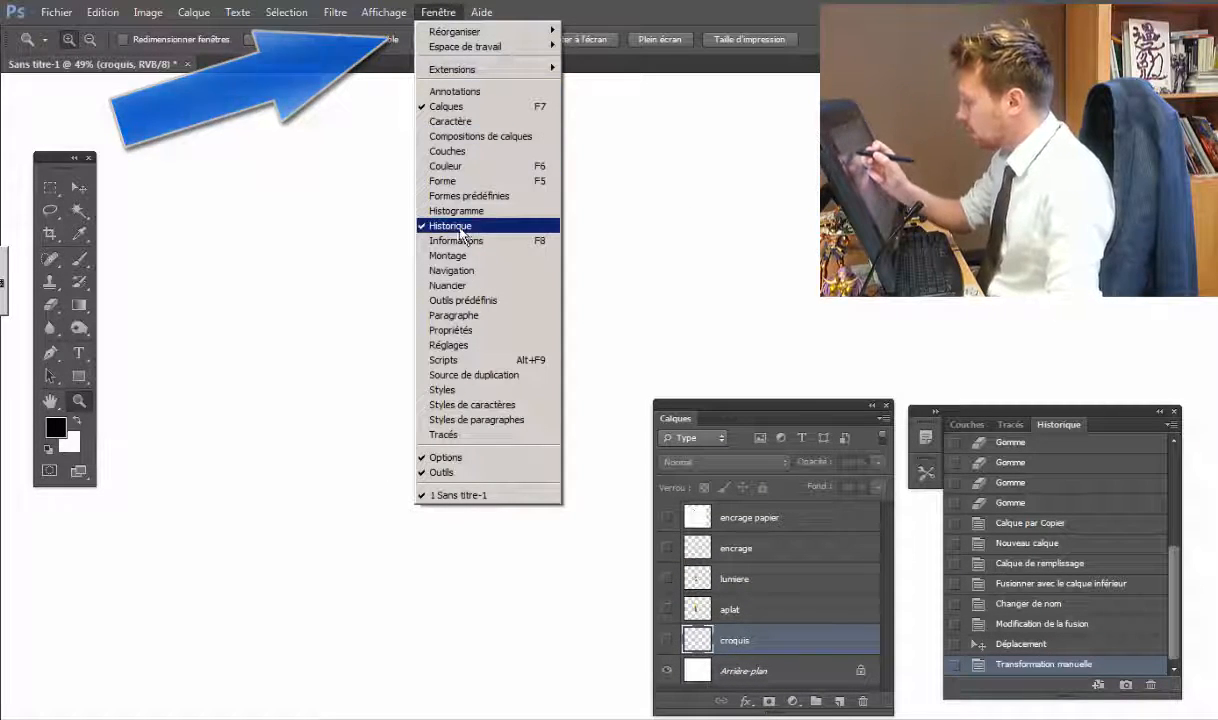
mouse_move(1036, 414)
mouse_down()
mouse_move(1034, 400)
mouse_move(1034, 418)
mouse_up()
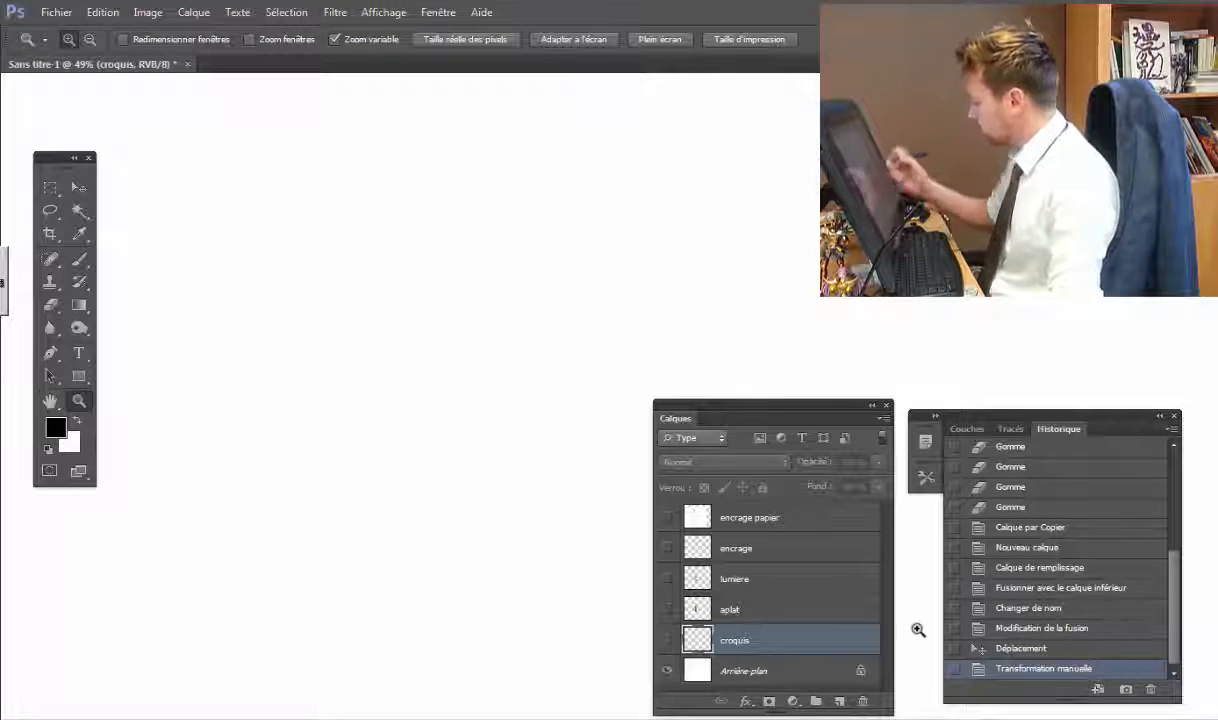
mouse_move(1171, 583)
mouse_down()
mouse_move(1174, 543)
mouse_move(1174, 590)
mouse_up()
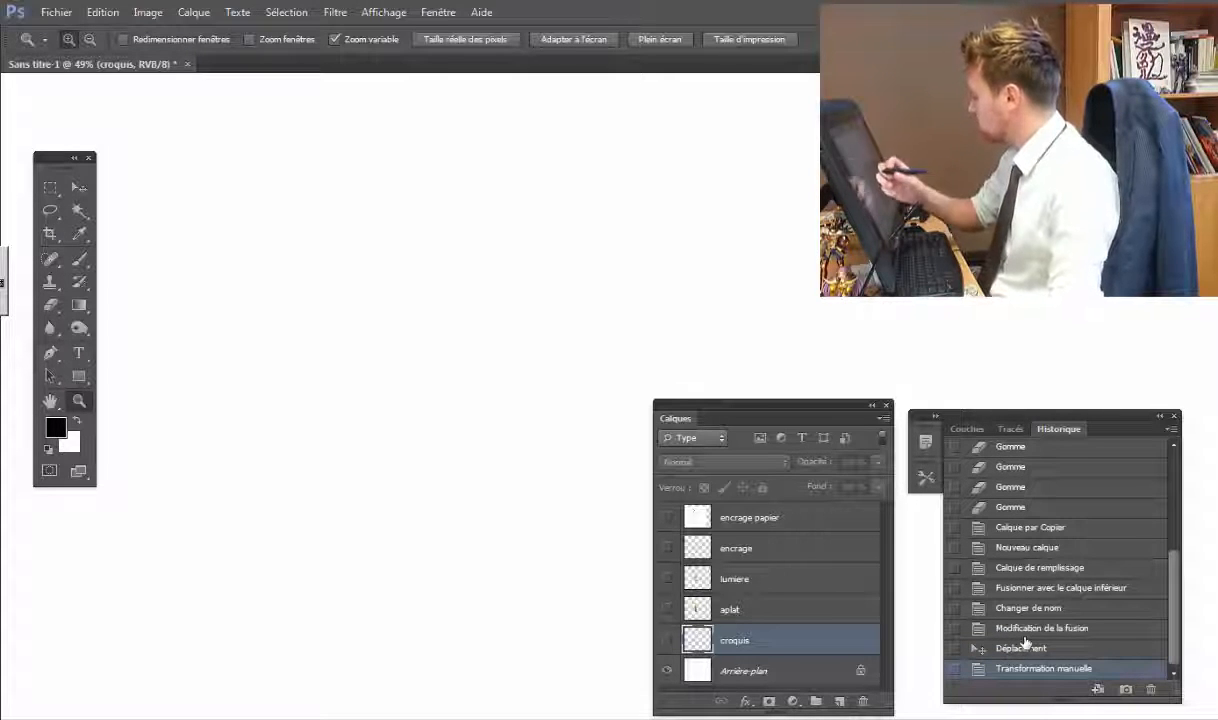
Step: Review the list of available panels and nudge the Outils and Calques panels to new positions
click(438, 13)
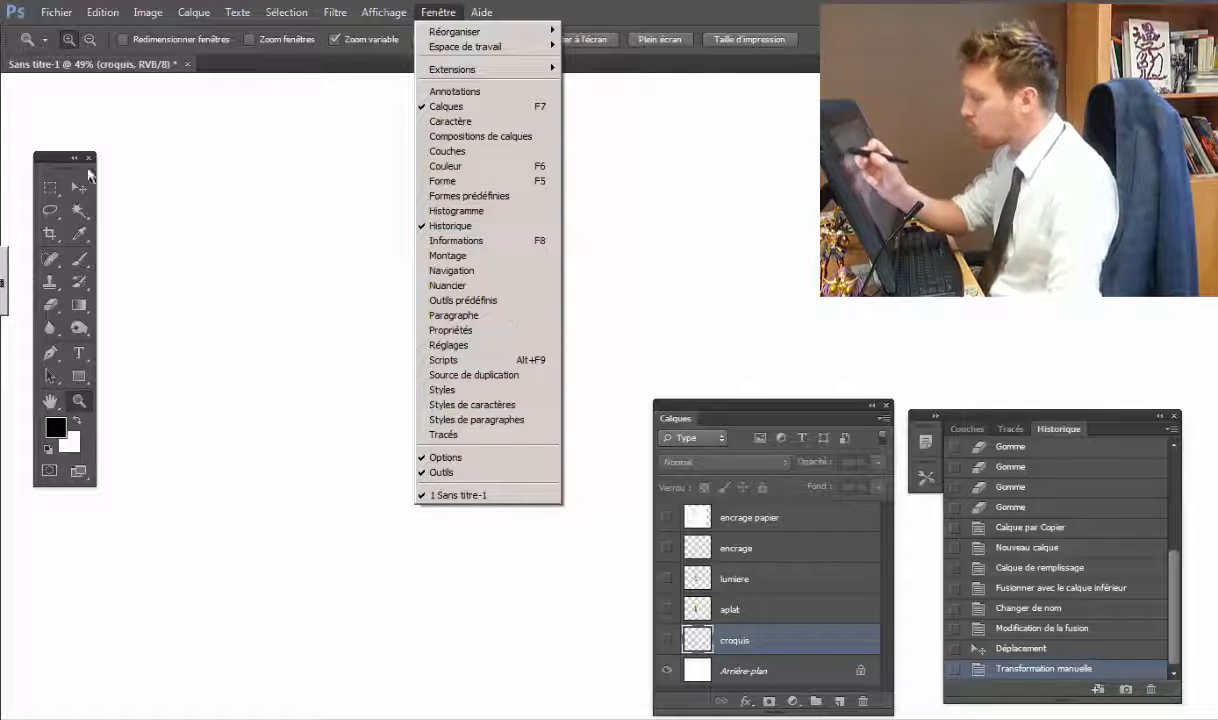
drag(68, 174, 64, 172)
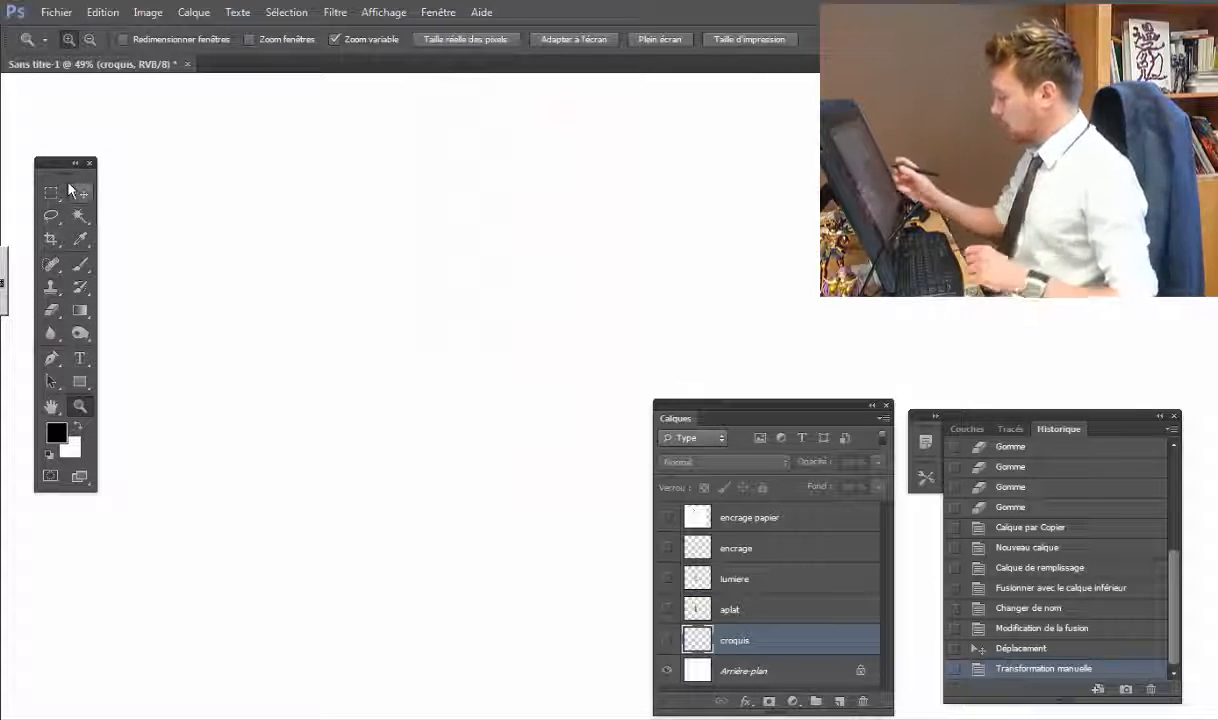
drag(797, 412, 799, 414)
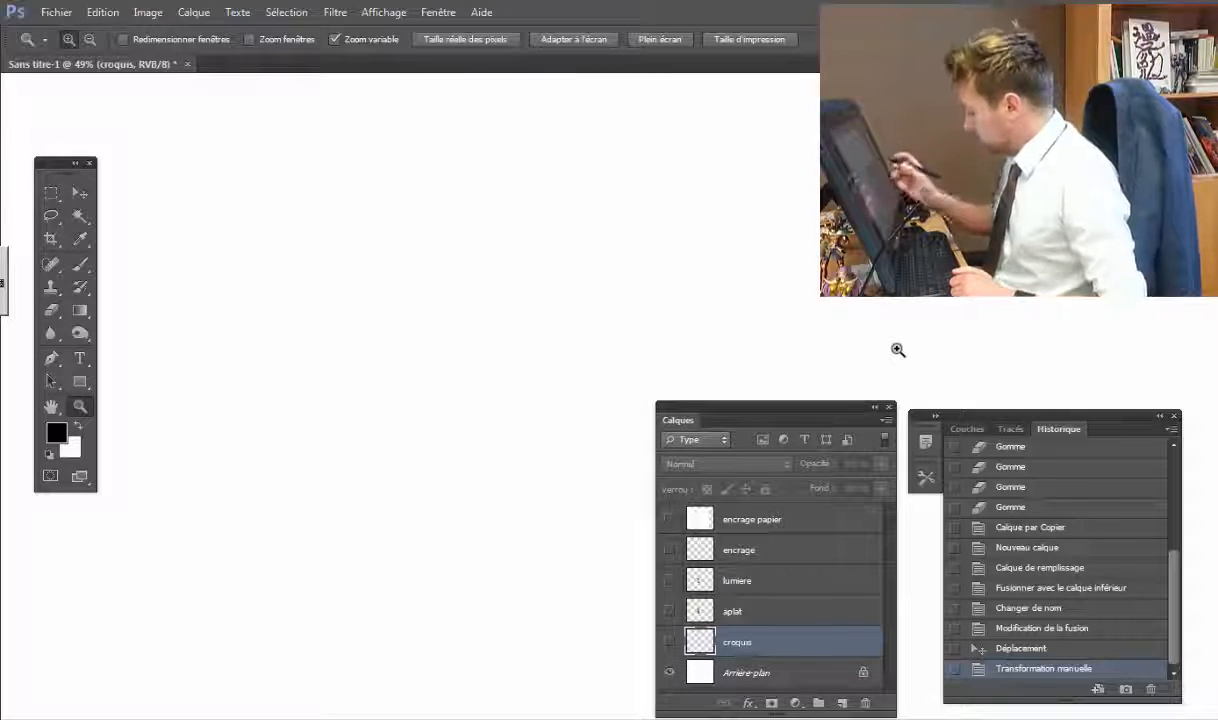
Step: Show the croquis layer so the rough pencil sketch appears on the canvas
click(670, 643)
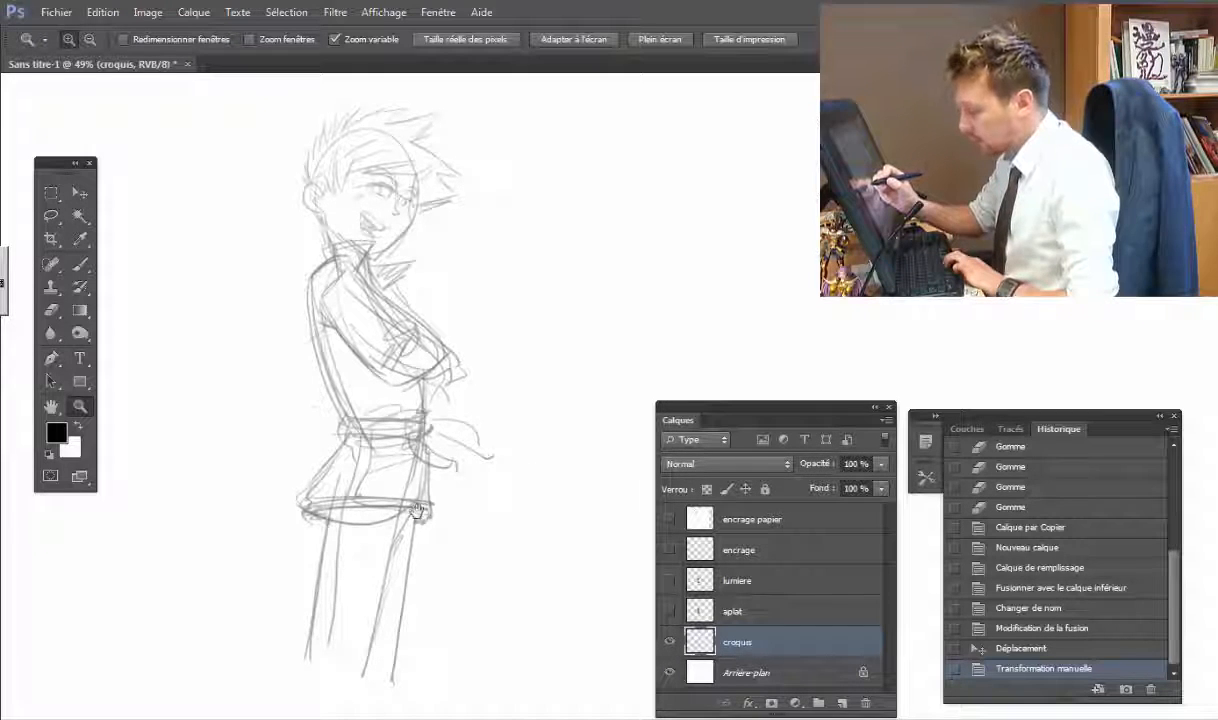
drag(412, 519, 436, 510)
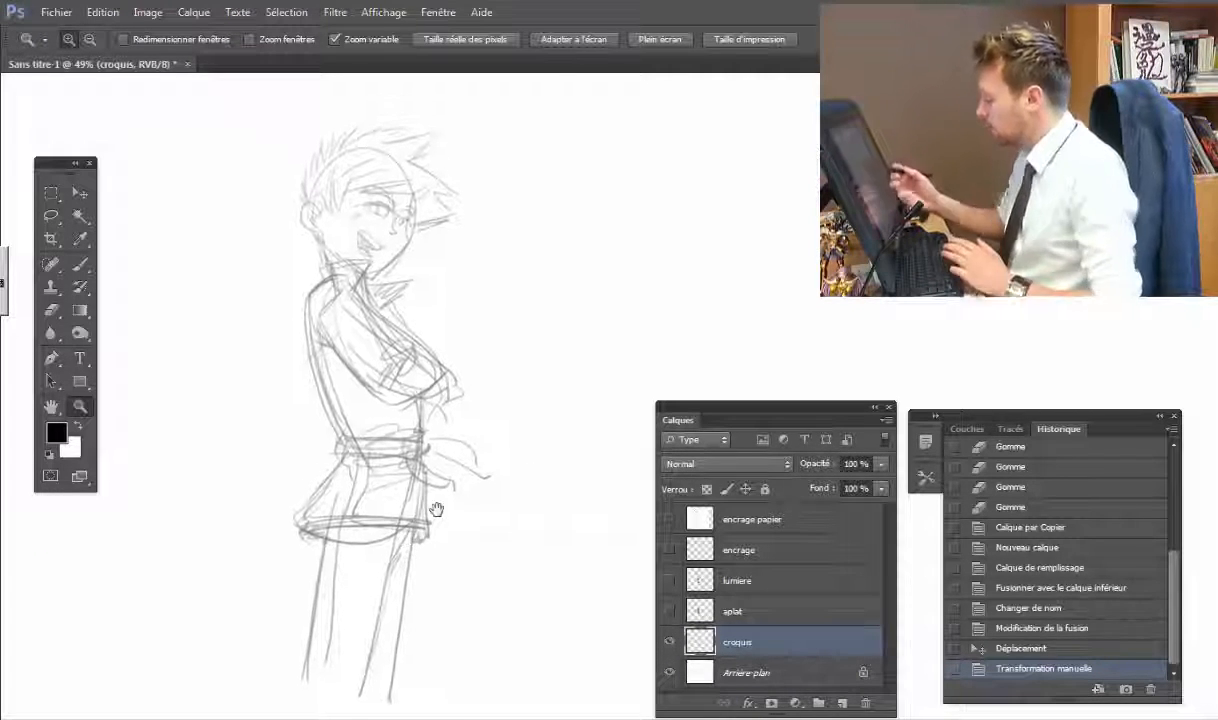
Step: Go through the aplat, lumiere, encrage and encrage papier layers, reselect croquis, and switch its visibility off and on
click(746, 615)
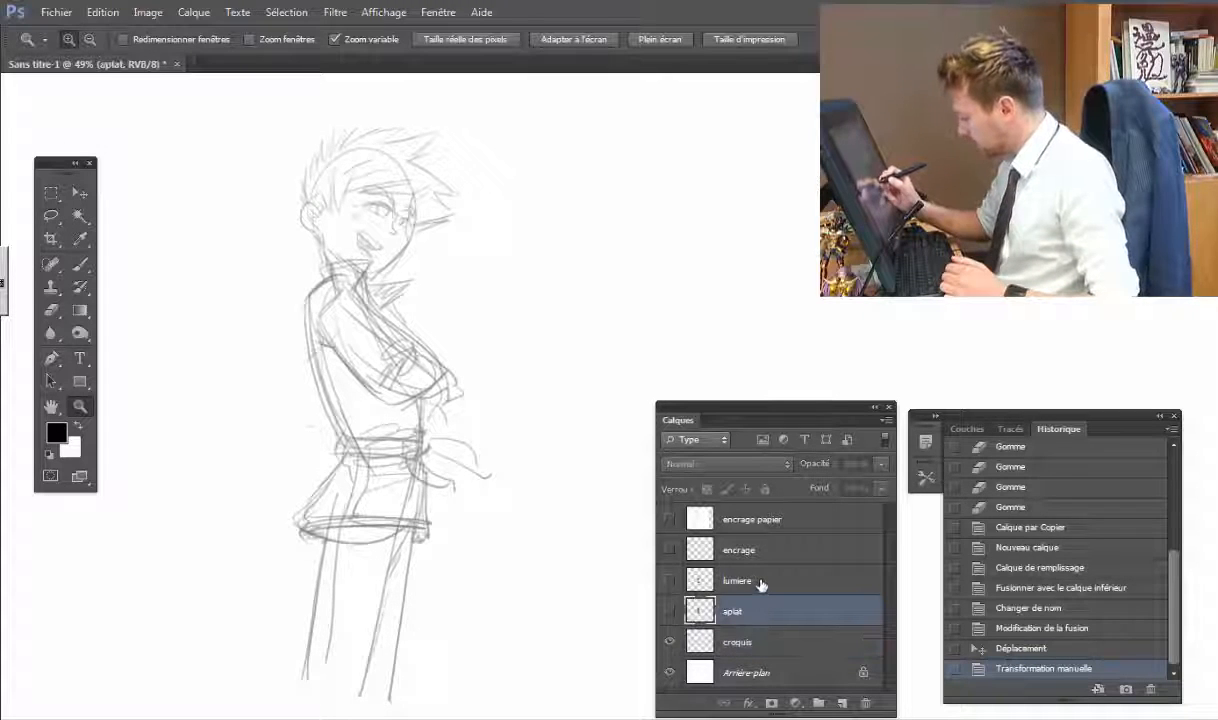
click(764, 581)
click(769, 551)
click(775, 518)
click(764, 578)
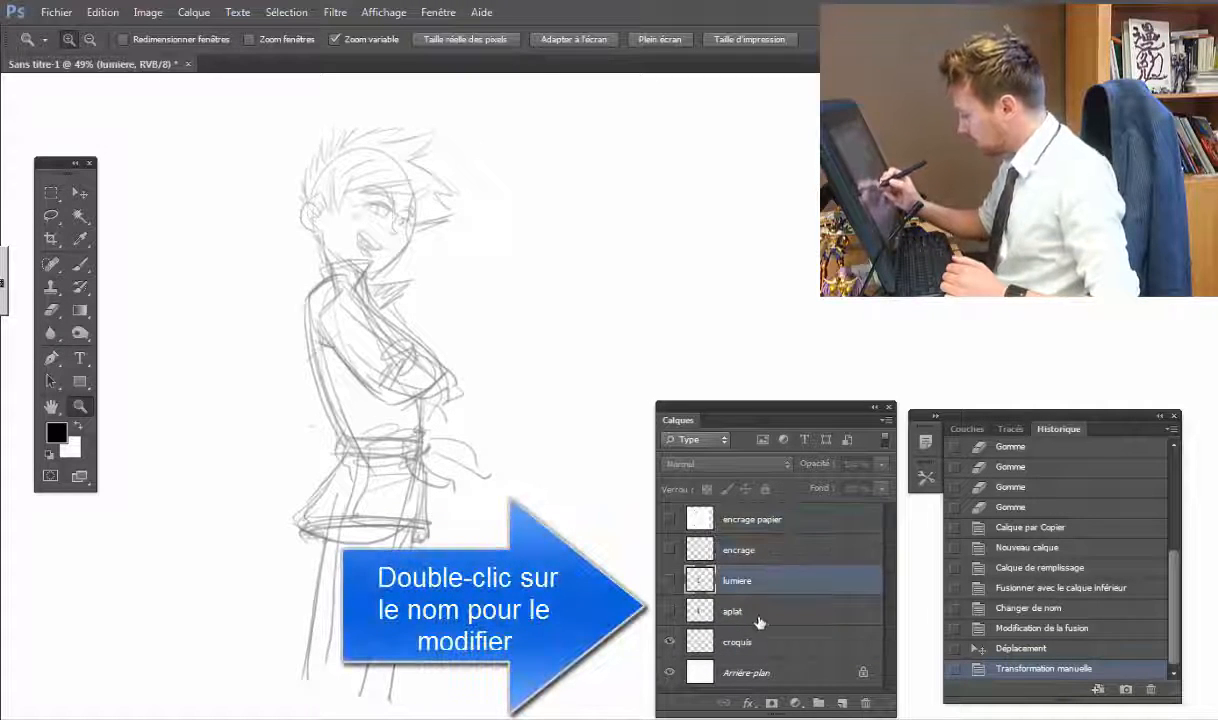
click(761, 611)
click(761, 640)
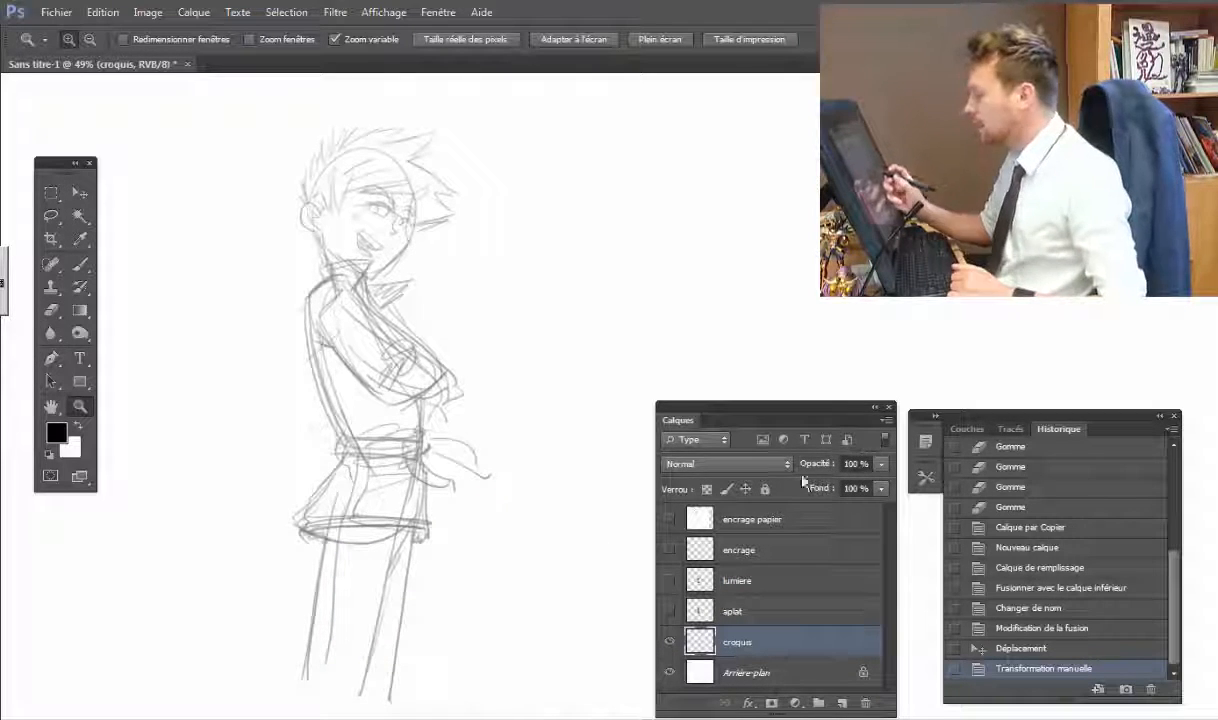
click(670, 642)
click(670, 642)
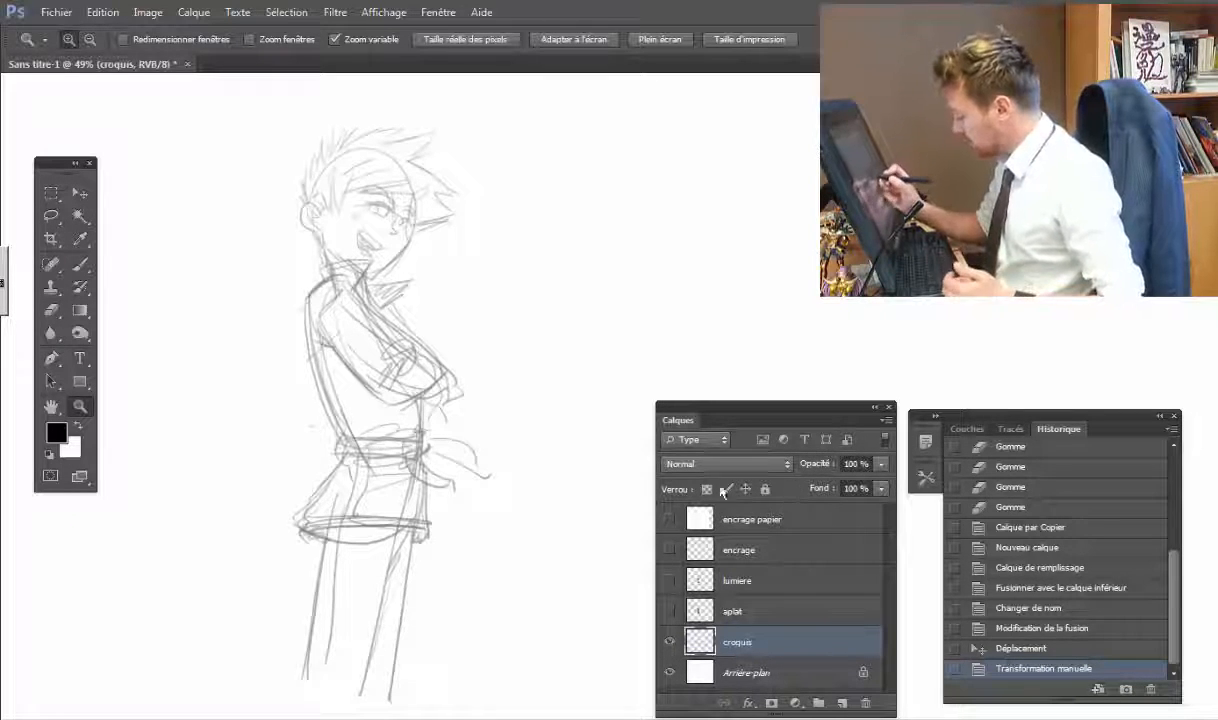
Step: Show the encrage layer, hide the croquis layer, and view the inked character's upper body up close
click(670, 550)
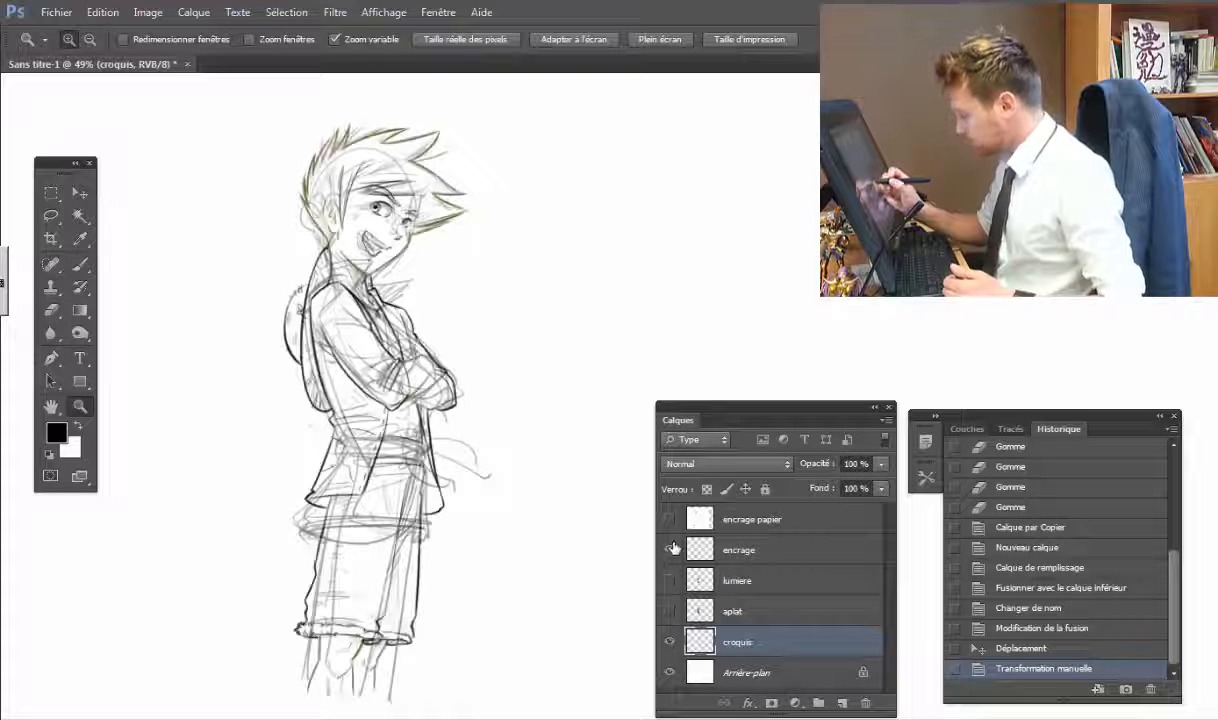
click(670, 645)
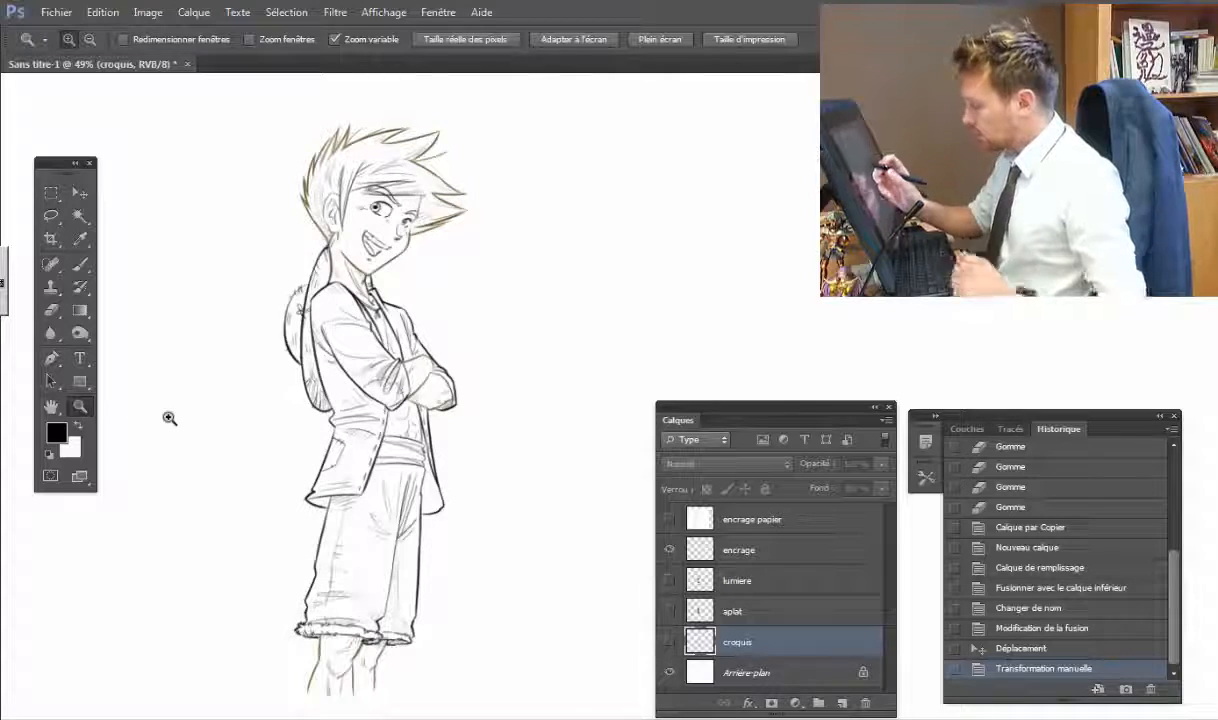
drag(410, 424, 435, 458)
drag(372, 346, 388, 476)
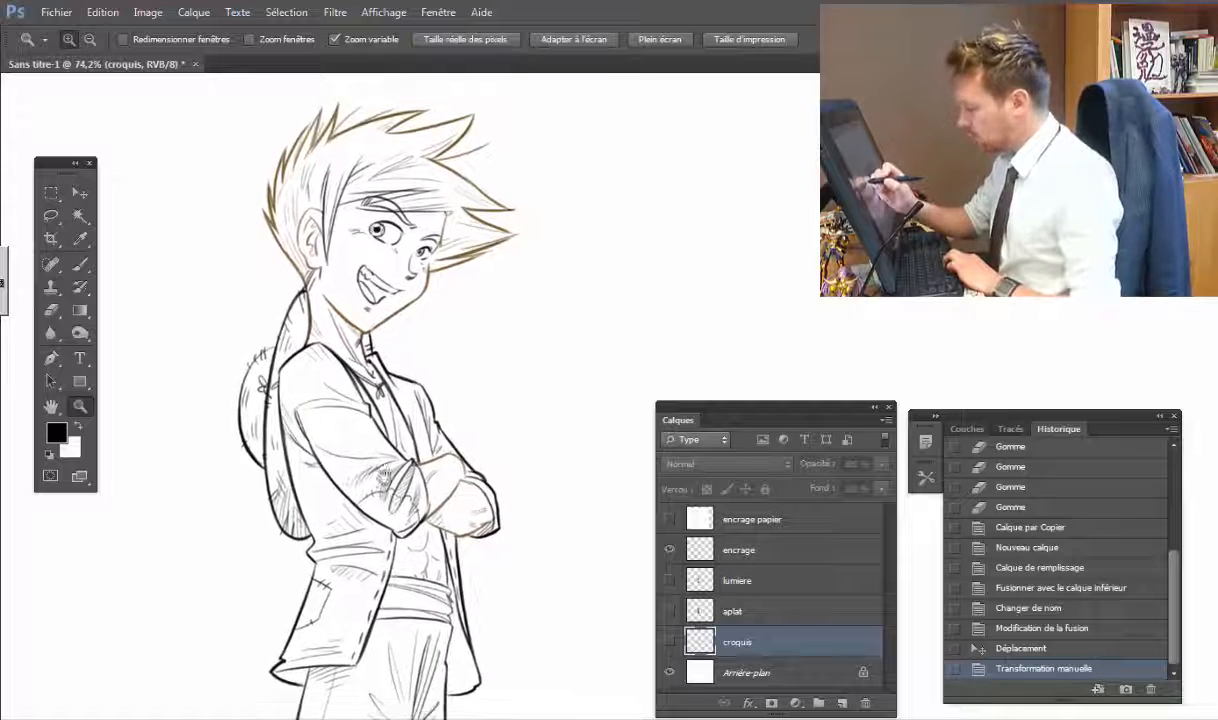
drag(421, 413, 424, 420)
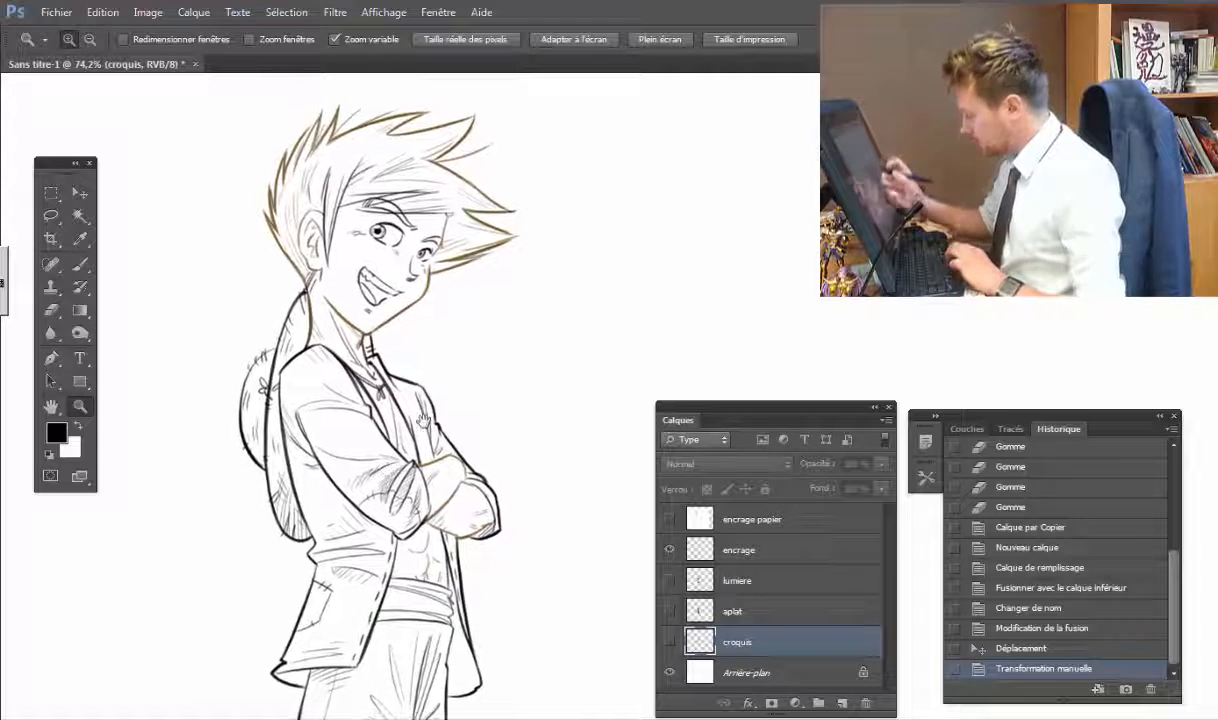
Step: Temporarily hide the Arrière-plan layer to examine the encrage layer against transparency, and show the background again
click(671, 673)
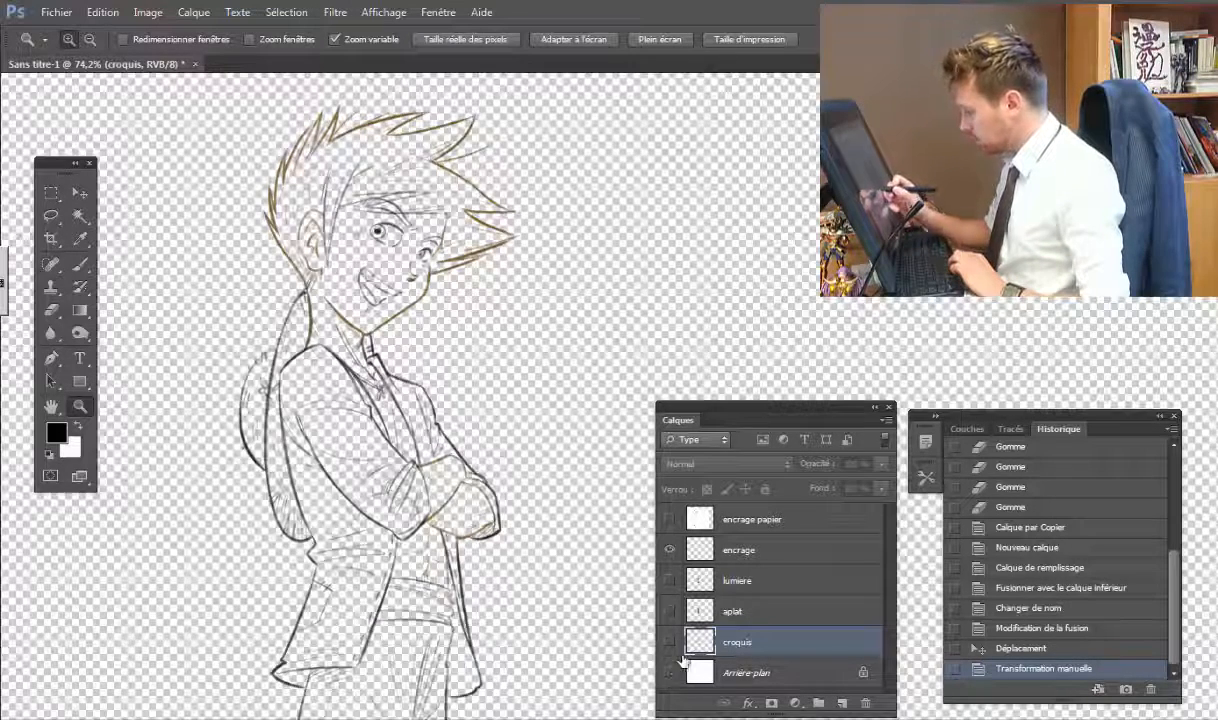
click(700, 548)
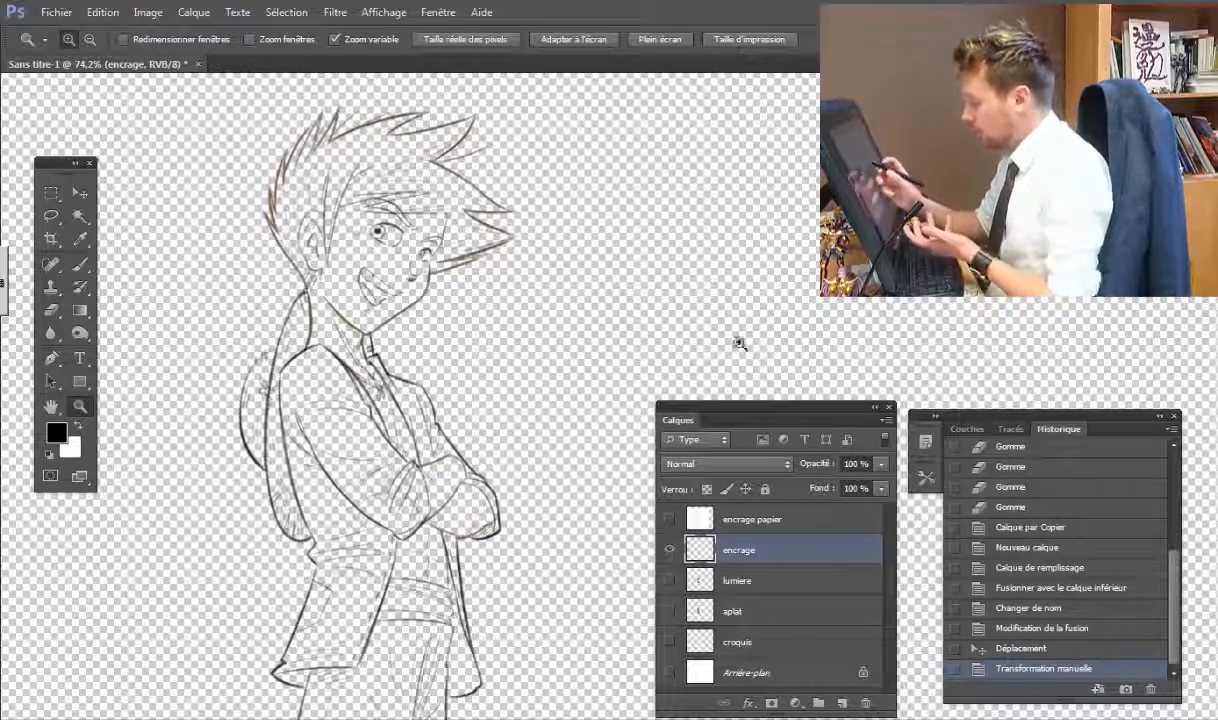
click(670, 581)
click(670, 581)
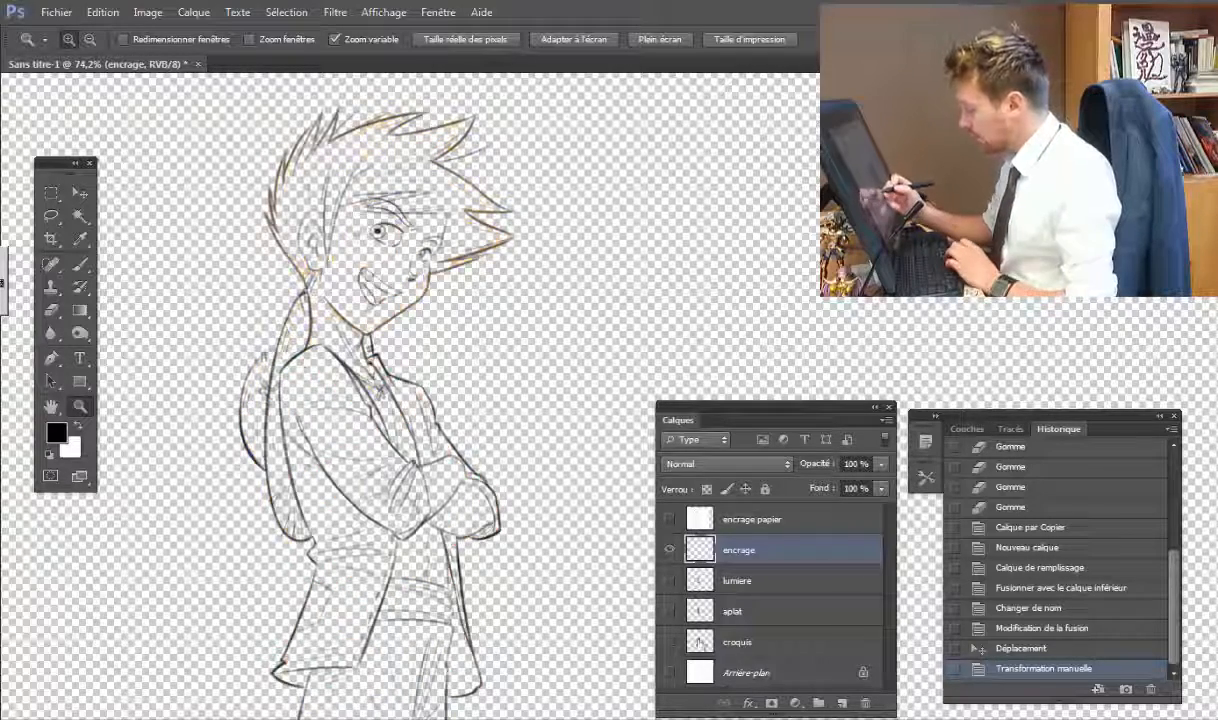
click(670, 672)
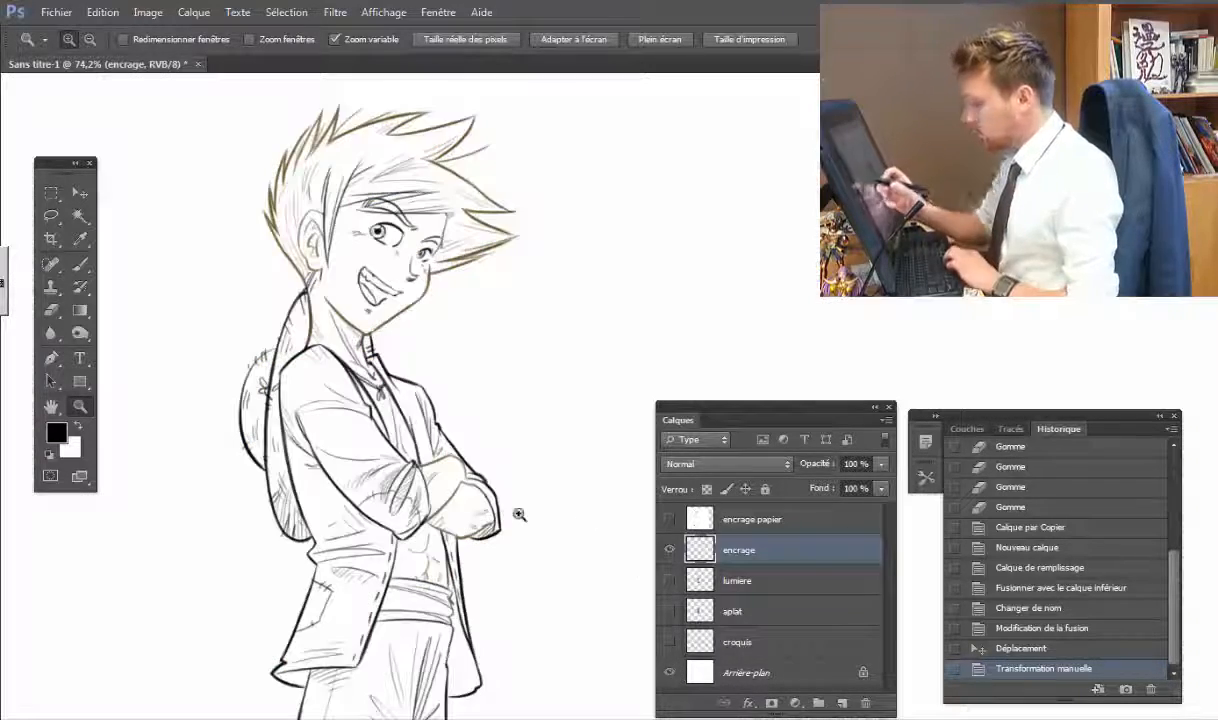
Step: Hide the encrage layer and show the encrage papier layer in its place, with most of the character in view
drag(376, 473, 340, 473)
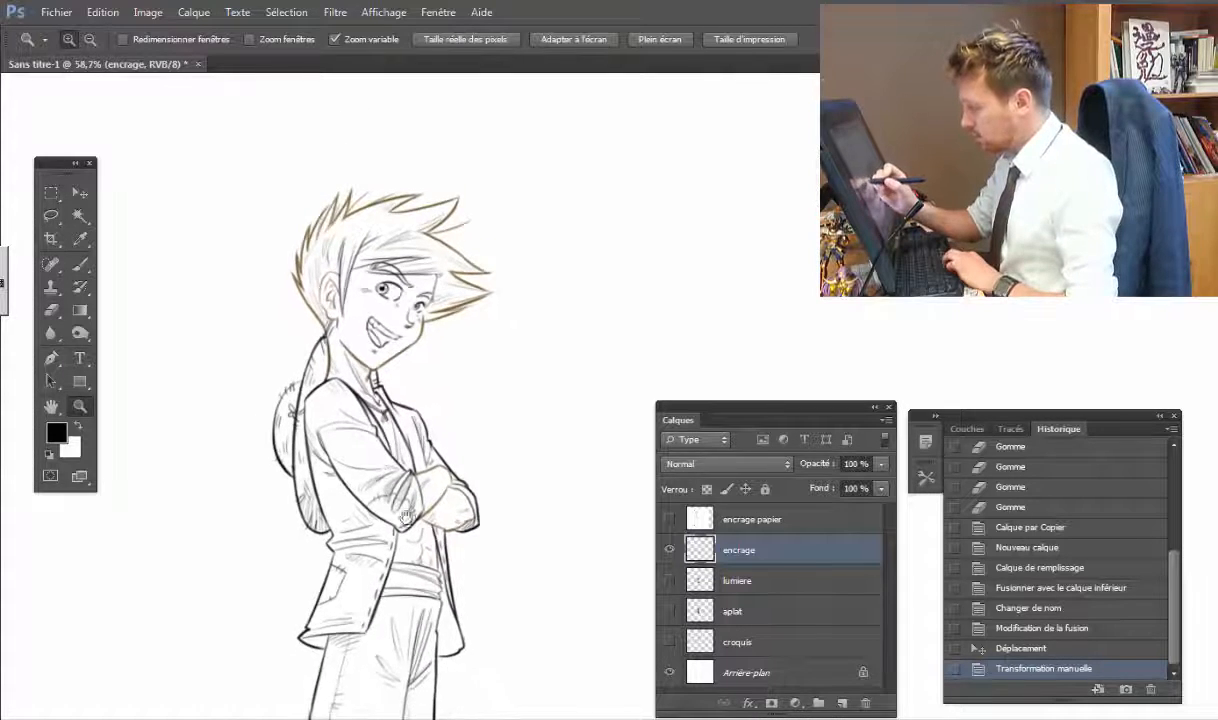
drag(410, 524, 384, 446)
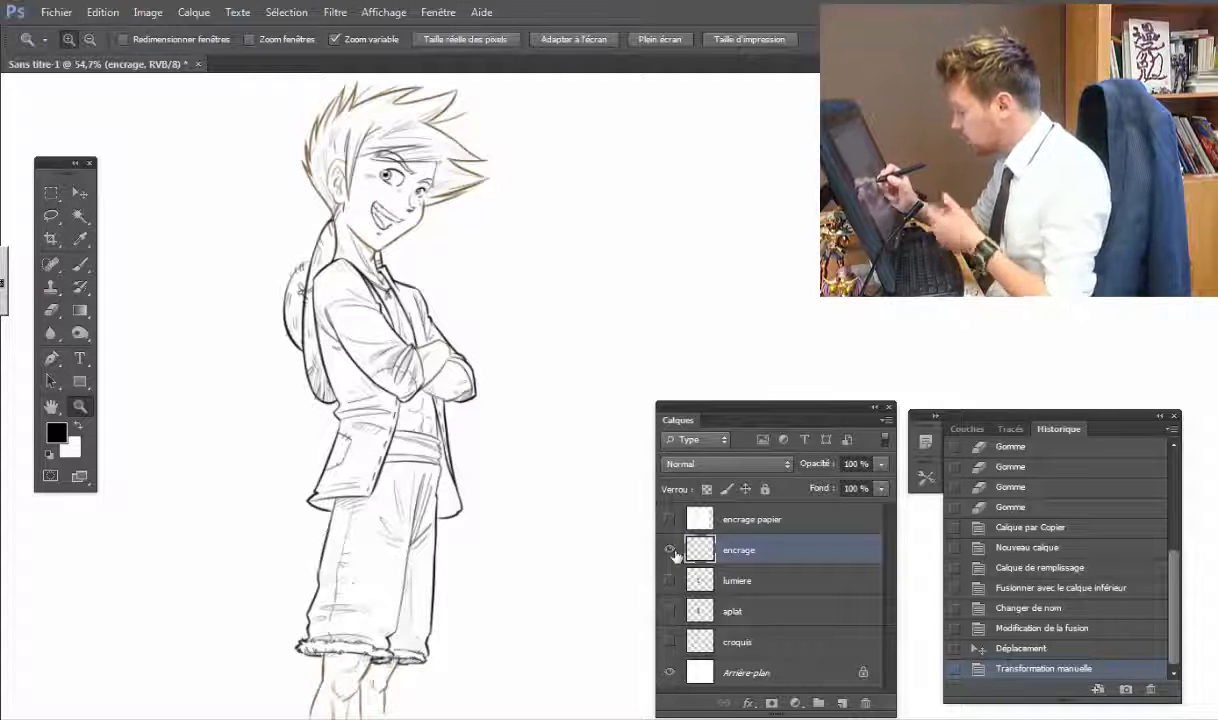
click(669, 550)
click(669, 519)
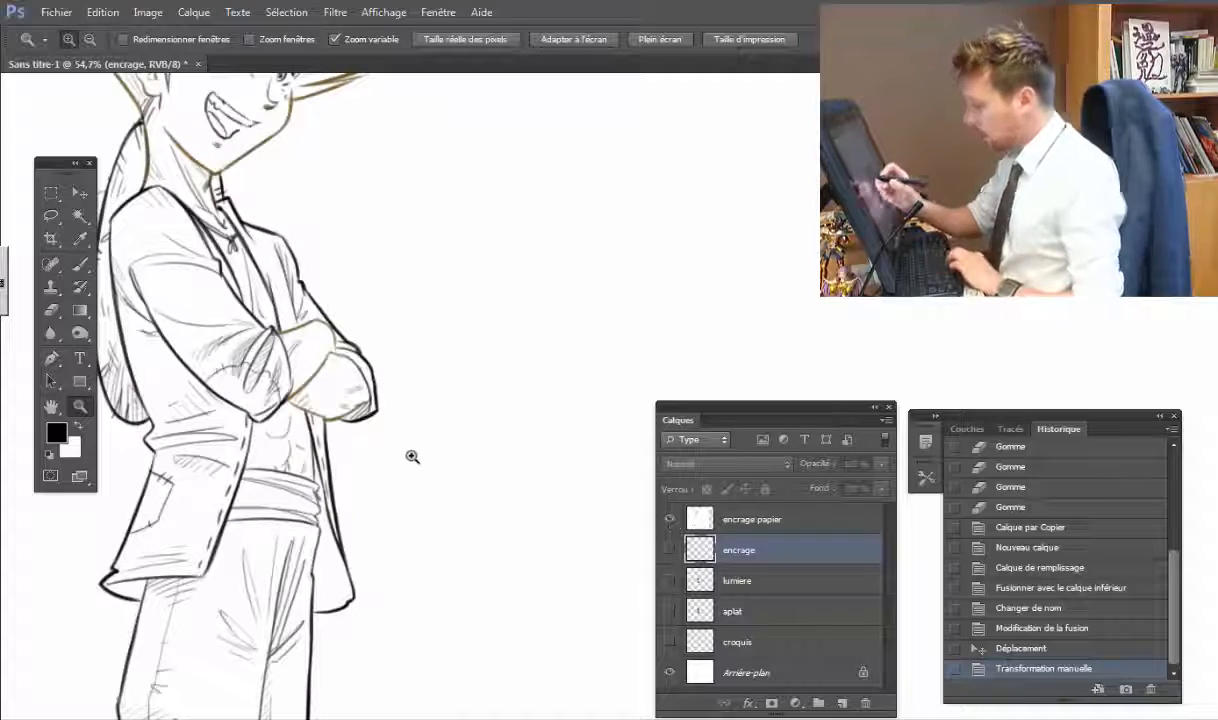
drag(318, 508, 417, 552)
key(space)
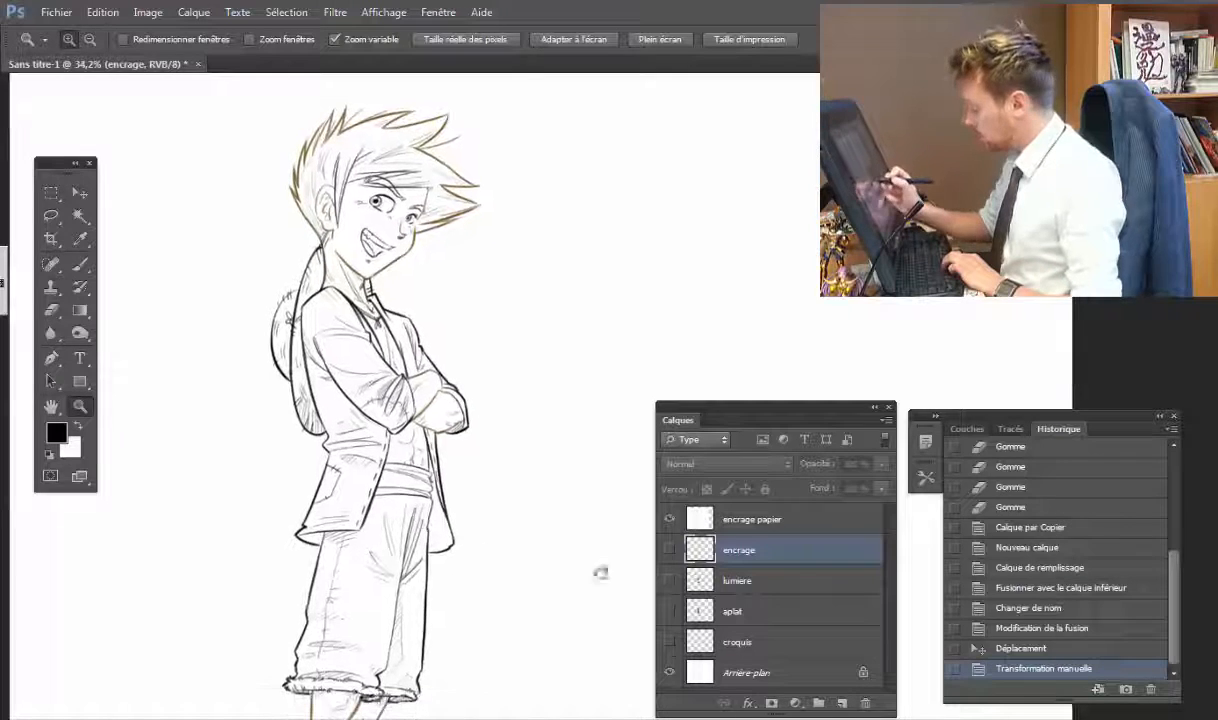
Step: Toggle the encrage papier layer's visibility to compare it, and set its blend mode to Normal
click(708, 520)
click(669, 519)
click(669, 519)
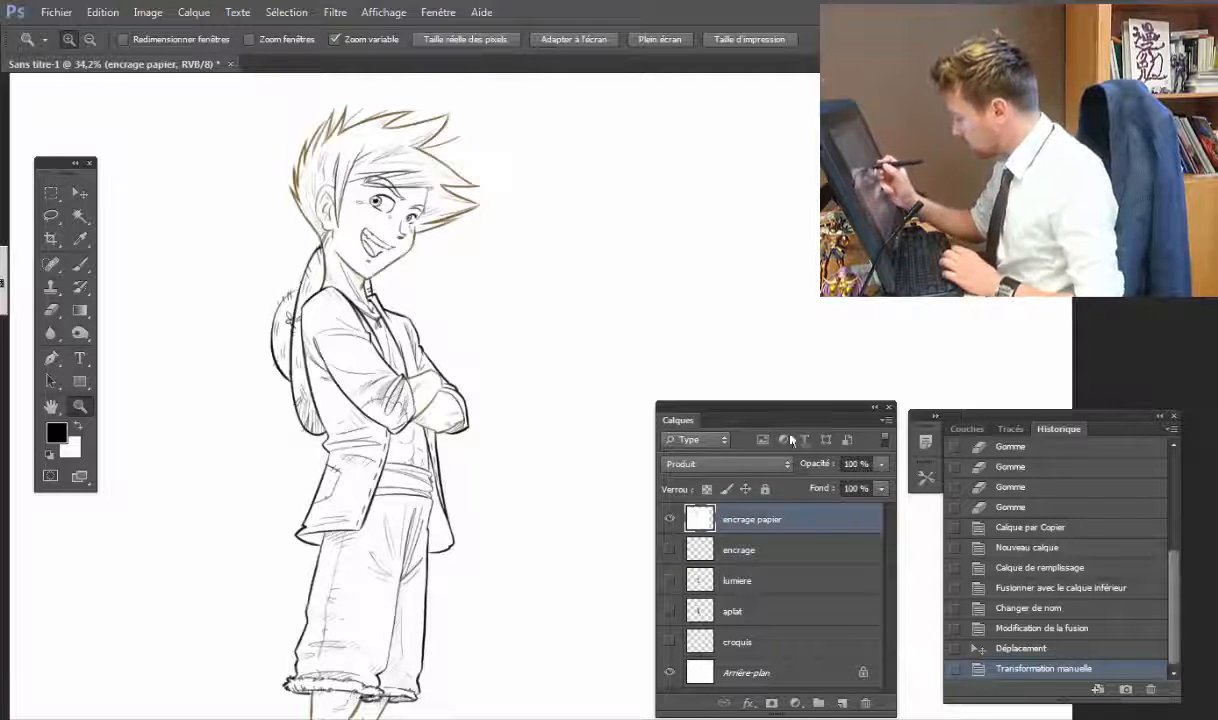
click(775, 464)
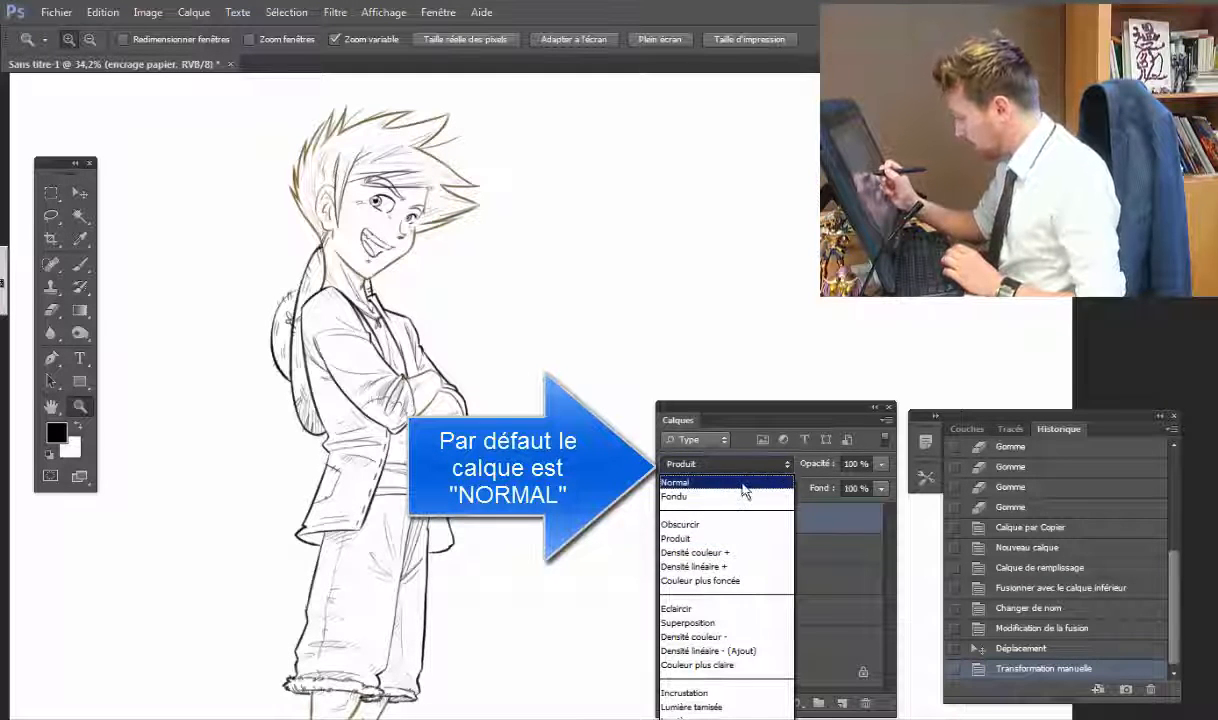
click(734, 483)
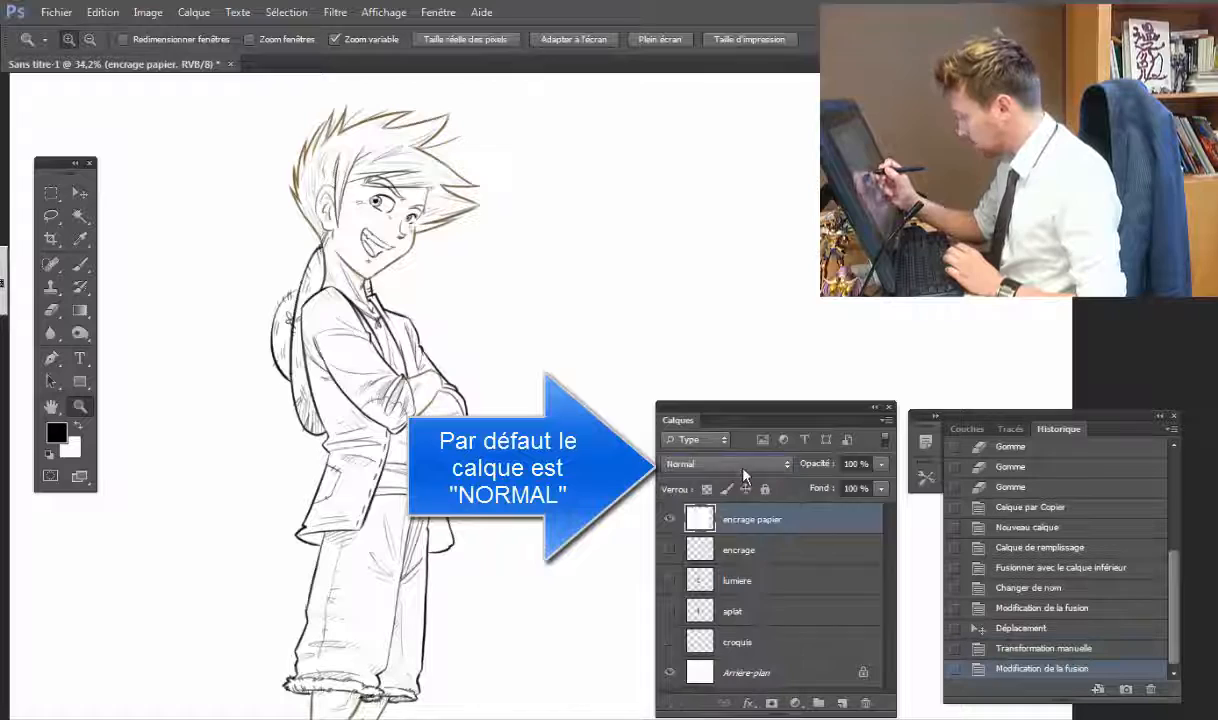
Step: Create a new empty layer directly above the encrage layer
click(742, 548)
click(841, 704)
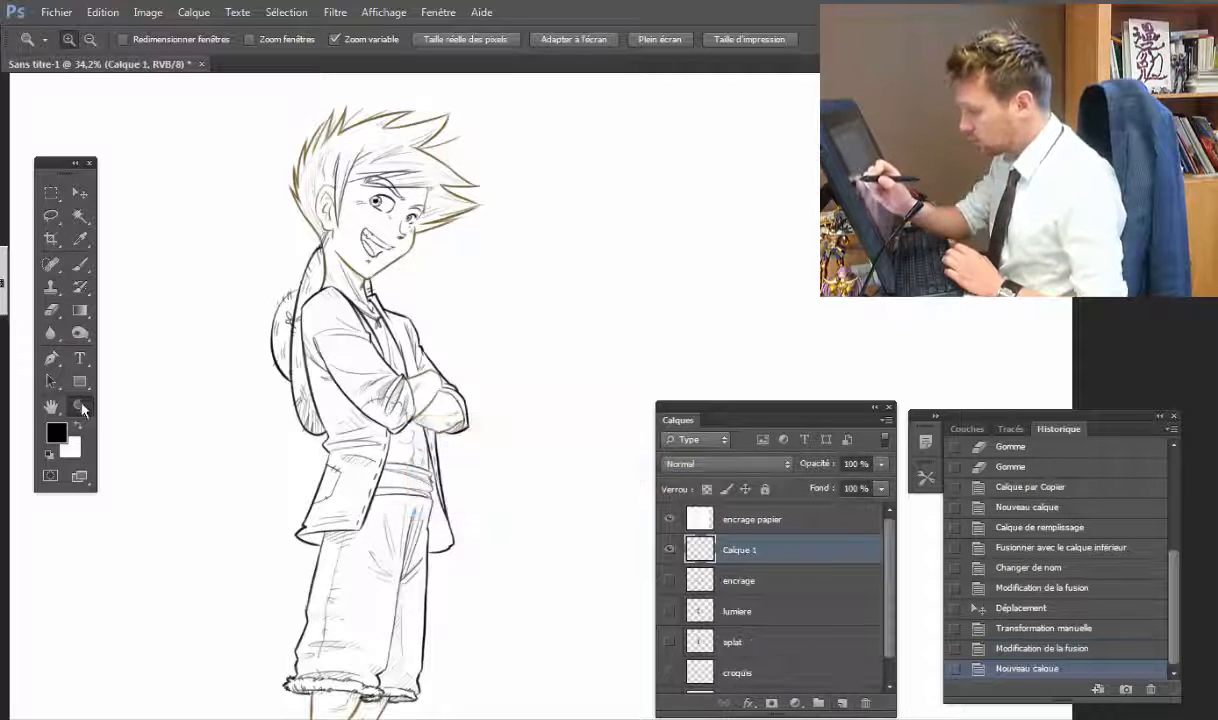
Step: Set the encrage papier layer's blend mode to Produit and show the aplat and lumiere layers beneath it
click(733, 647)
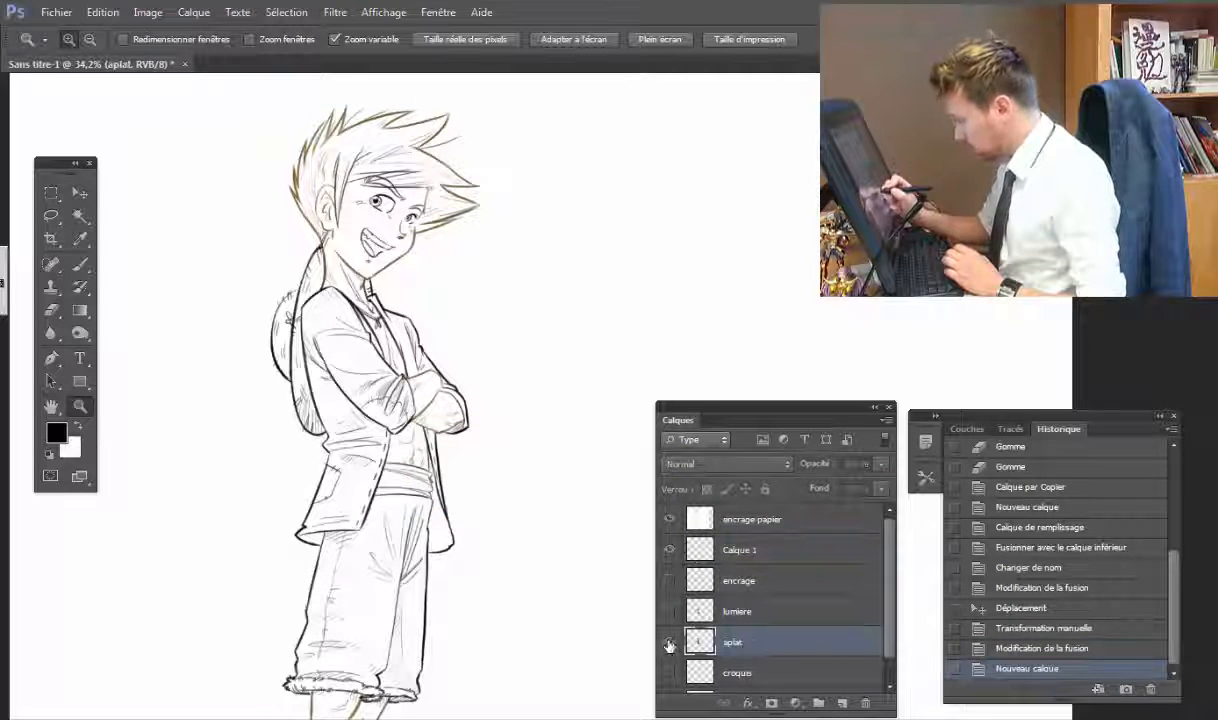
click(690, 527)
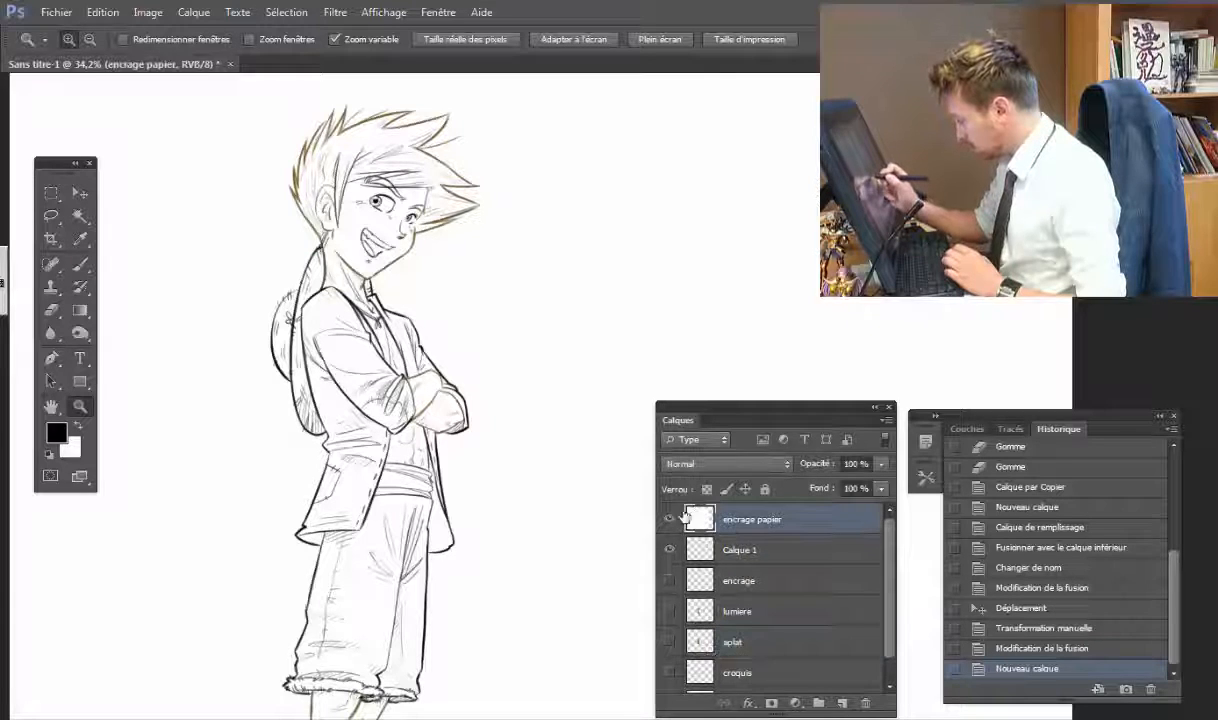
click(700, 464)
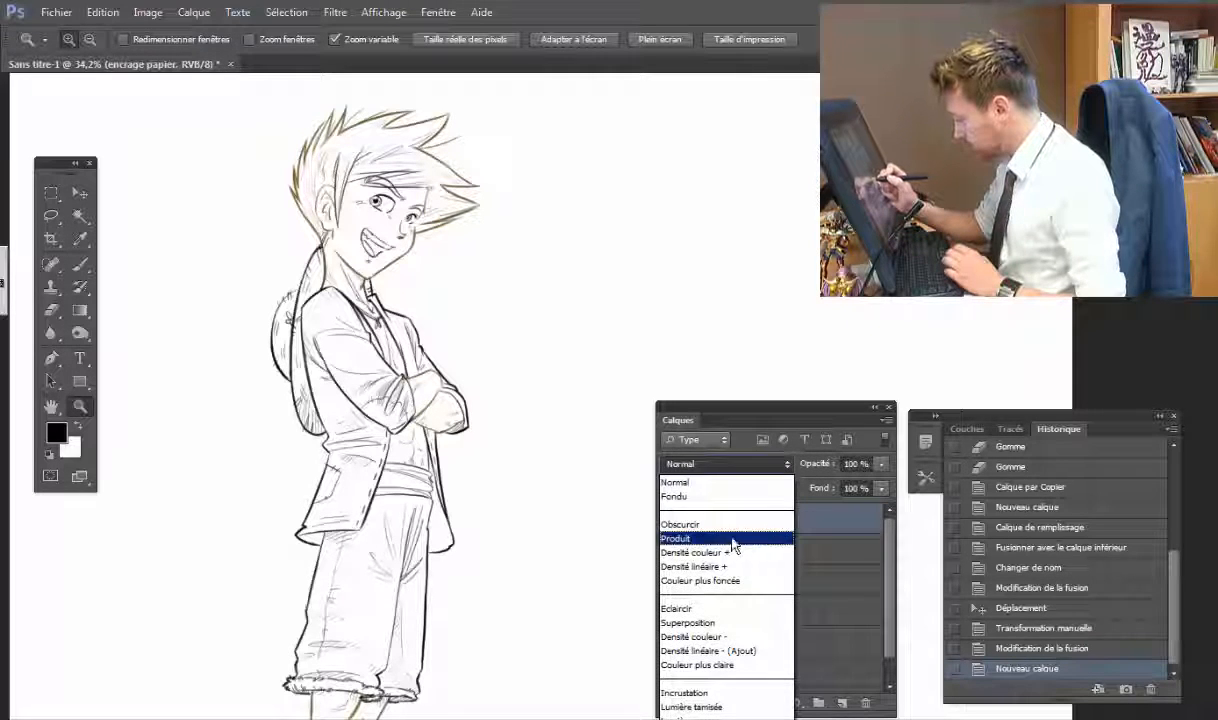
click(732, 540)
click(670, 642)
click(670, 612)
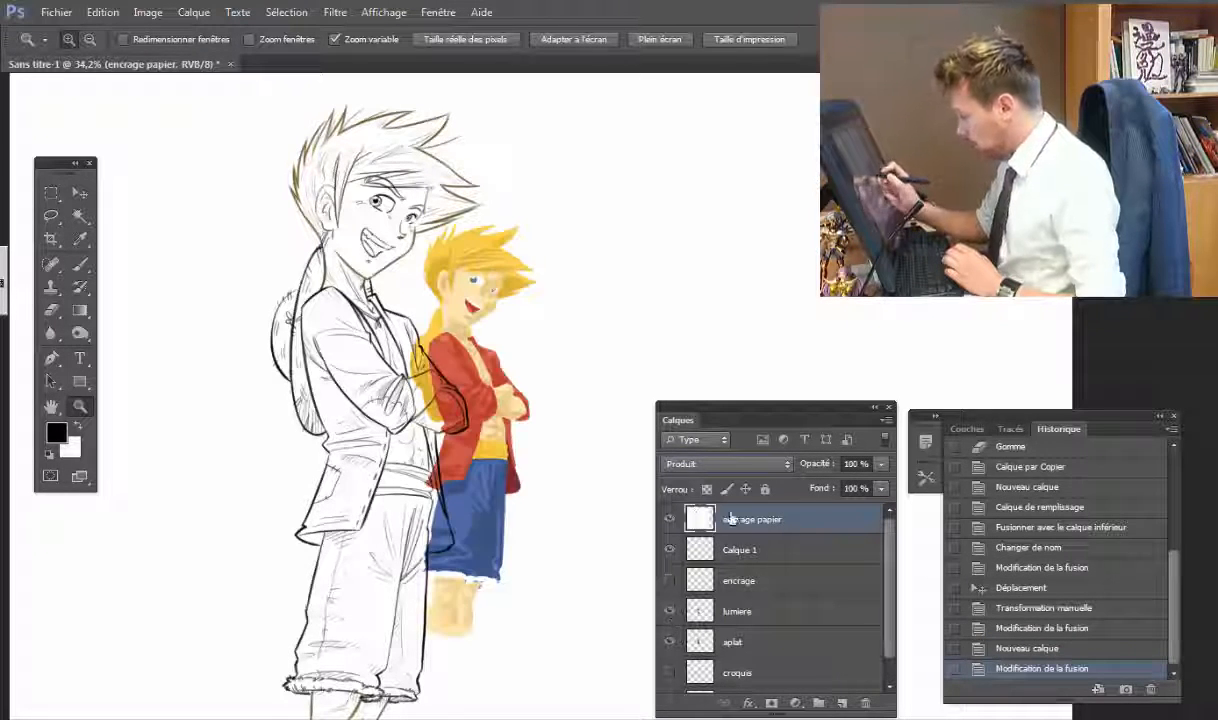
Step: Scale the encrage papier drawing down proportionally and position it over the coloured character
click(80, 192)
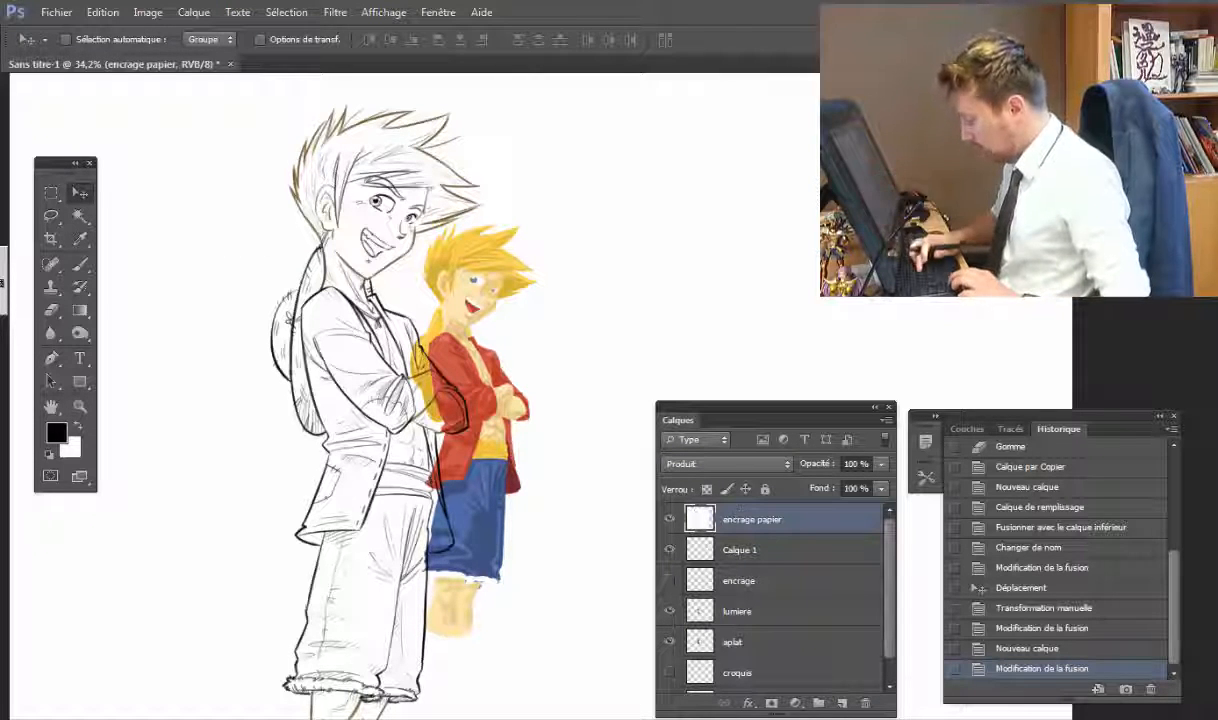
key(ctrl+t)
drag(373, 420, 373, 500)
drag(900, 147, 753, 269)
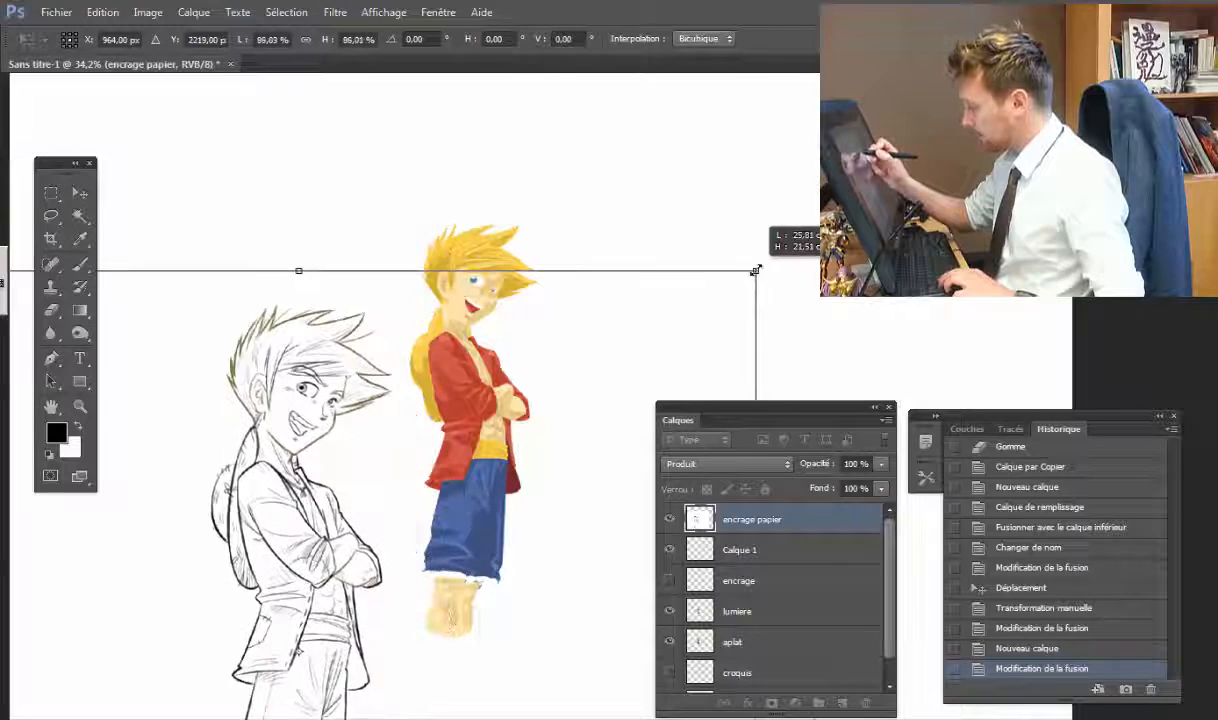
mouse_move(521, 389)
mouse_down()
mouse_move(666, 275)
mouse_move(637, 252)
mouse_up()
drag(913, 111, 783, 214)
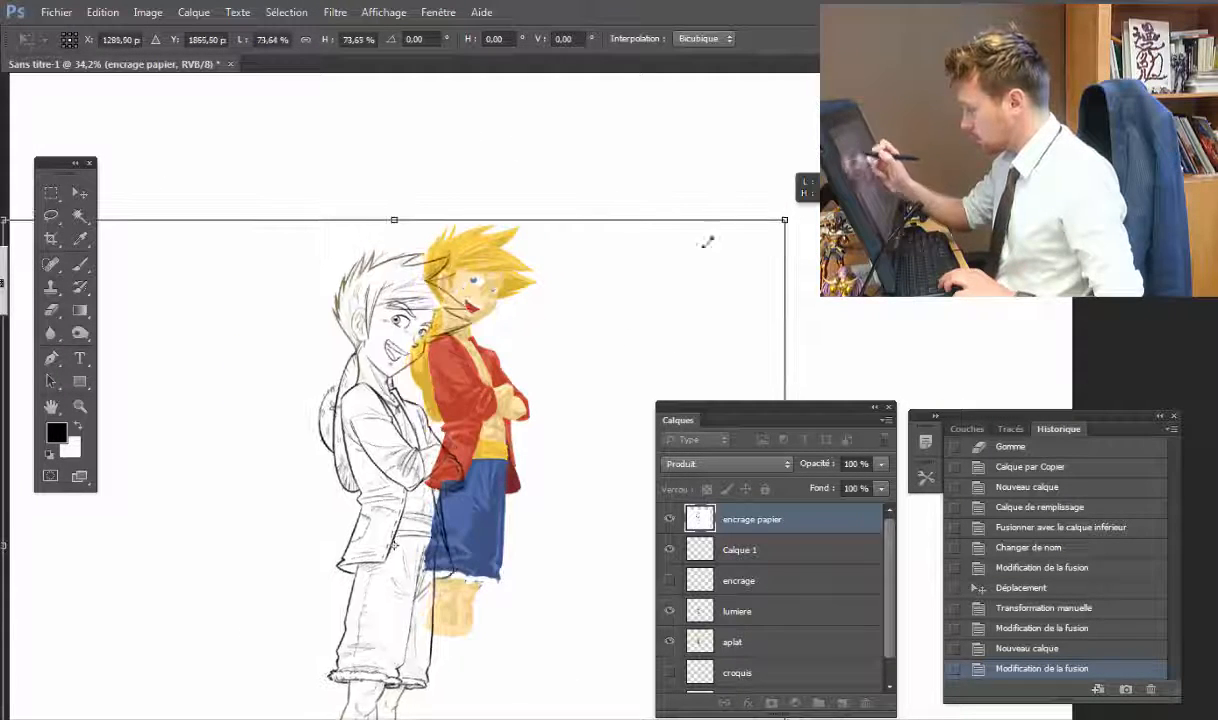
drag(556, 356, 646, 295)
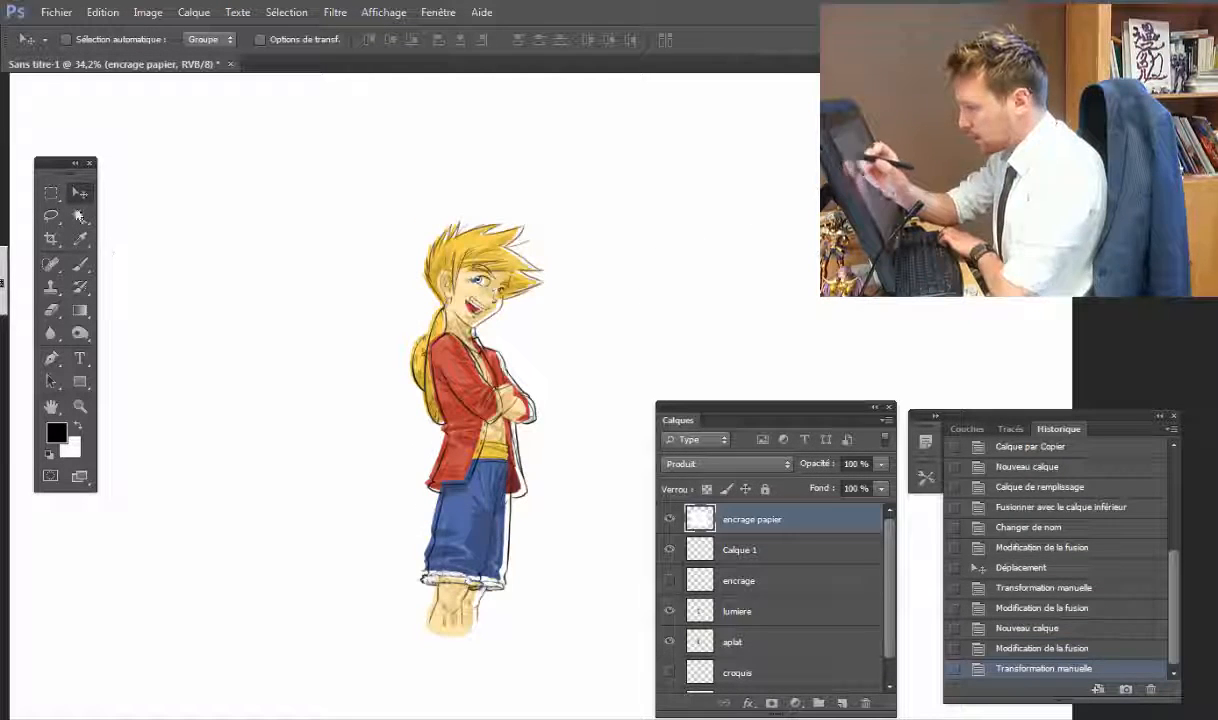
Step: Nudge the encrage papier layer leftwards in small increments until its lines align with the coloured character
key(Left)
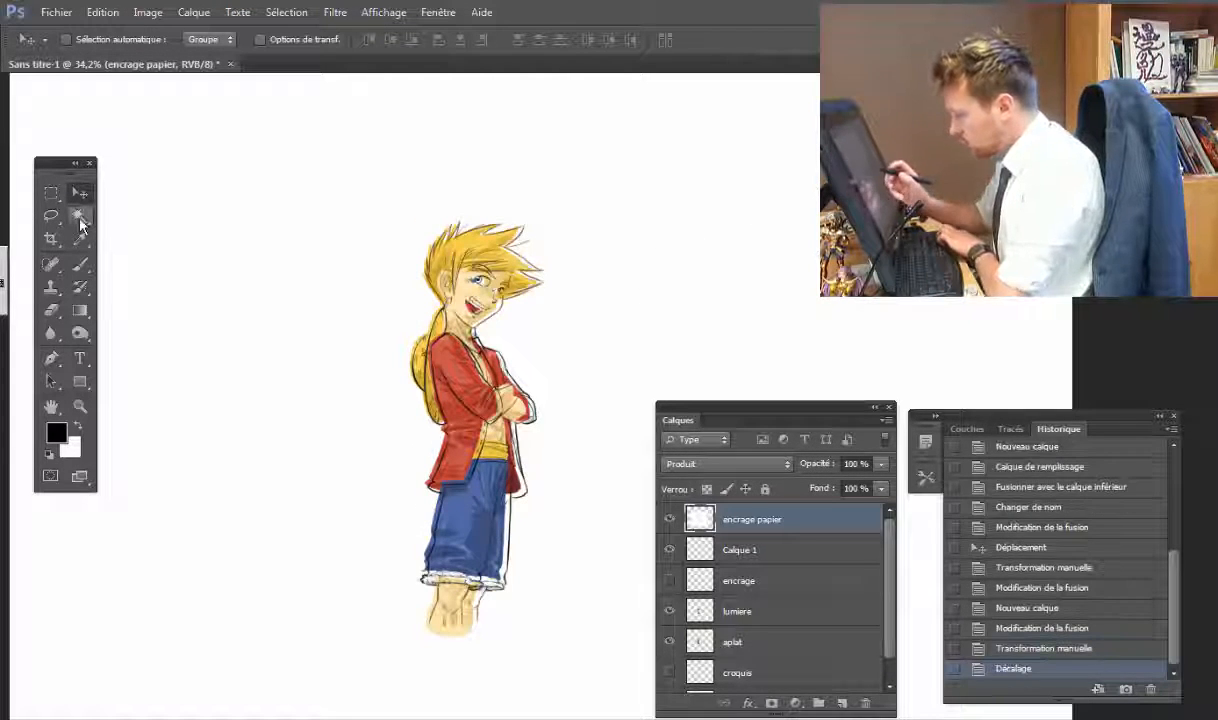
key(Left)
key(Left)
key(Left)
key(Left)
key(Left)
key(Left)
key(Left)
key(Left)
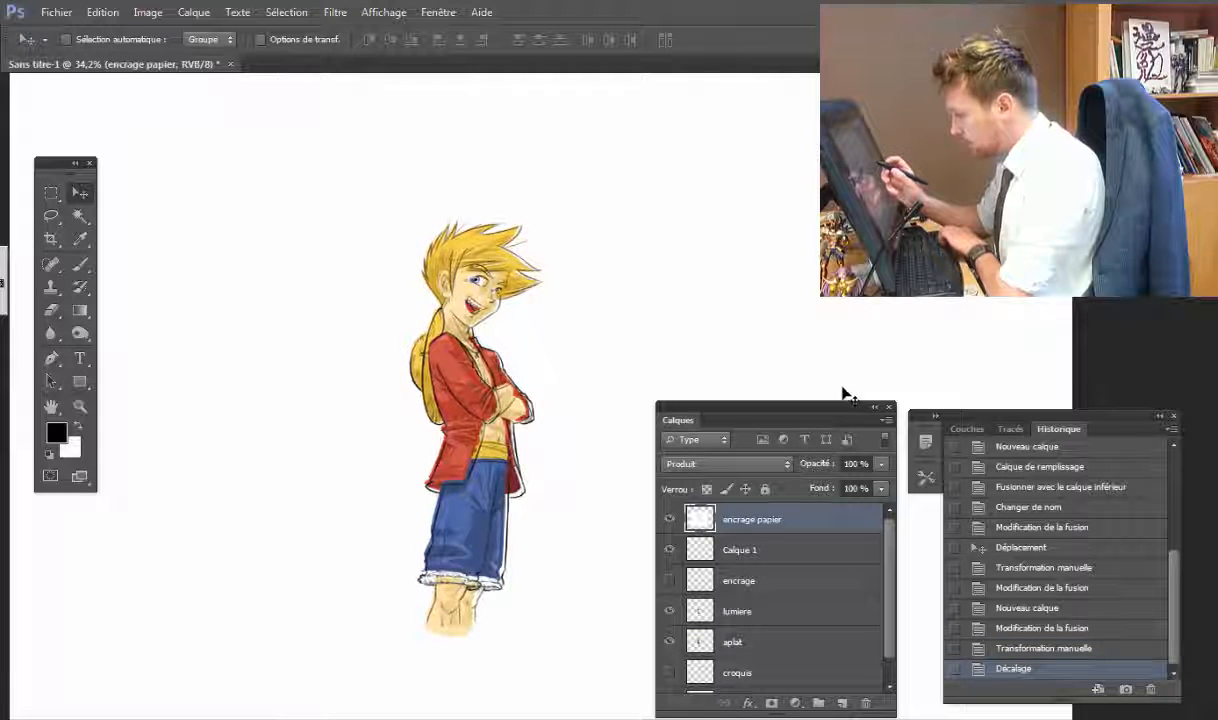
key(Left)
key(Left)
key(Left)
key(Left)
key(Left)
key(Left)
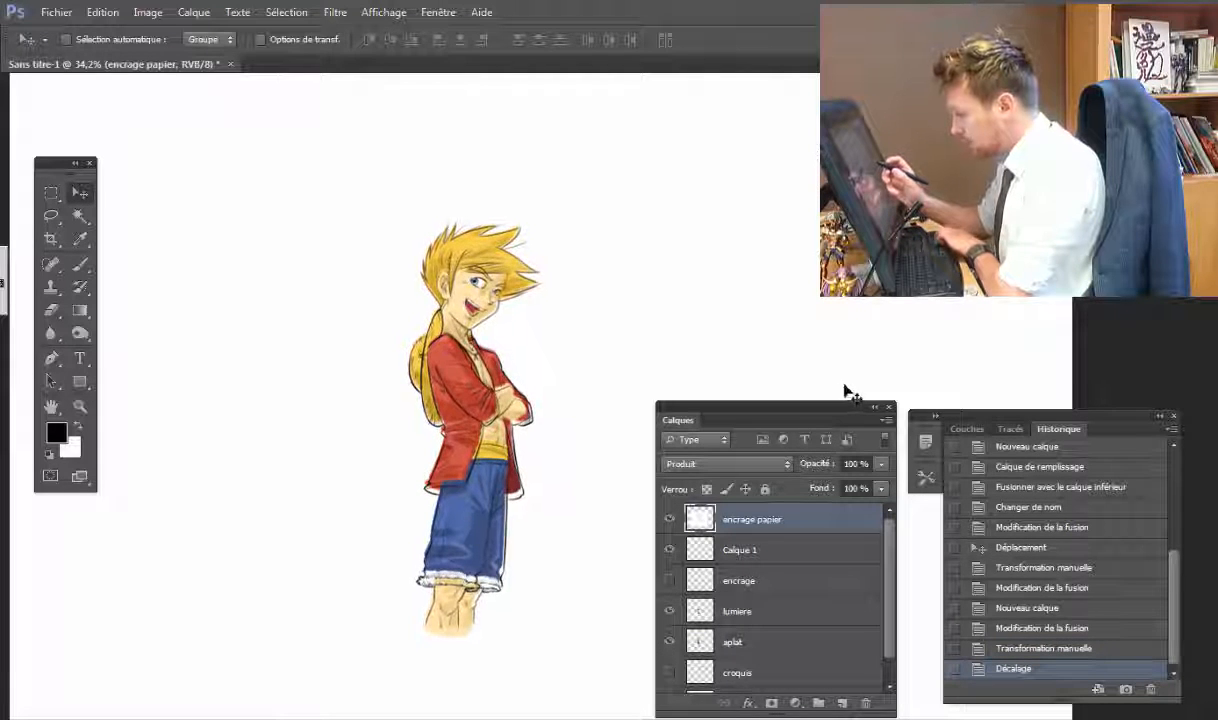
Step: Switch the encrage papier layer's blend mode to Normal for comparison, and restore it to Produit
click(776, 468)
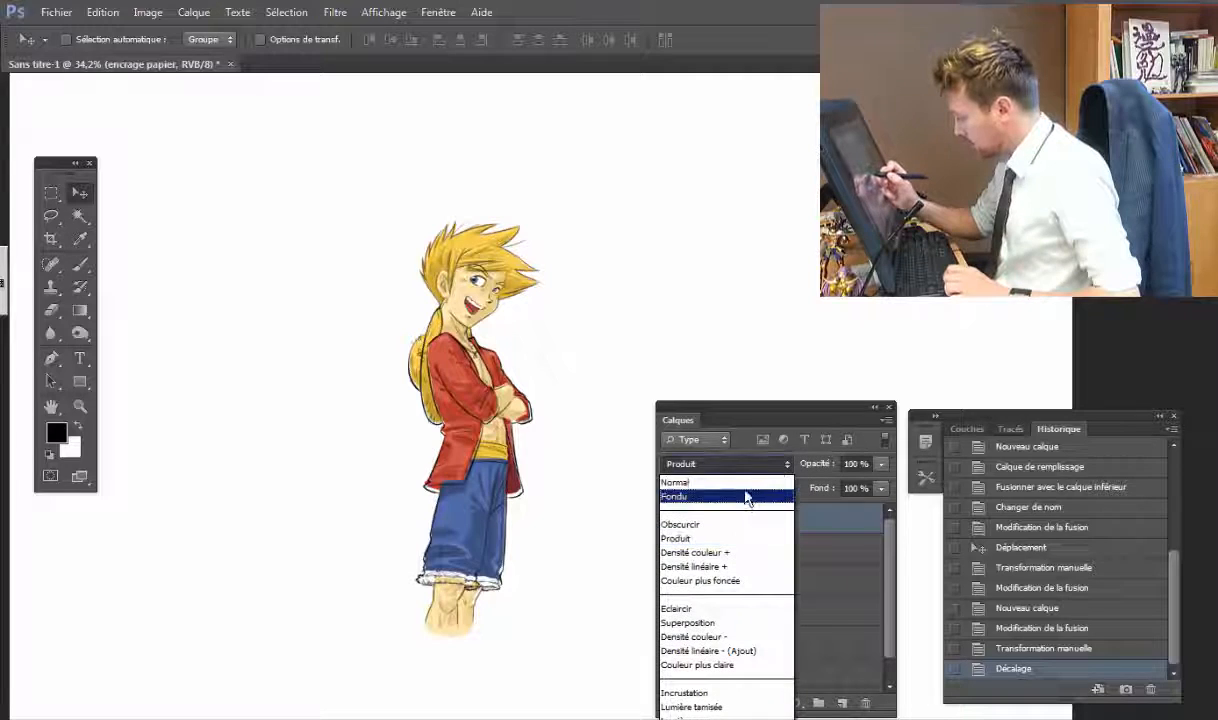
click(748, 481)
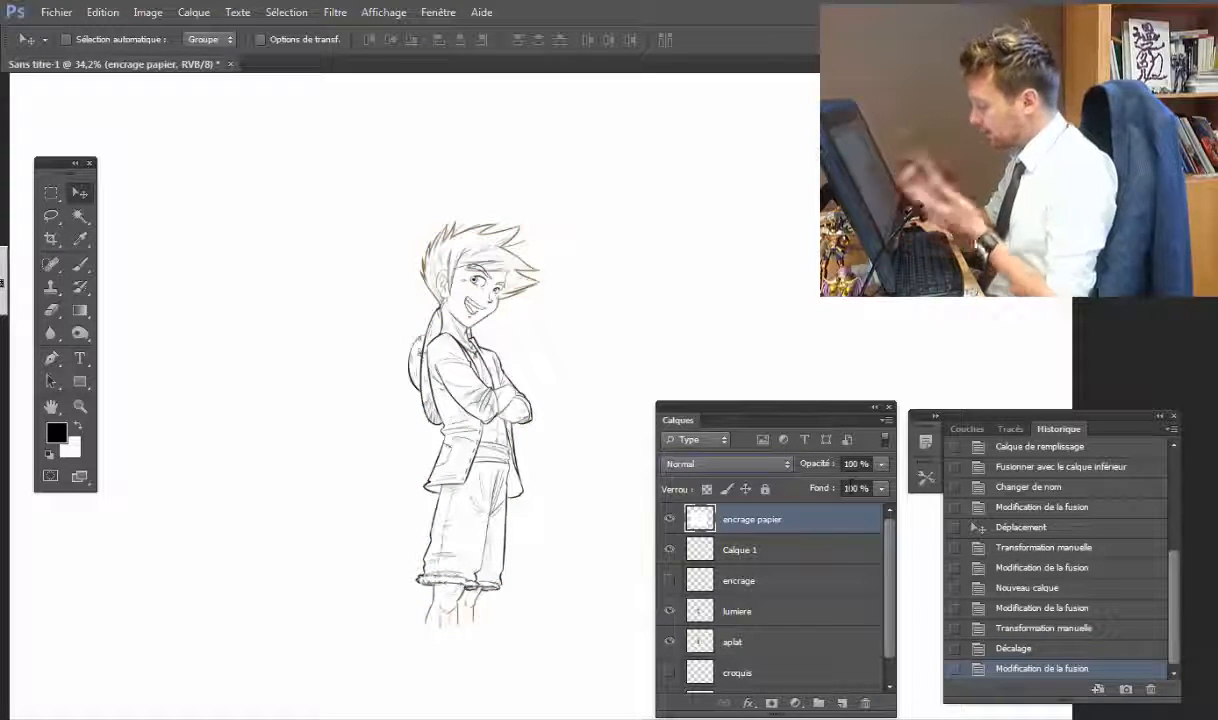
click(763, 466)
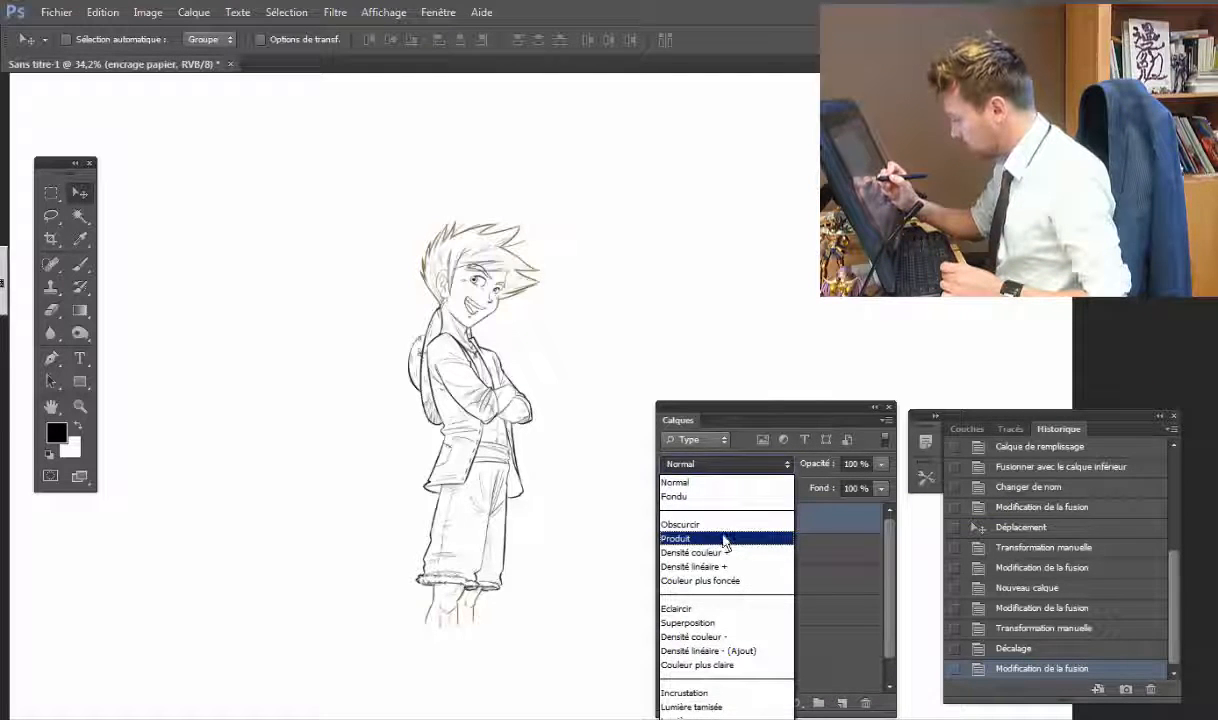
click(690, 538)
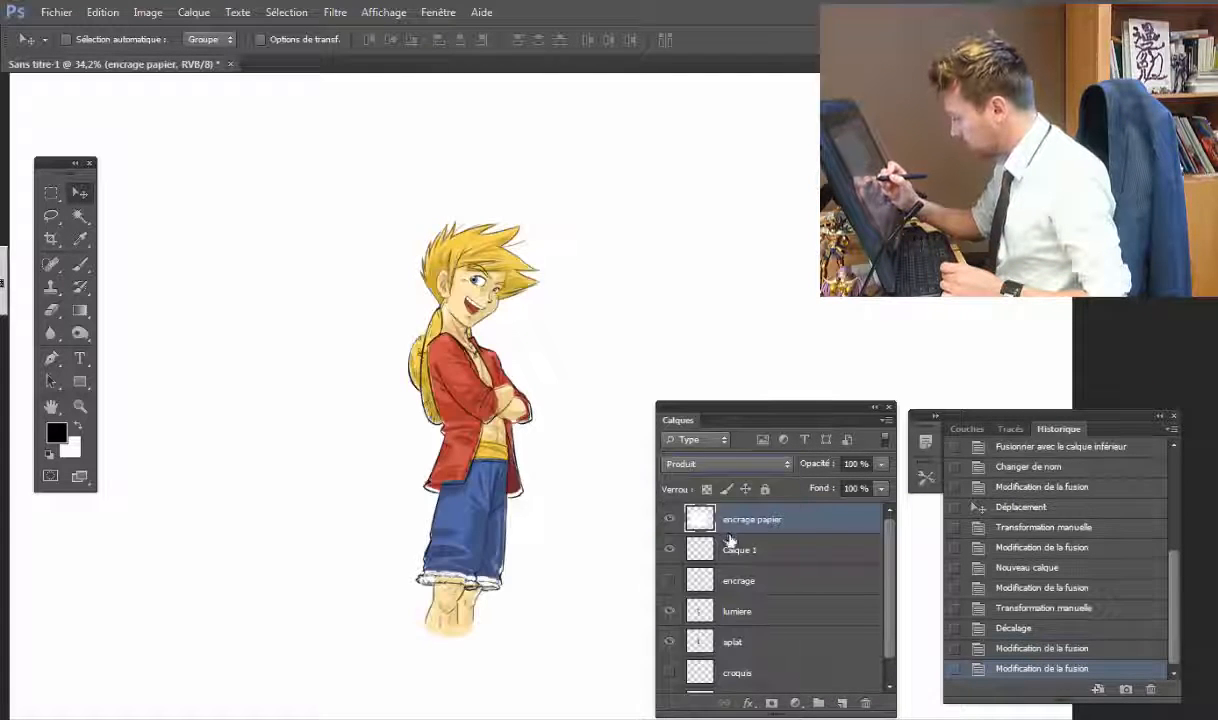
Step: Hide the encrage papier and Calque 1 layers, view the lumiere and aplat layers separately, and show both colour layers together
click(670, 521)
click(669, 645)
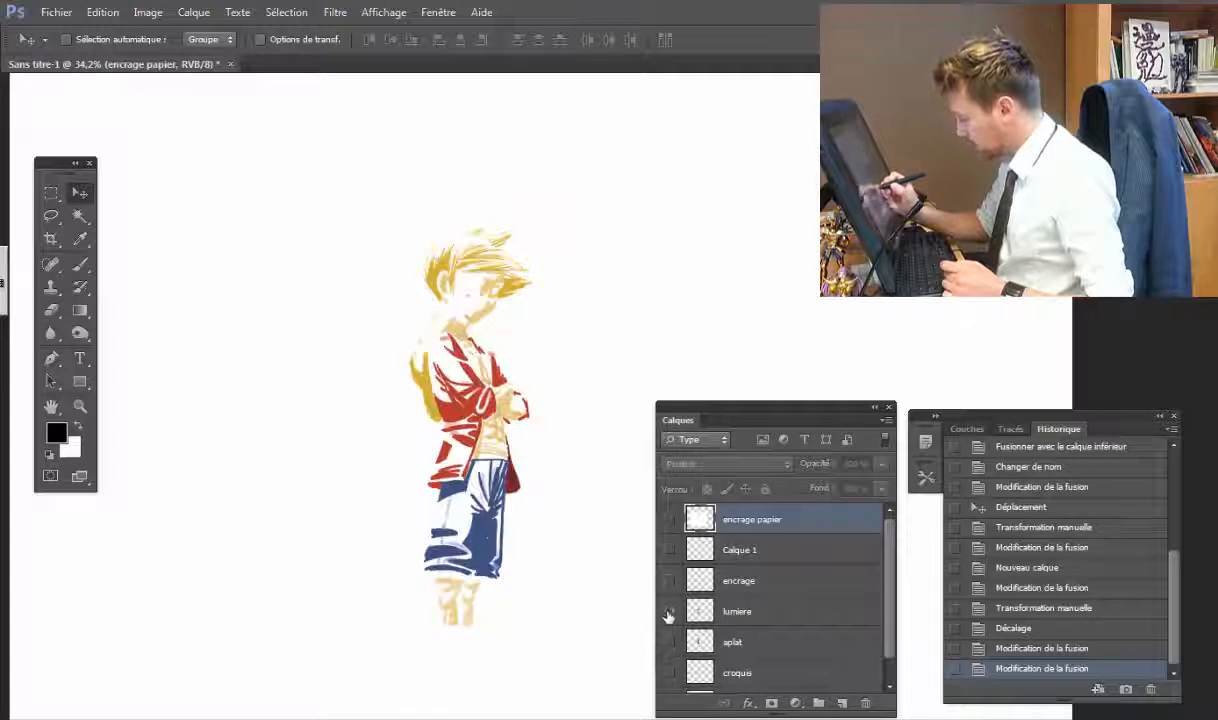
click(669, 611)
click(760, 640)
click(670, 644)
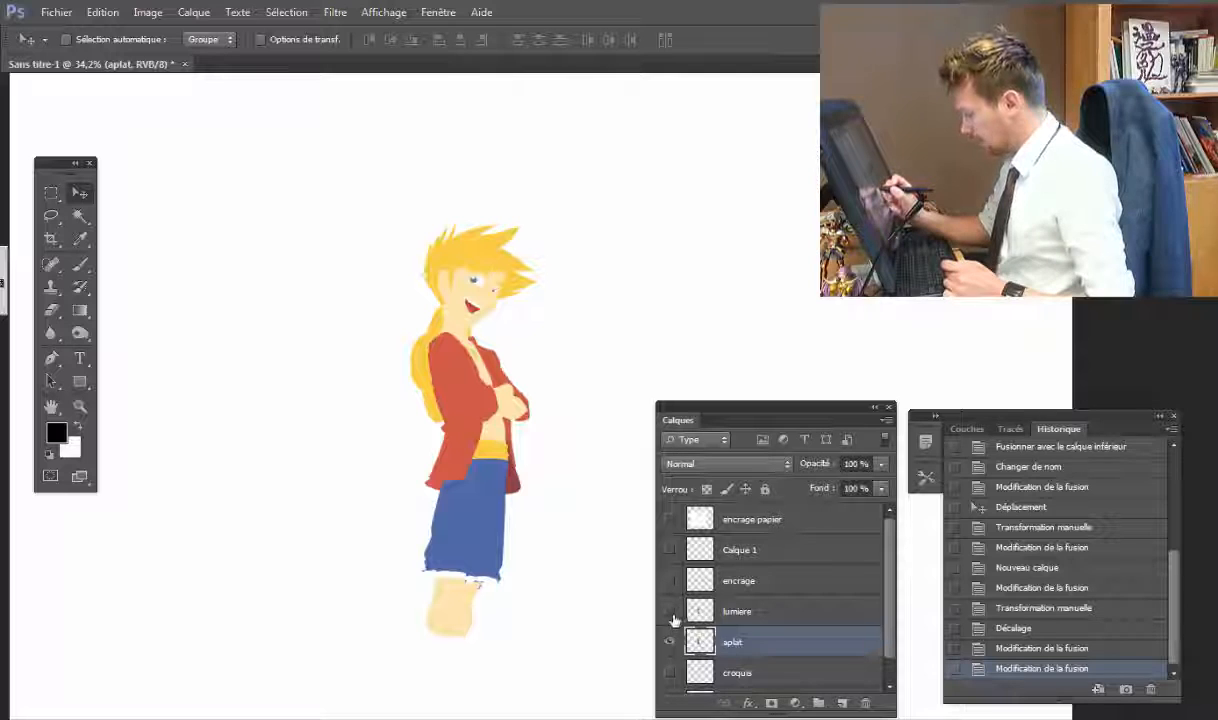
click(669, 611)
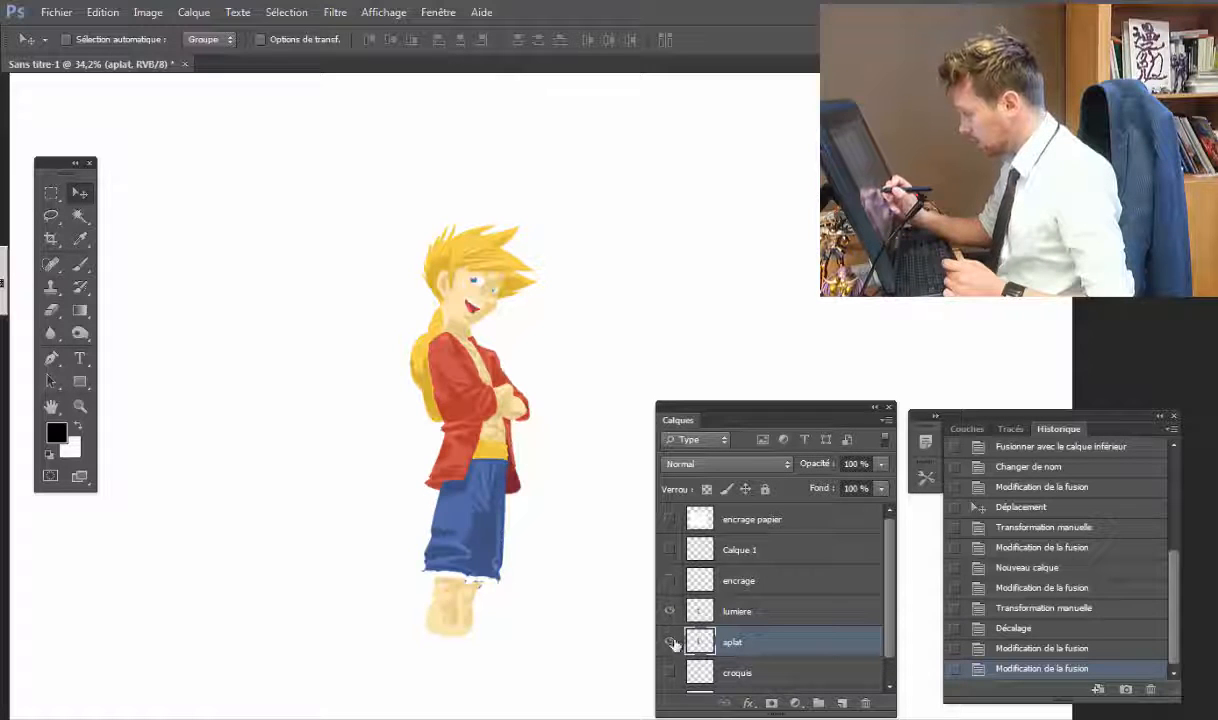
Step: Compare the encrage and encrage papier layers in turn over the colours at close range, leaving both hidden
click(670, 580)
key(z)
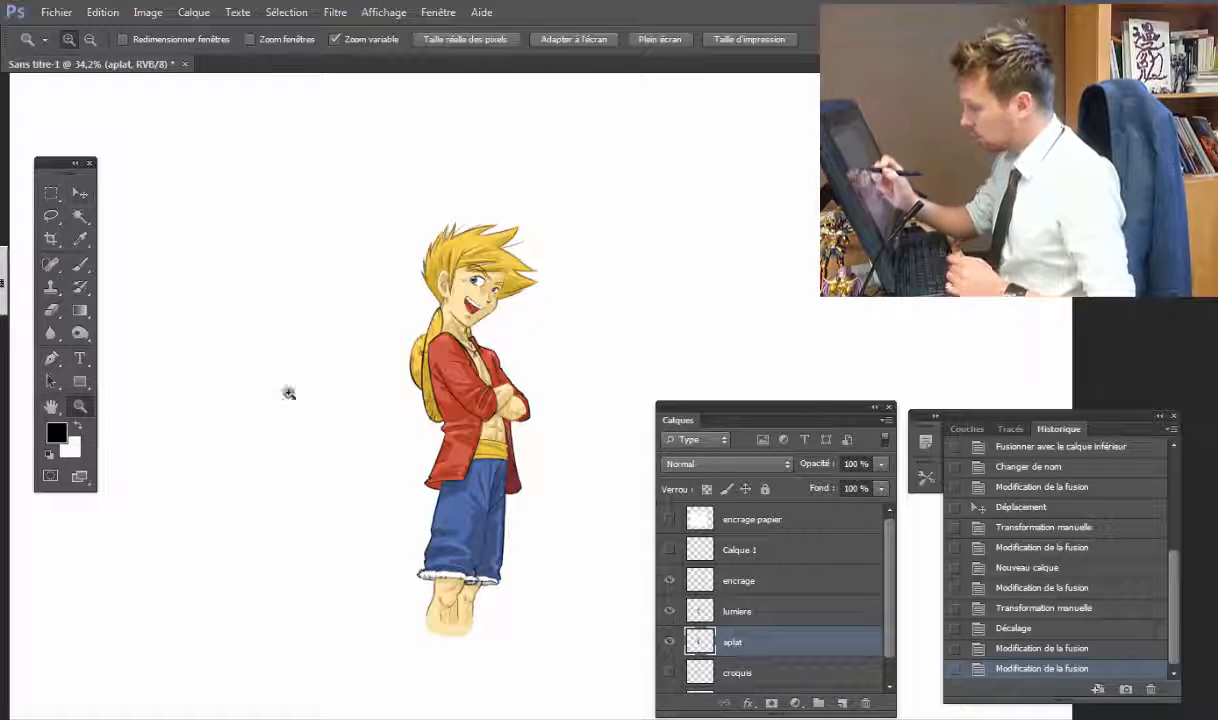
drag(490, 415, 560, 552)
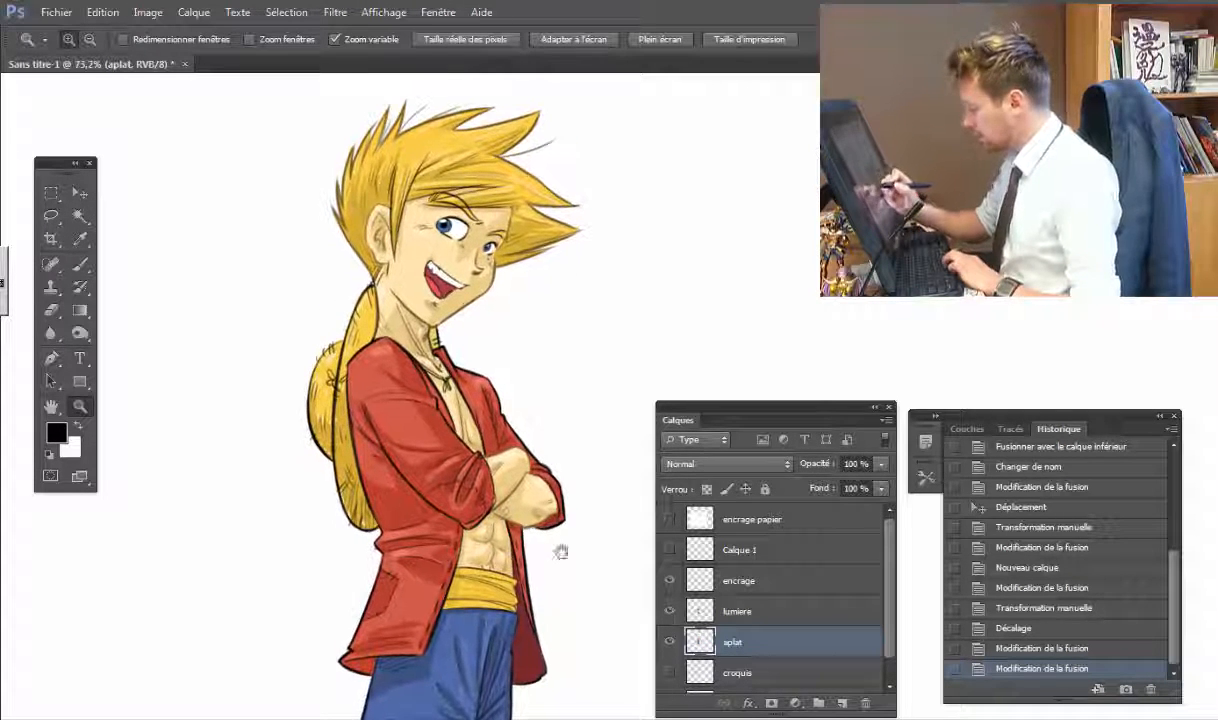
click(670, 582)
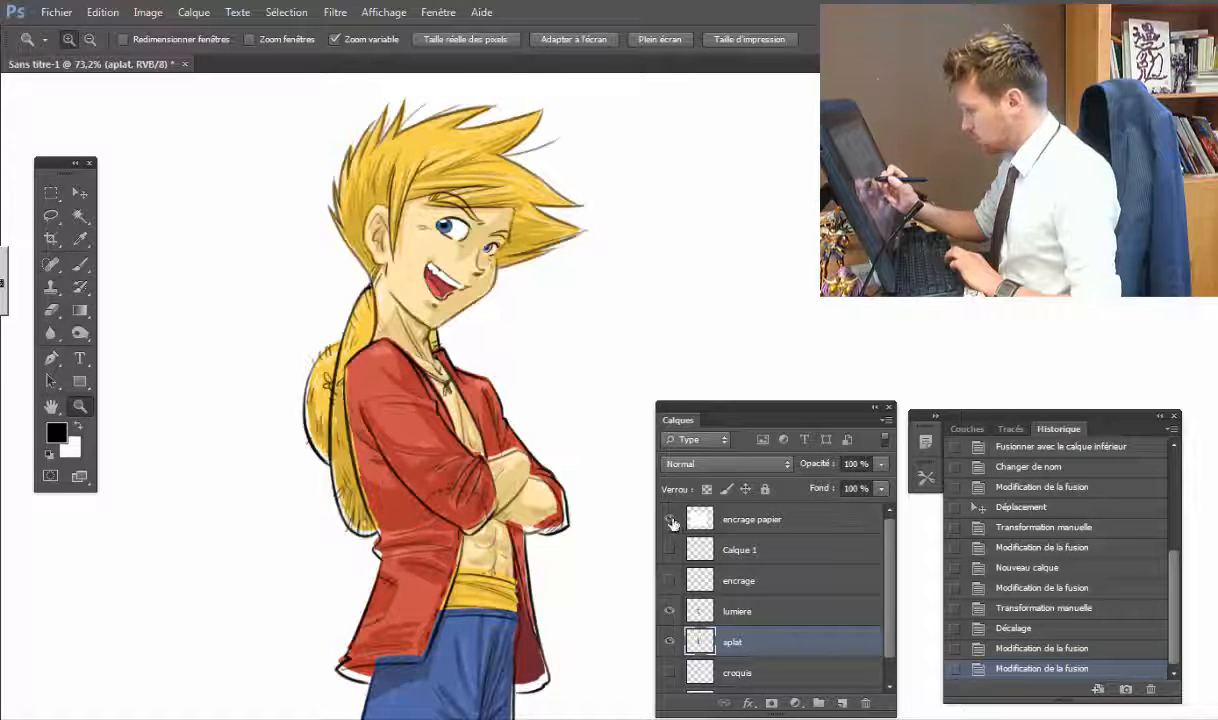
click(670, 519)
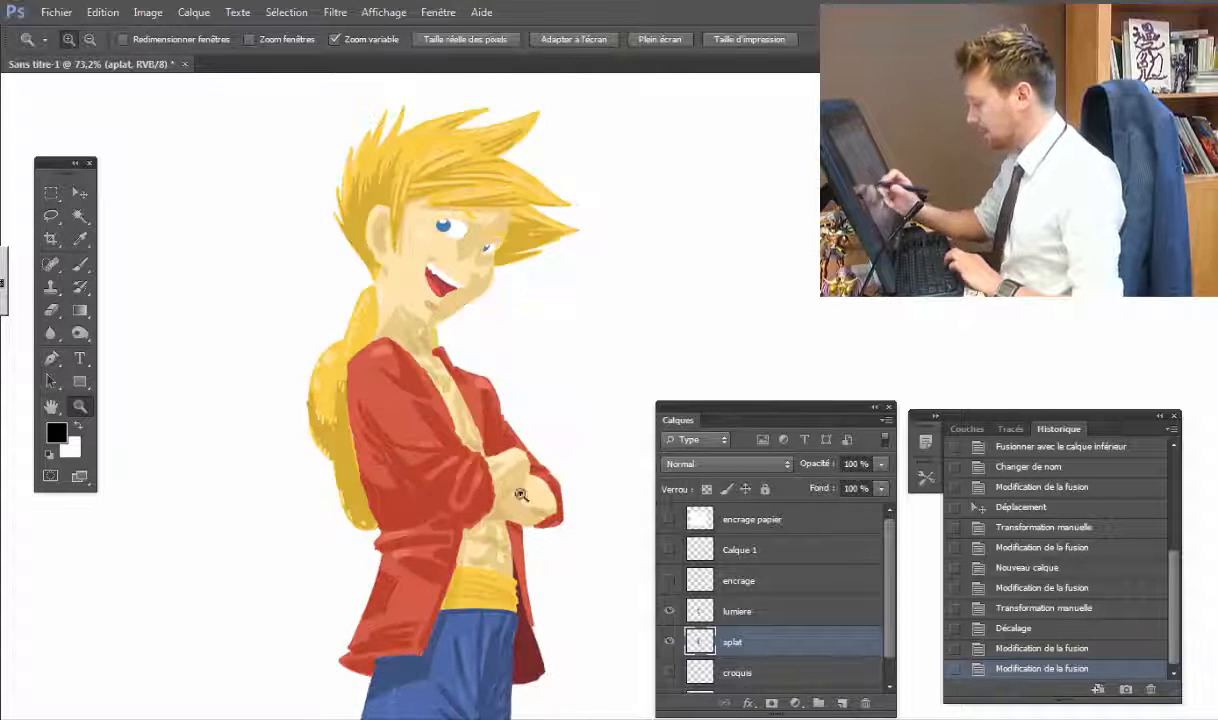
drag(479, 539, 467, 507)
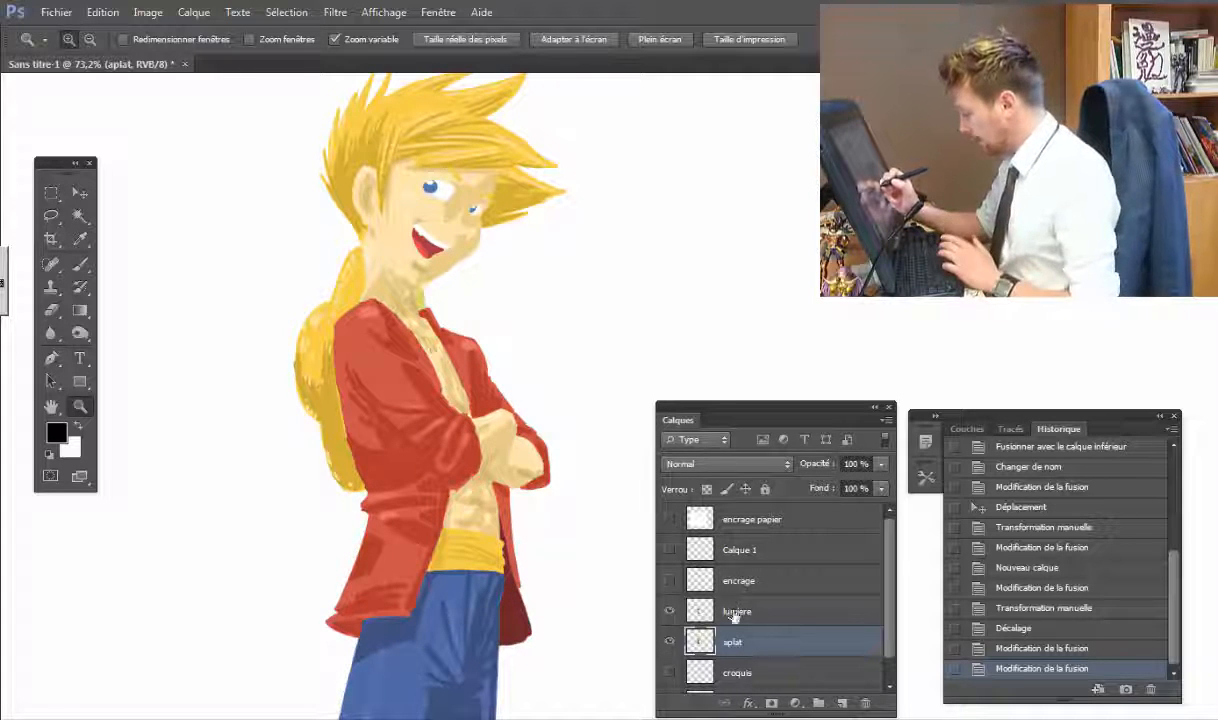
Step: Select and show the encrage layer, and hide the lumiere and aplat layers to isolate the line art around the head
click(740, 550)
click(740, 580)
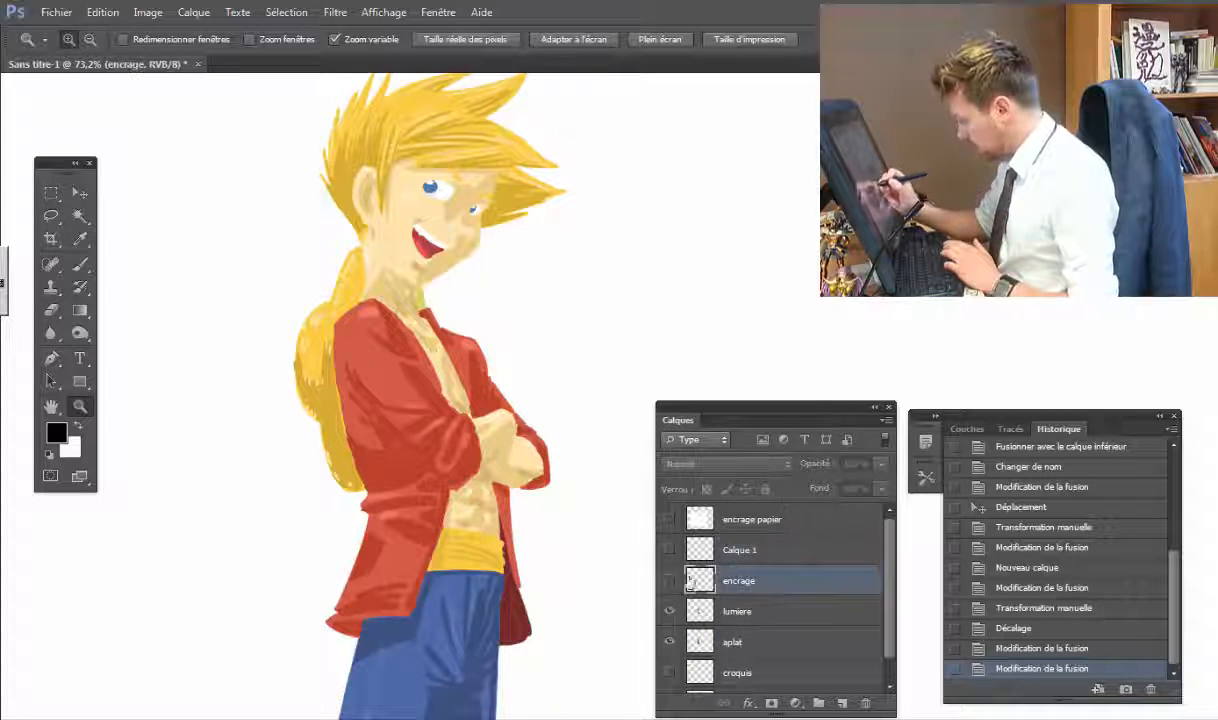
click(669, 580)
drag(670, 612, 670, 642)
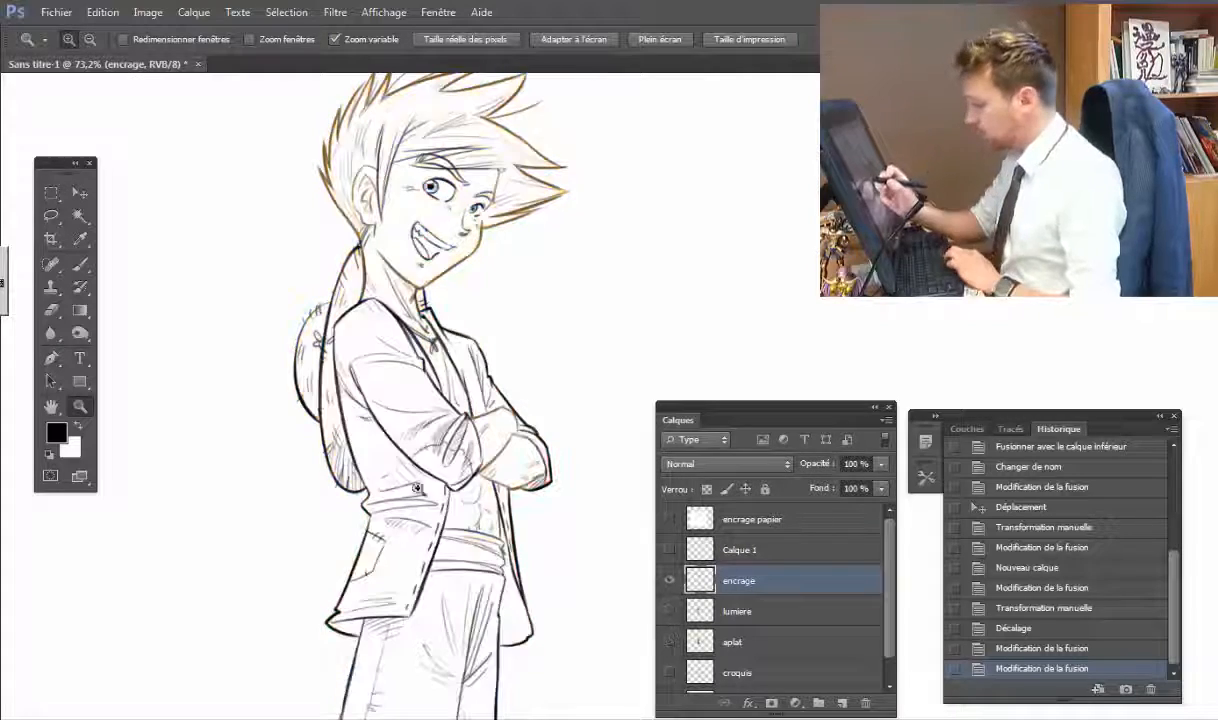
drag(465, 370, 423, 568)
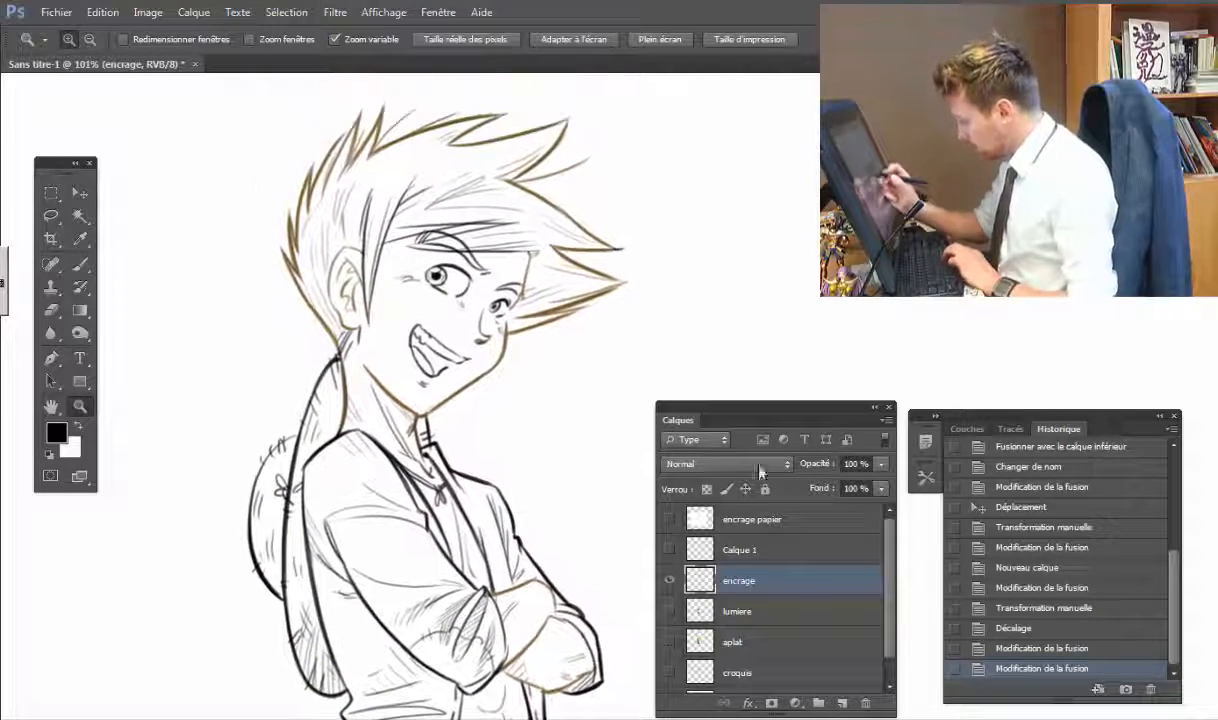
Step: Lock the encrage layer's transparent pixels and set the Brush tool's size to 85 px
click(707, 489)
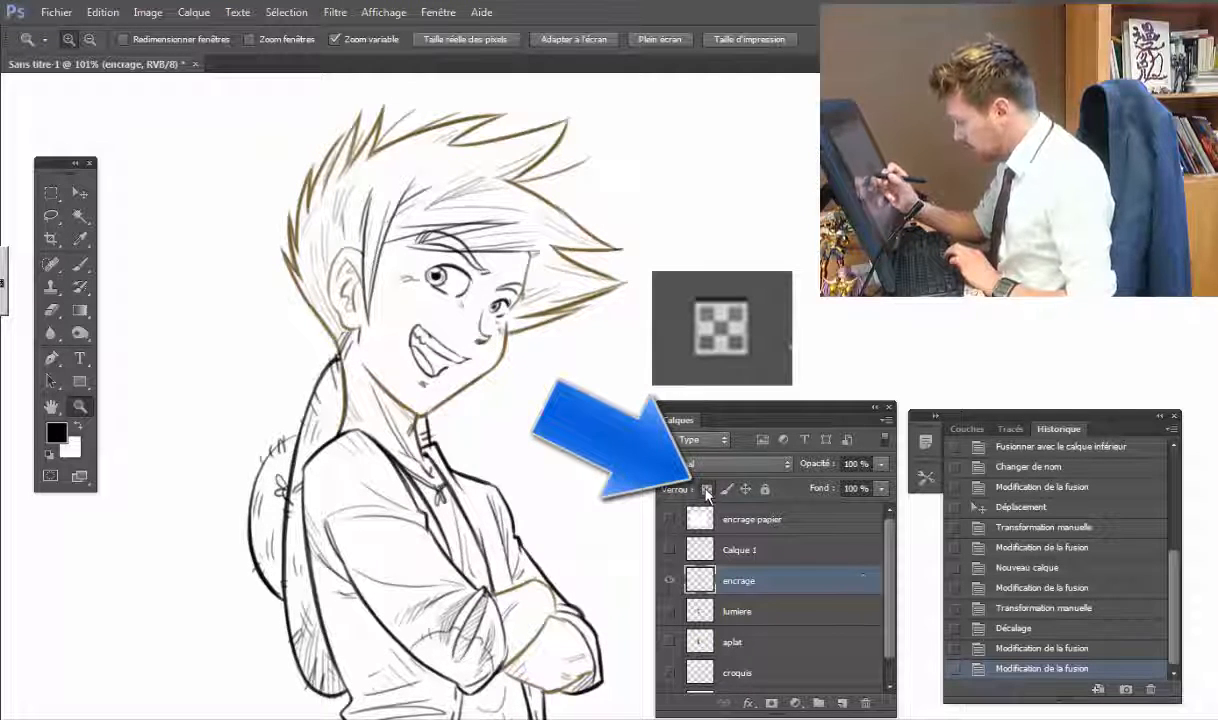
click(82, 264)
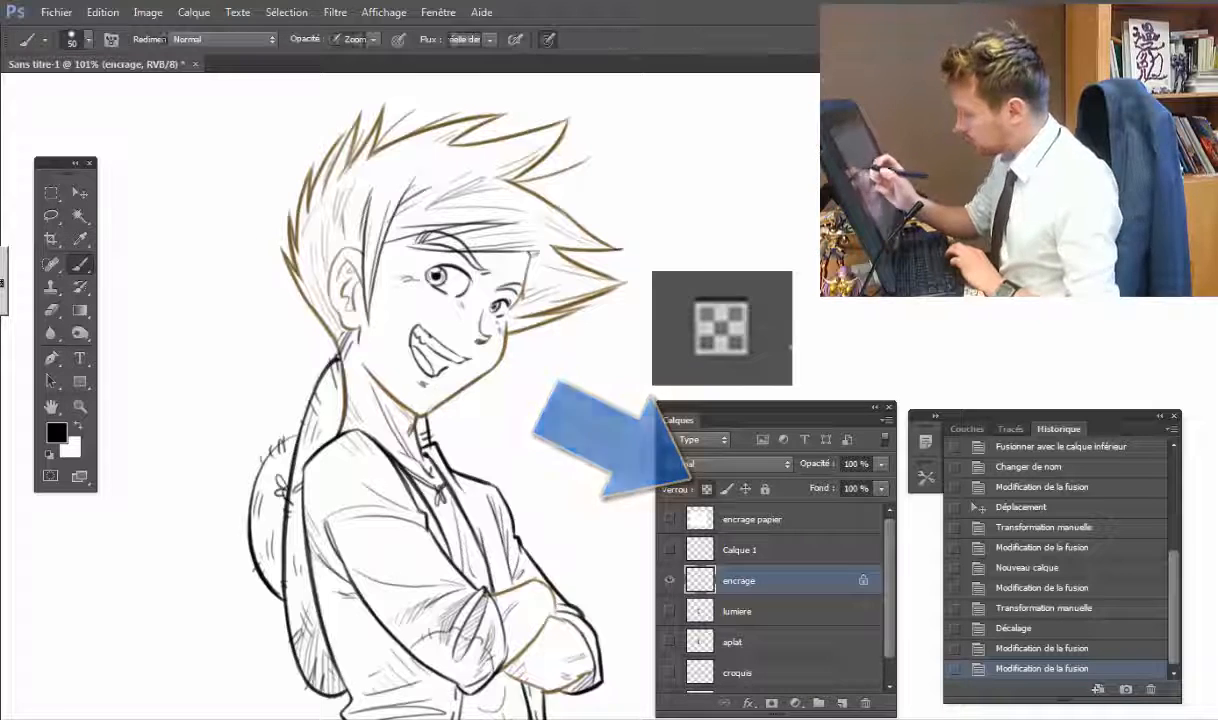
right_click(705, 395)
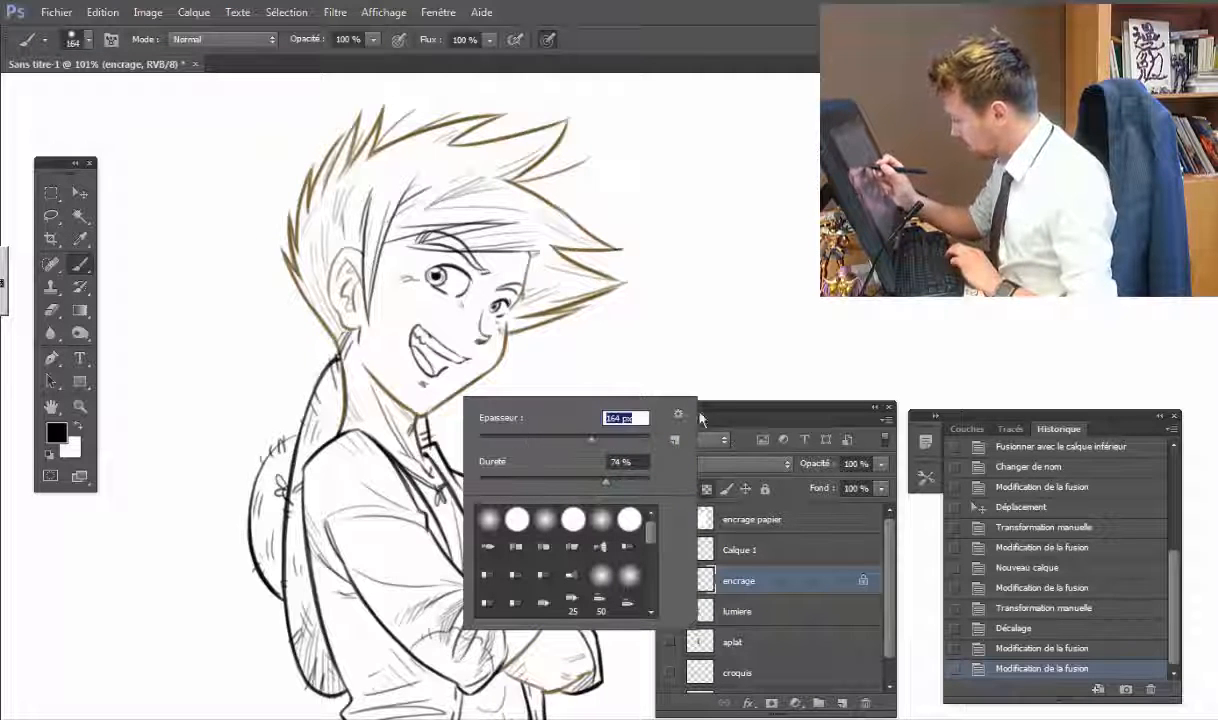
drag(591, 438, 556, 438)
click(684, 382)
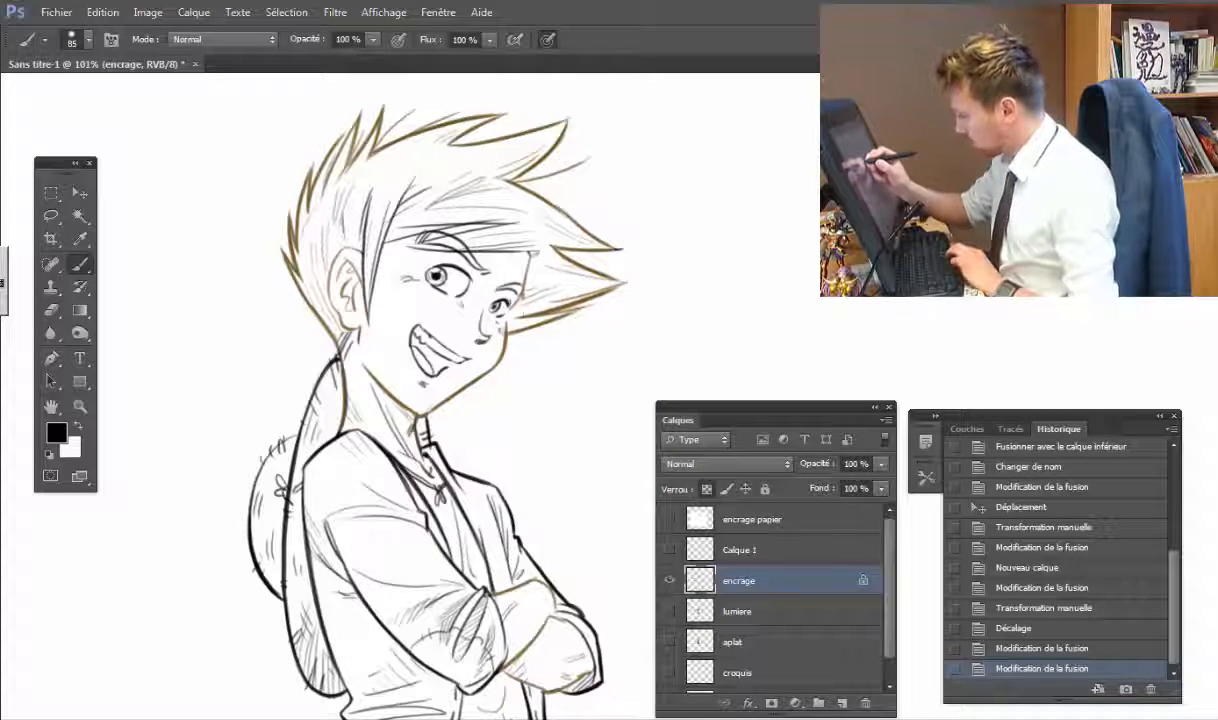
Step: Try recolouring the brown hair, face and neck outlines black on the encrage layer, and revert the brush strokes
mouse_move(505, 320)
mouse_down()
mouse_move(494, 368)
mouse_move(530, 300)
mouse_move(570, 285)
mouse_up()
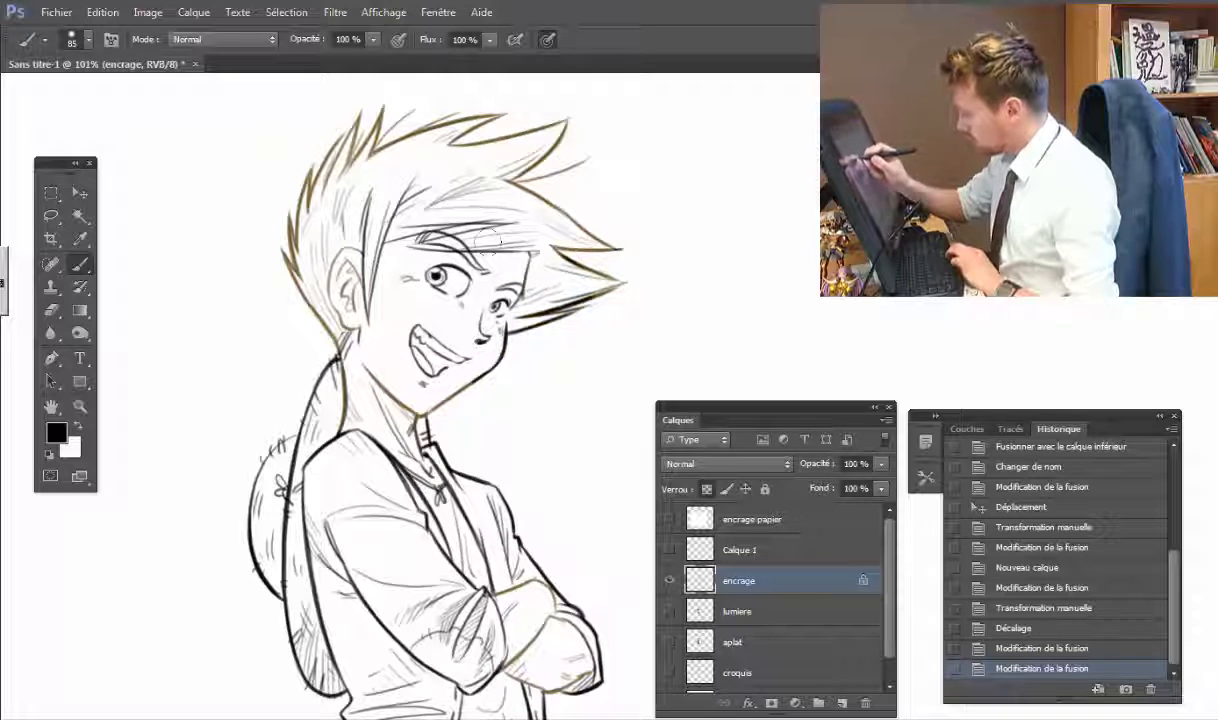
drag(345, 236, 285, 330)
drag(300, 155, 270, 270)
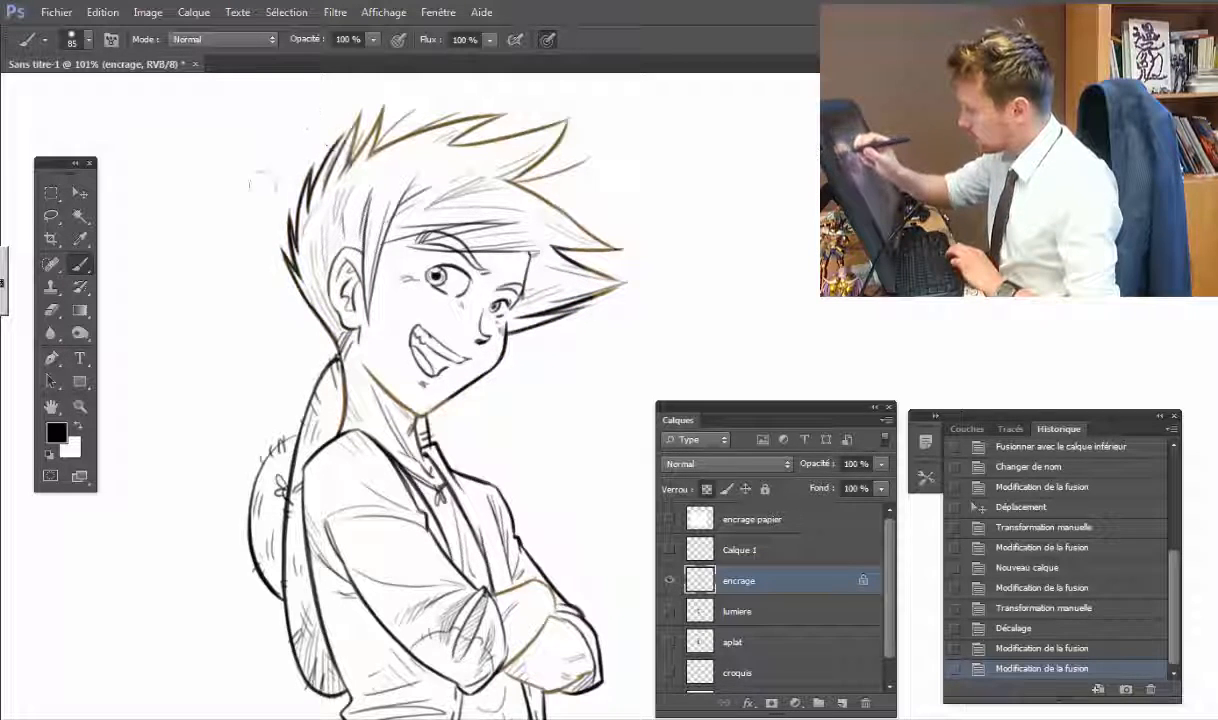
mouse_move(330, 100)
mouse_down()
mouse_move(390, 140)
mouse_move(463, 142)
mouse_move(556, 247)
mouse_up()
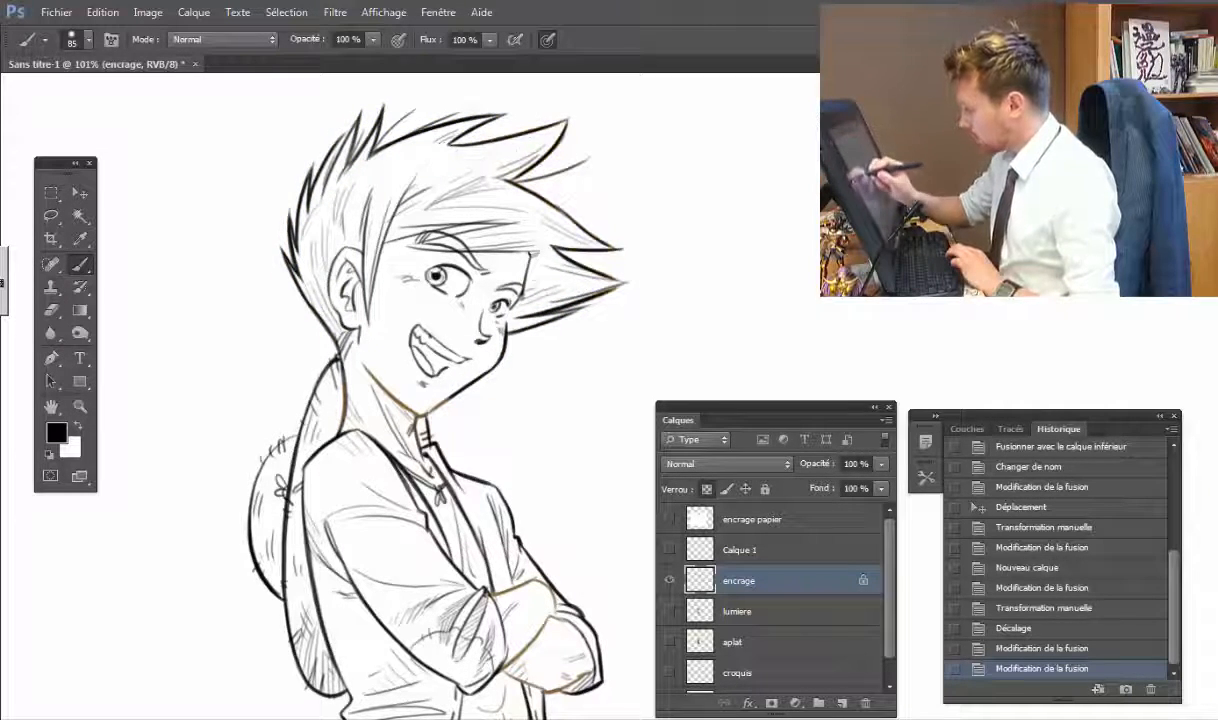
mouse_move(428, 418)
mouse_down()
mouse_move(314, 340)
mouse_move(338, 408)
mouse_up()
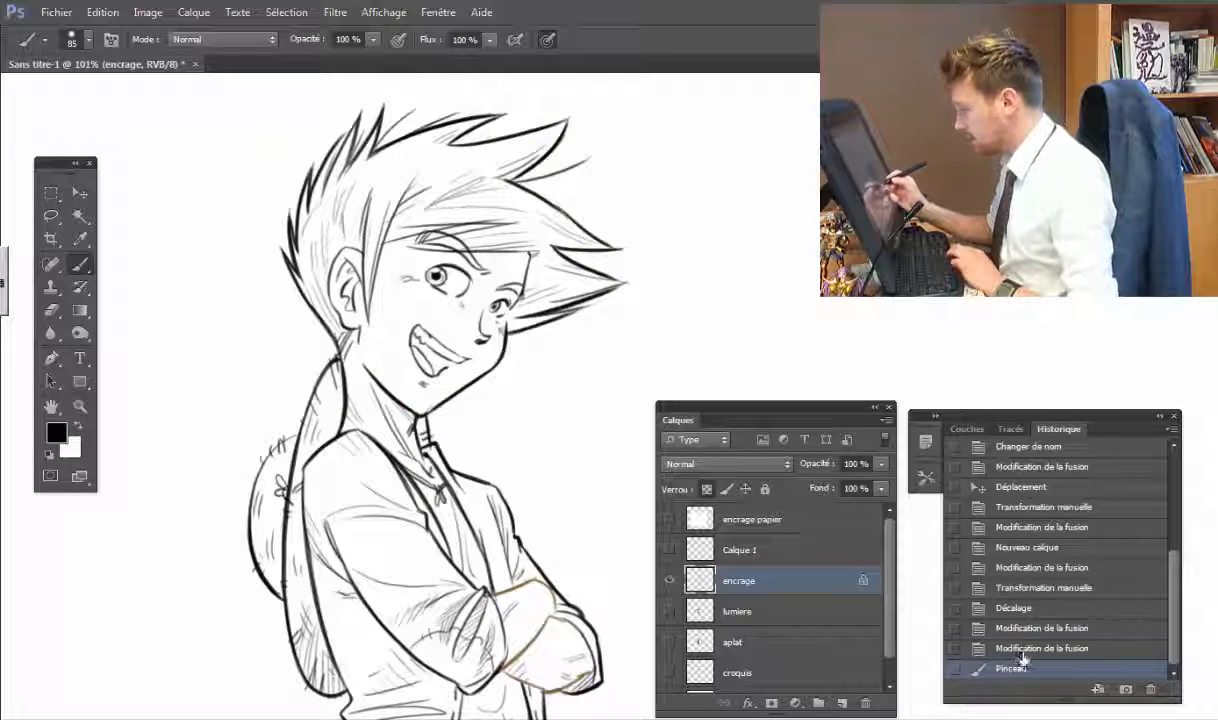
click(975, 648)
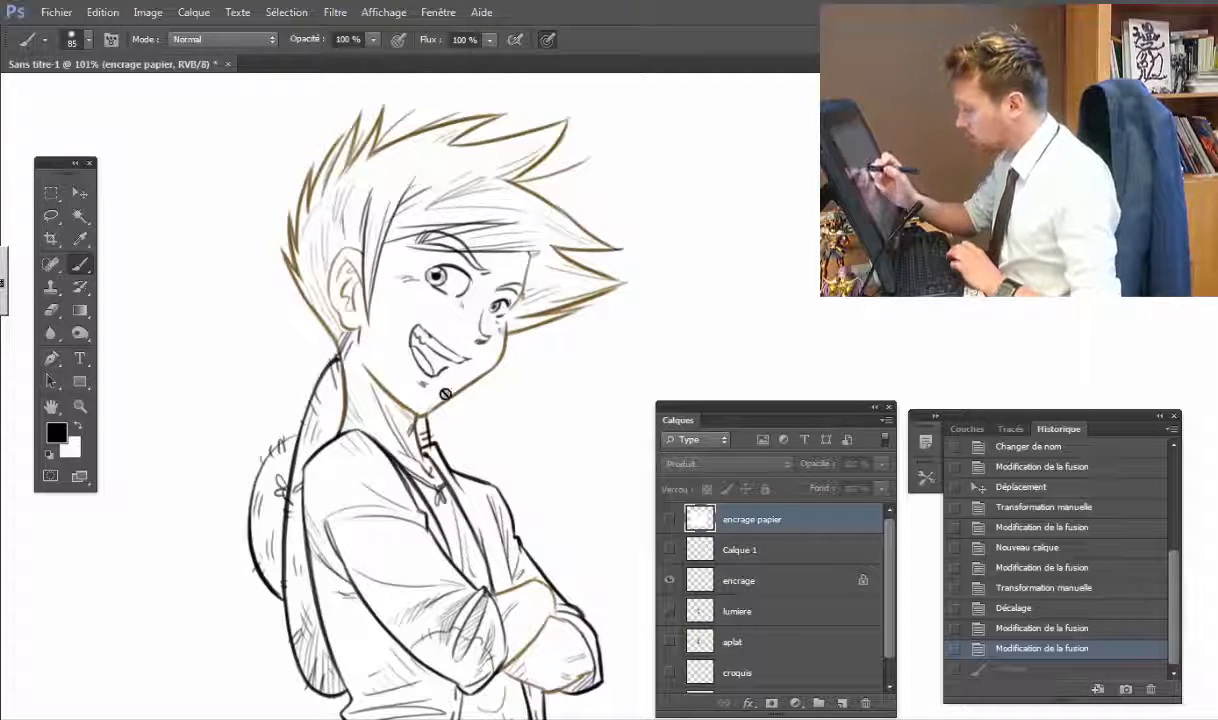
Step: Show the aplat and lumiere layers beneath the encrage line art again
click(669, 641)
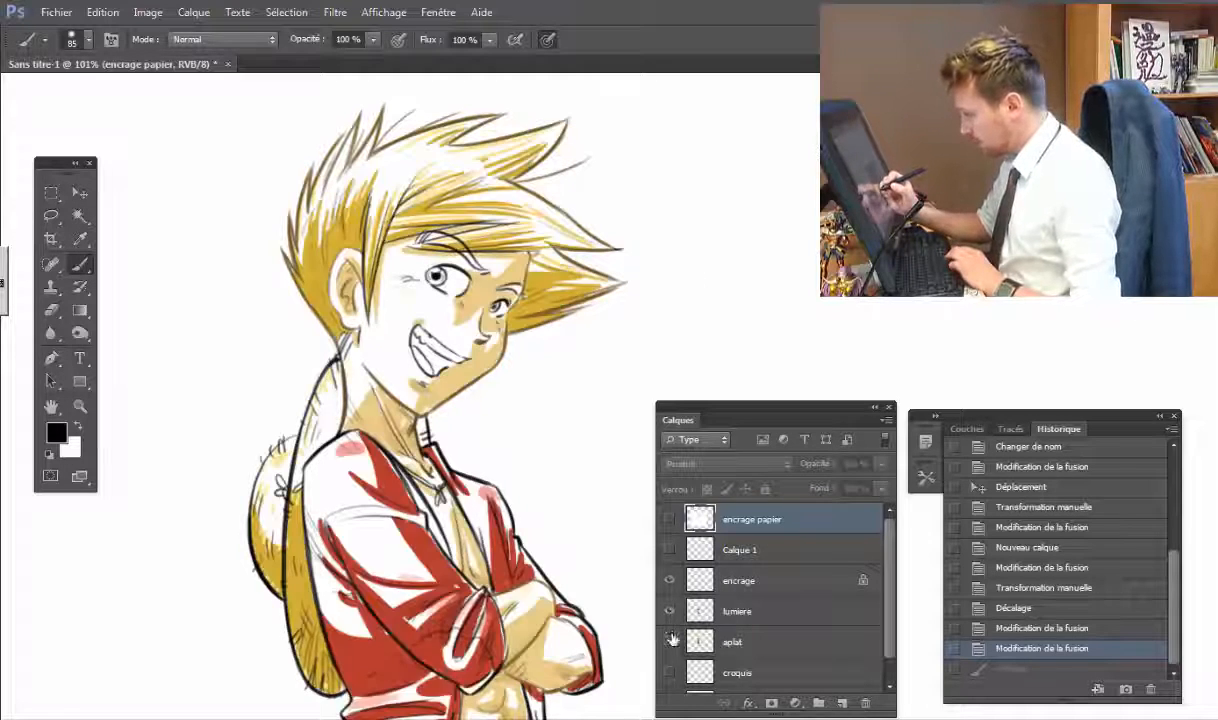
click(669, 611)
click(80, 406)
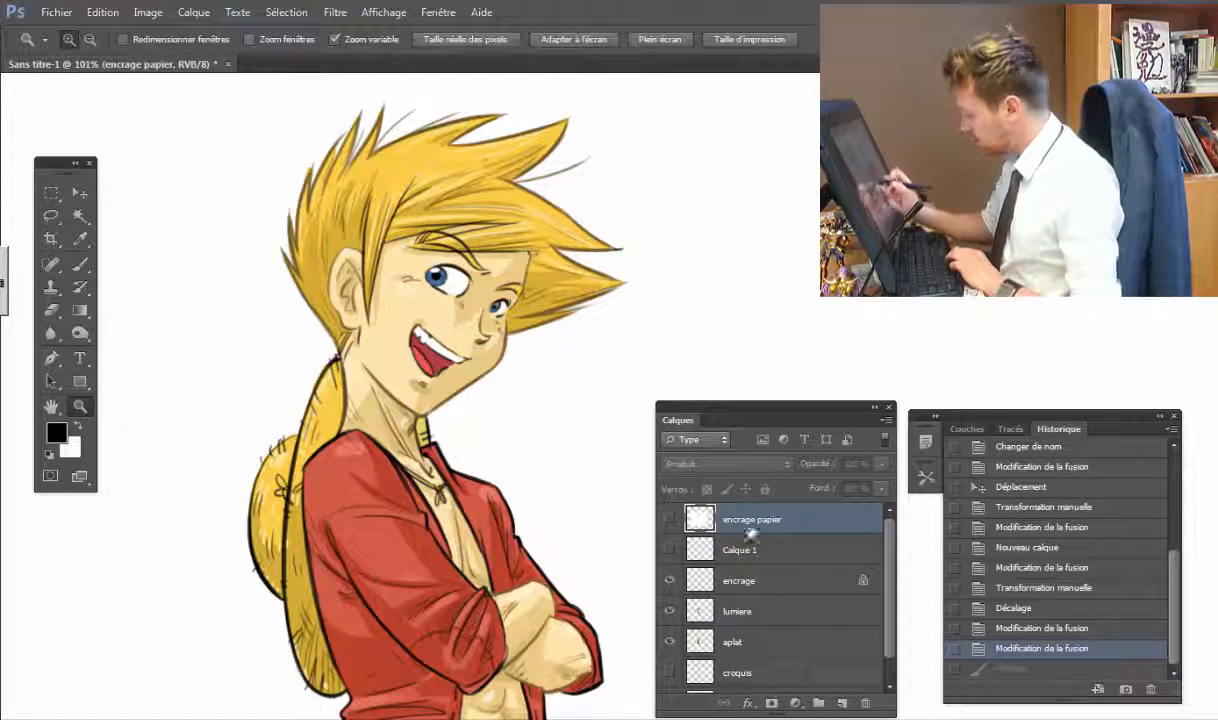
Step: Try painting the head's brown outlines black on the locked encrage layer with the colours visible, and remove the strokes through the history
click(770, 579)
click(80, 264)
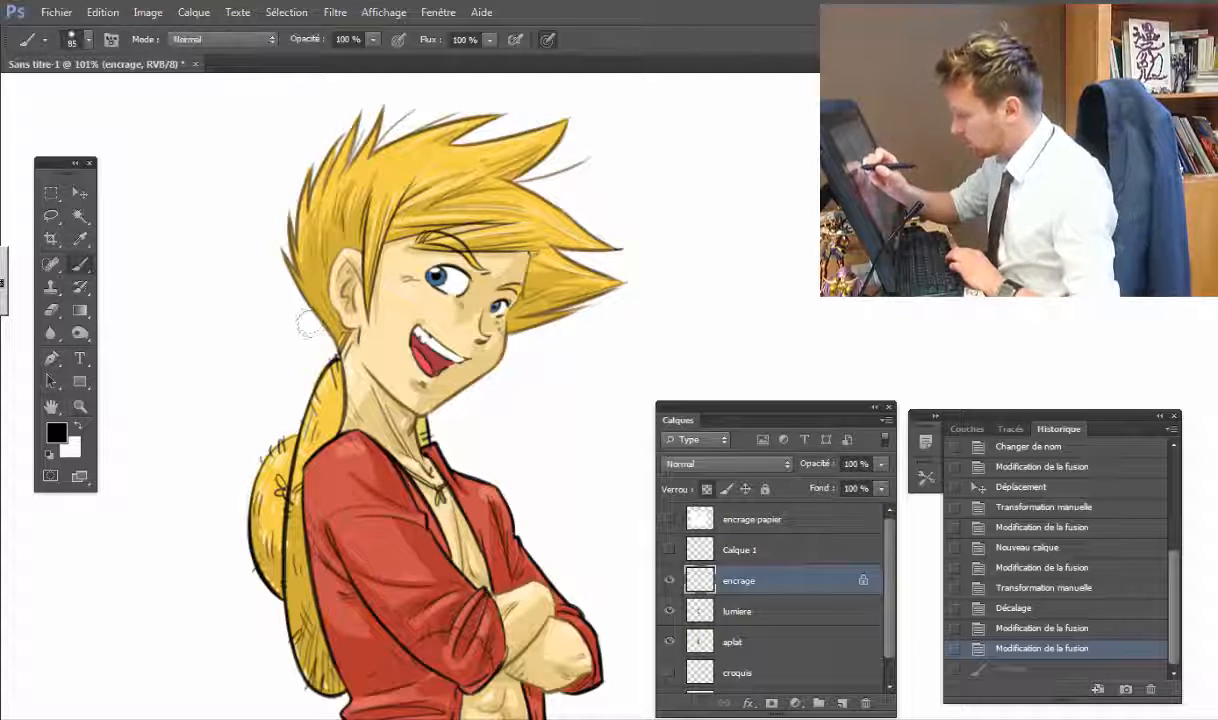
mouse_move(280, 232)
mouse_down()
mouse_move(330, 148)
mouse_move(382, 100)
mouse_move(567, 154)
mouse_move(530, 210)
mouse_move(482, 340)
mouse_move(380, 415)
mouse_up()
drag(355, 205, 307, 305)
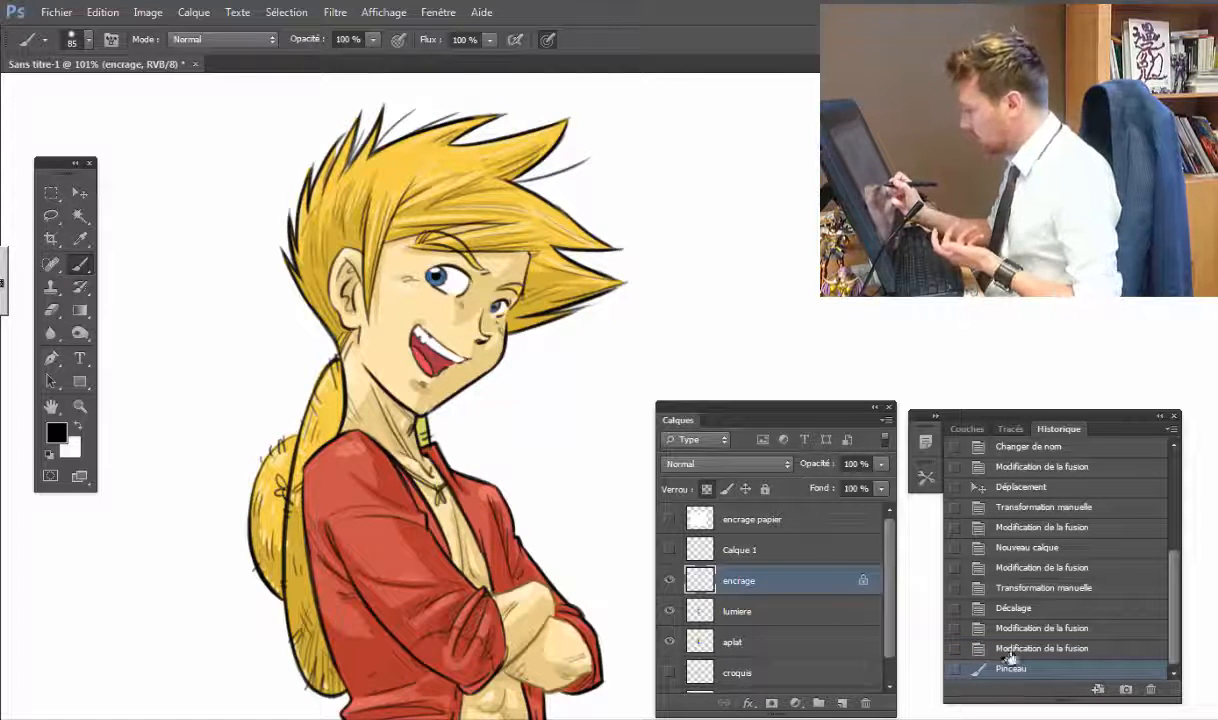
click(1011, 649)
Step: Hide the lumiere and aplat layers and examine the encrage line art alone, both close up and over the whole figure
click(80, 403)
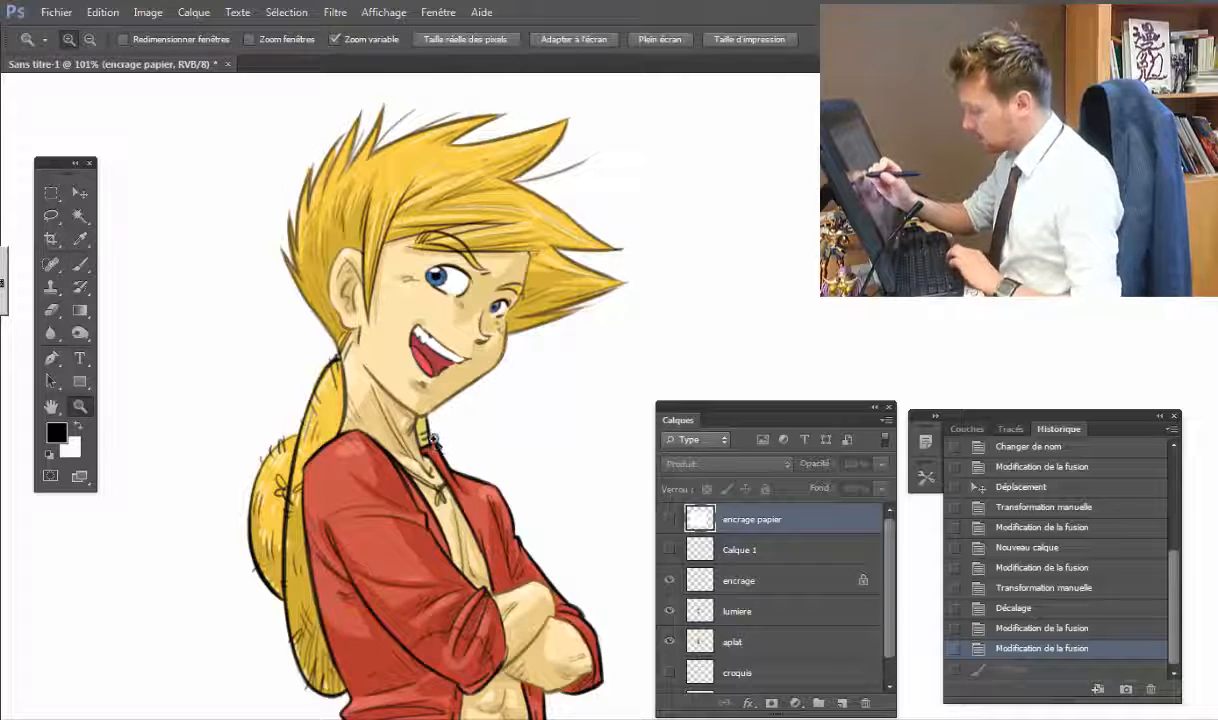
alt+click(406, 376)
drag(440, 525, 390, 425)
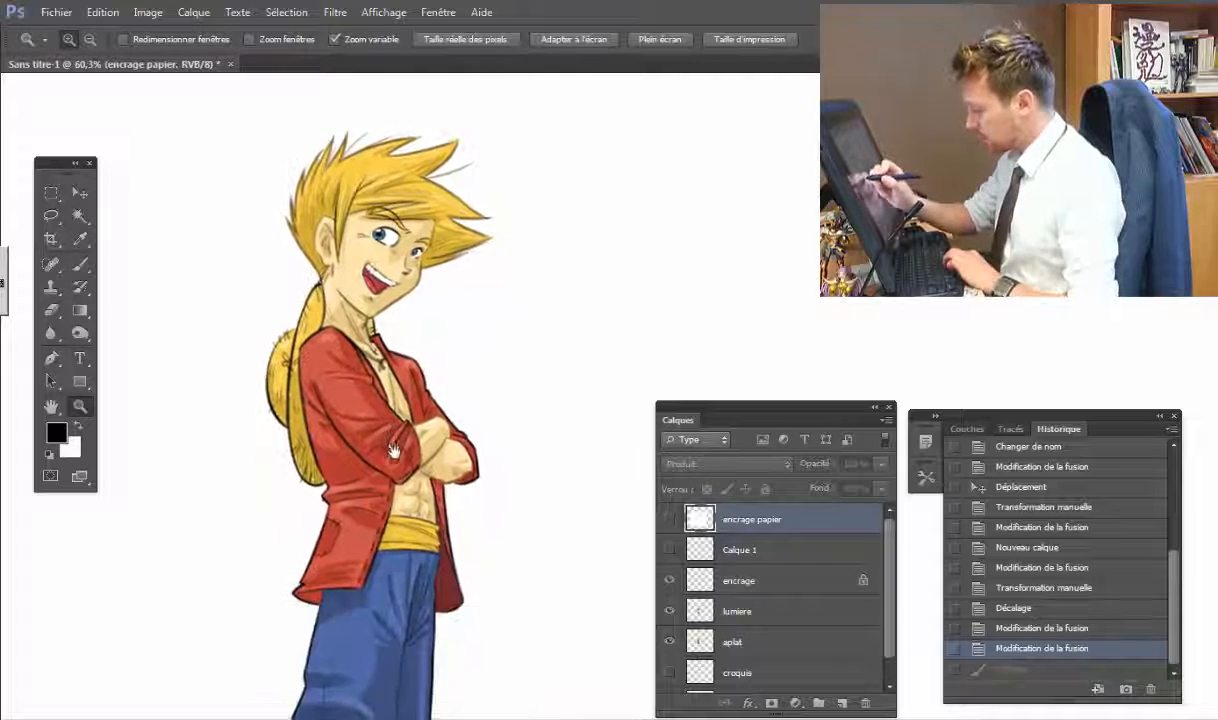
drag(429, 484, 446, 445)
click(669, 612)
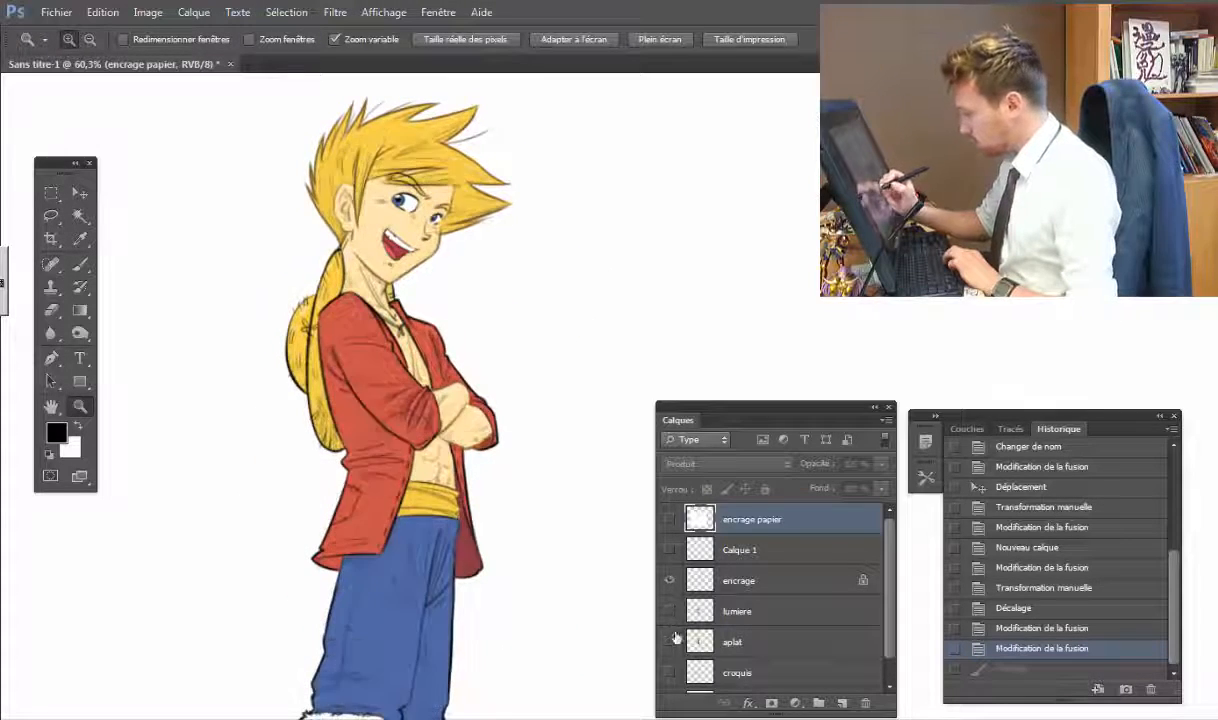
click(669, 641)
drag(372, 397, 372, 397)
drag(332, 282, 304, 352)
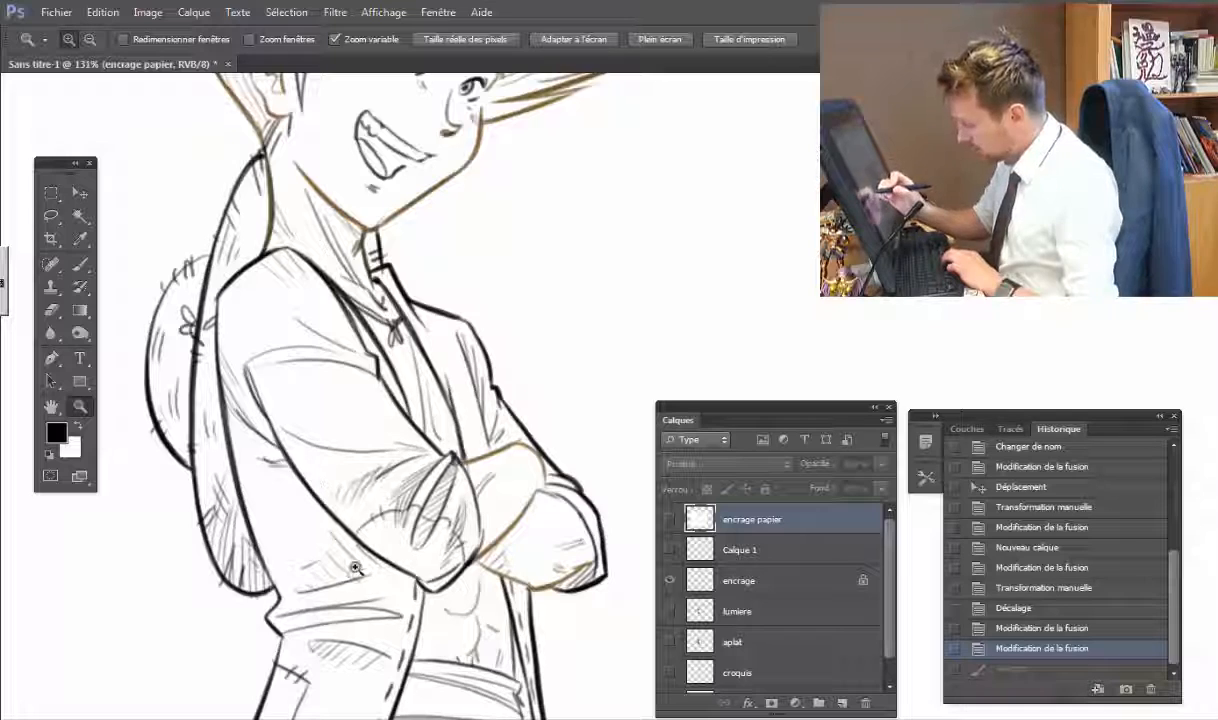
alt+click(407, 501)
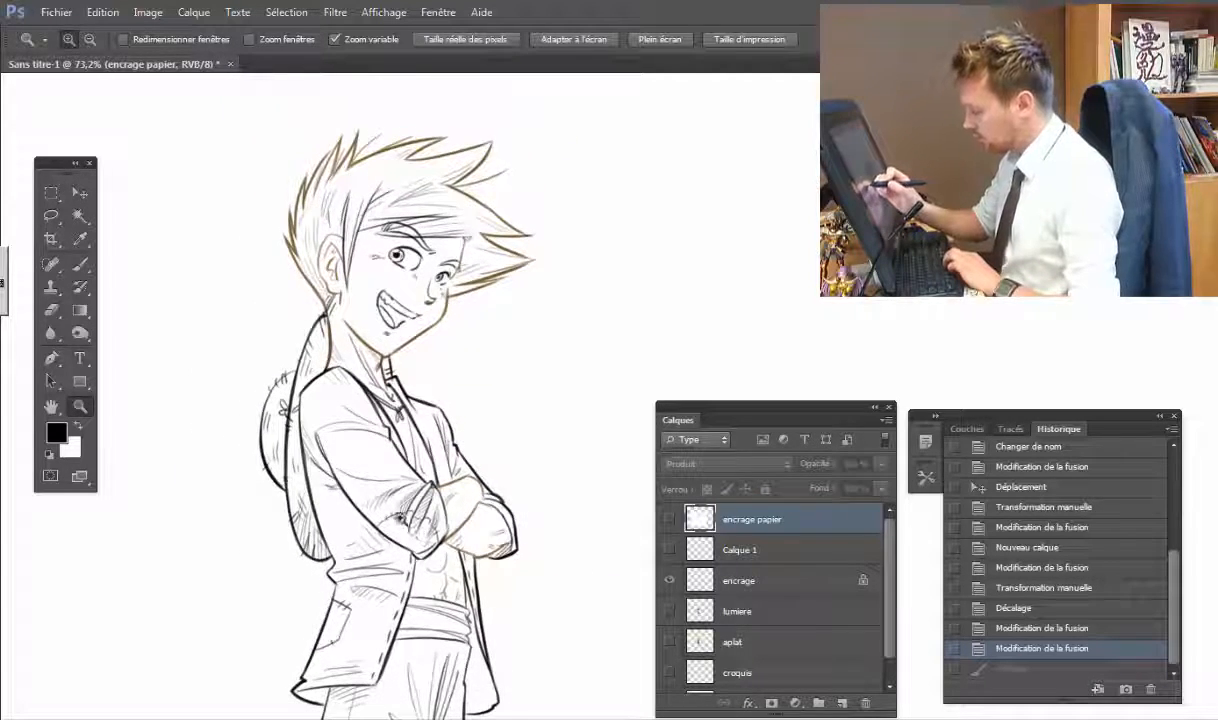
alt+click(412, 525)
alt+click(419, 513)
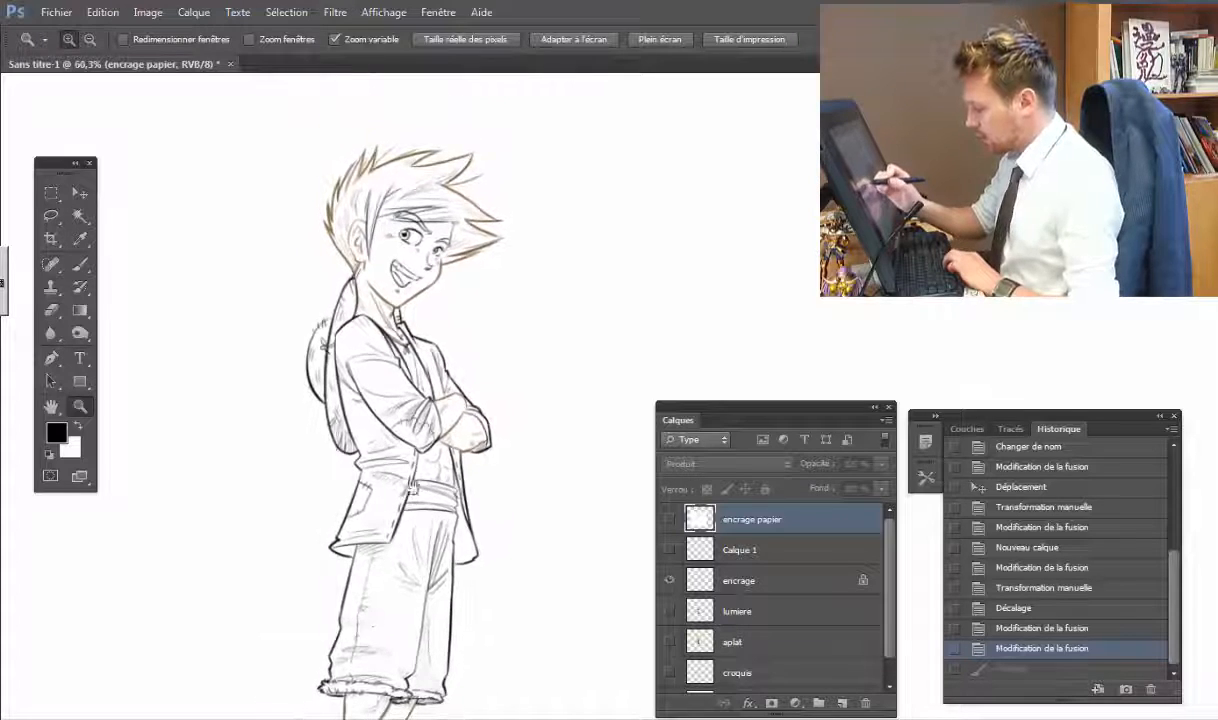
drag(416, 538, 370, 496)
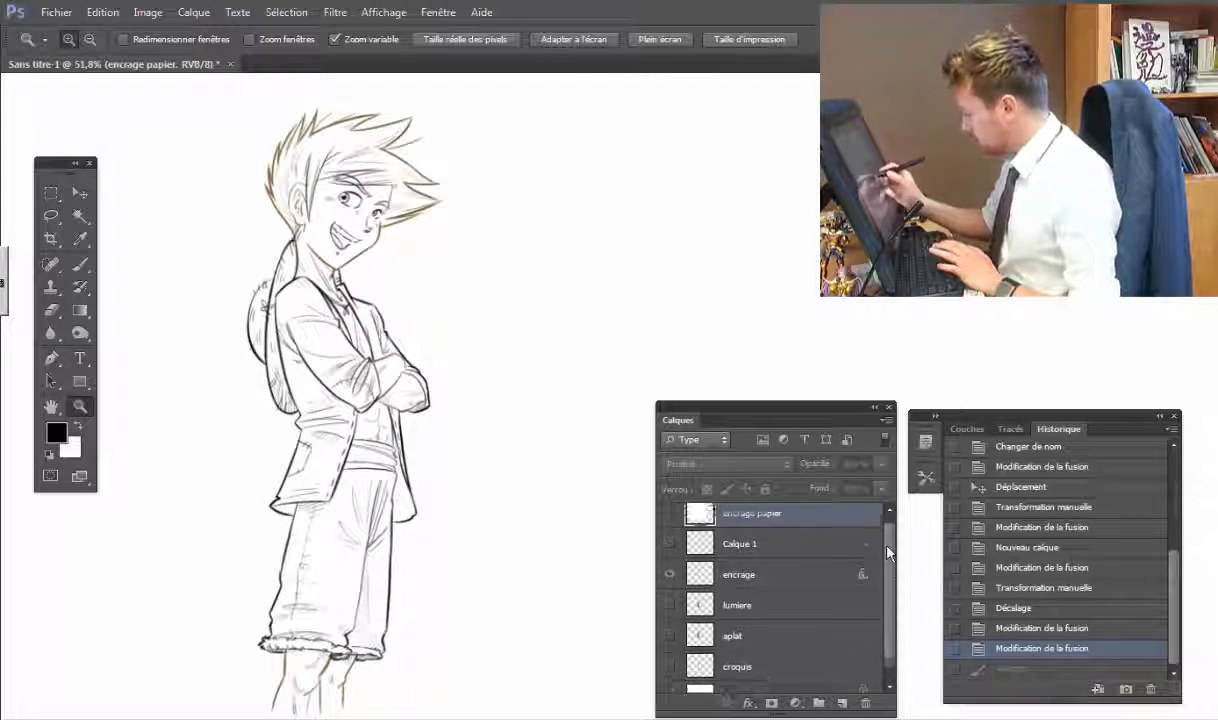
Step: Show the lumiere, aplat and Calque 1 layers, and move the Calques panel next to the history
click(669, 611)
click(669, 641)
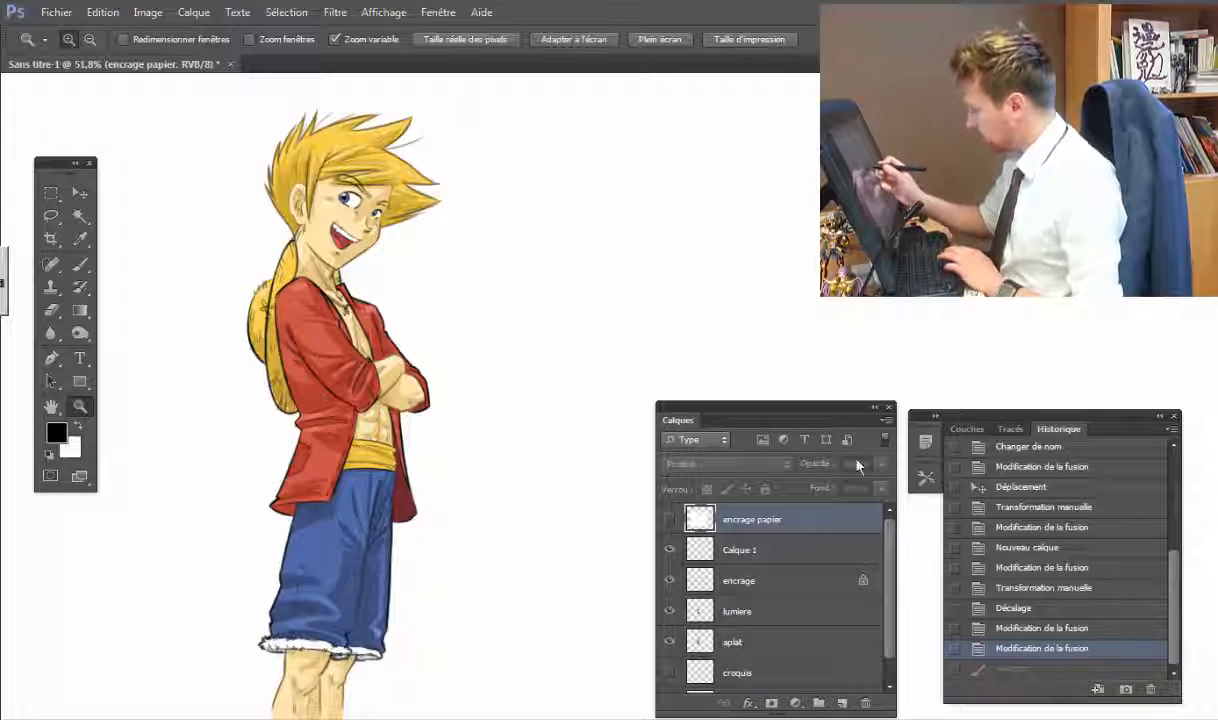
drag(818, 419, 829, 428)
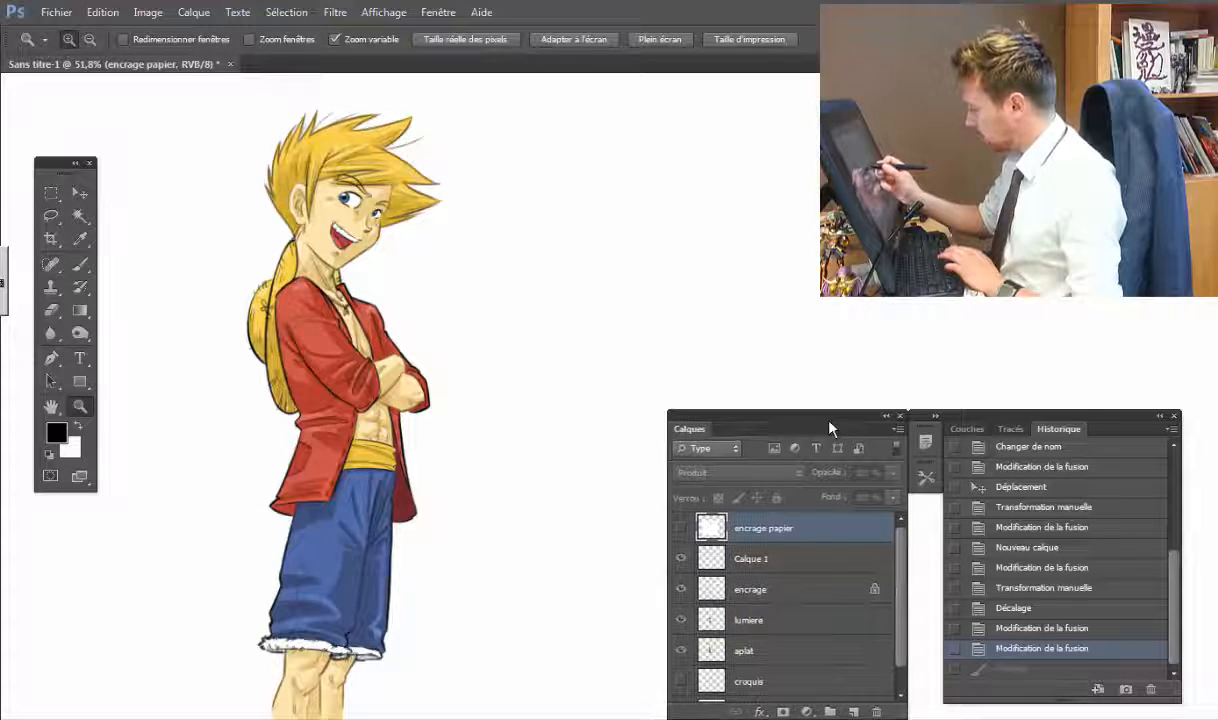
Step: Select the character's head with a freehand Lasso loop, and replace it with a straight-sided Polygonal Lasso selection around the head
click(51, 215)
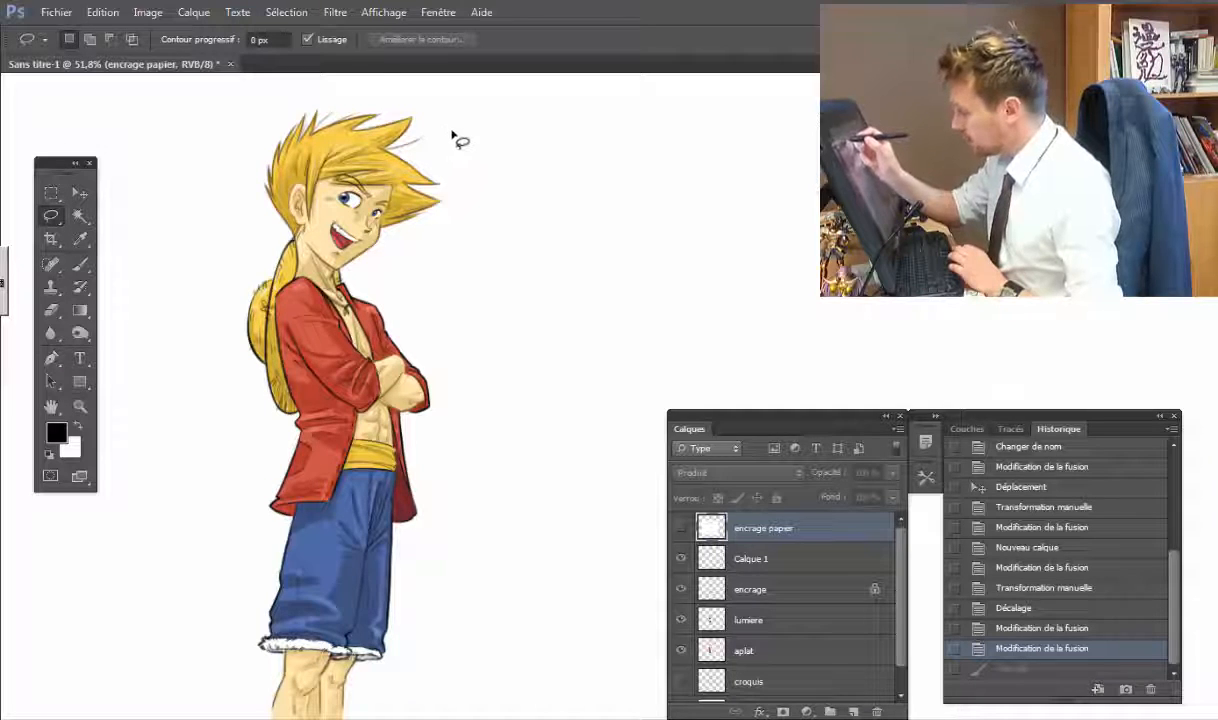
mouse_move(452, 133)
mouse_down()
mouse_move(247, 146)
mouse_move(289, 258)
mouse_move(399, 287)
mouse_move(464, 155)
mouse_move(495, 122)
mouse_up()
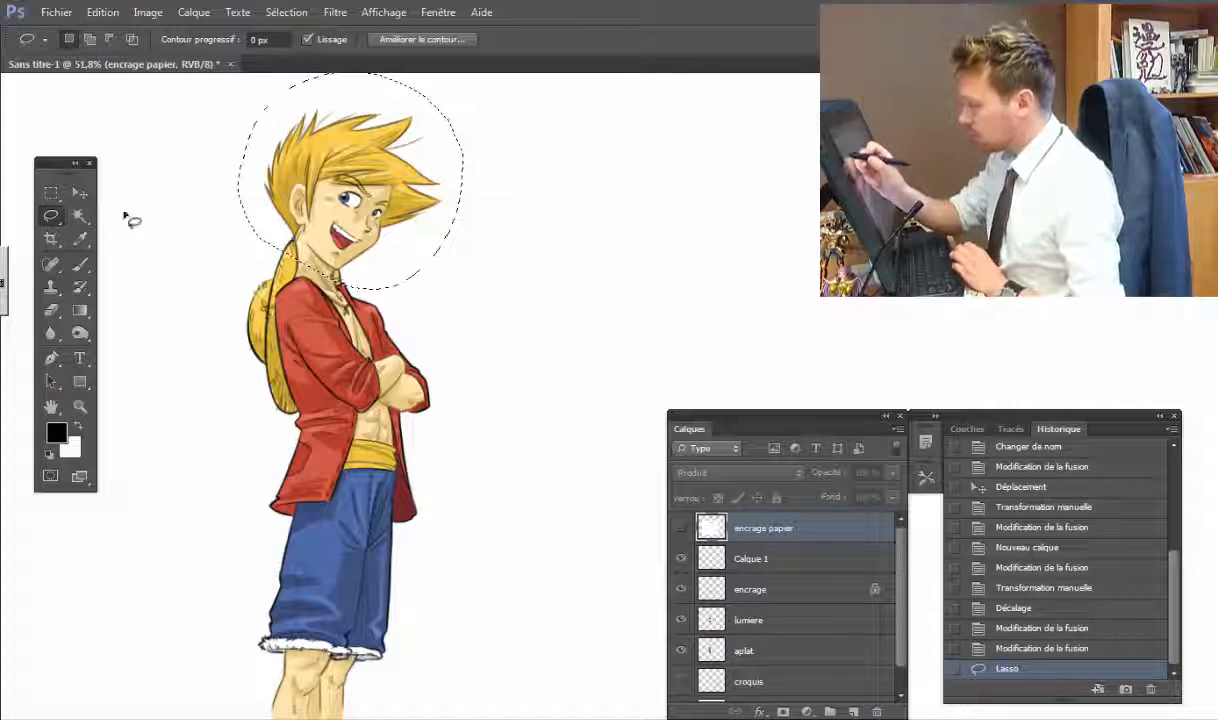
click(50, 222)
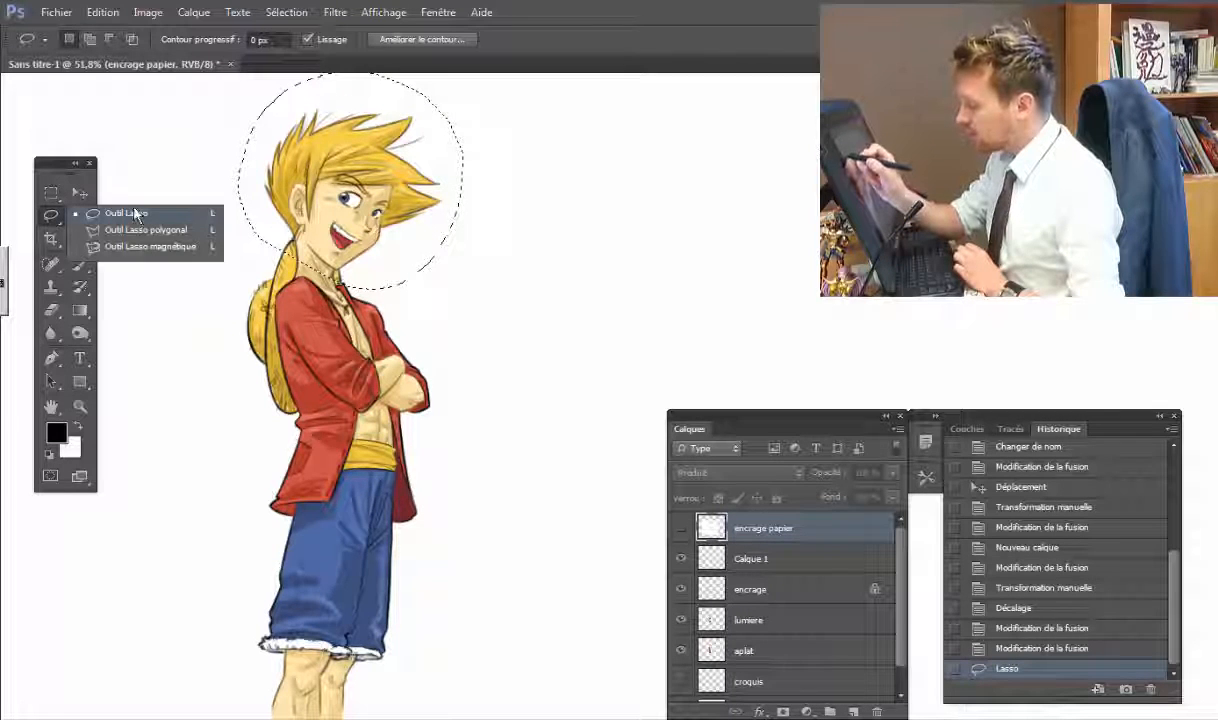
click(127, 231)
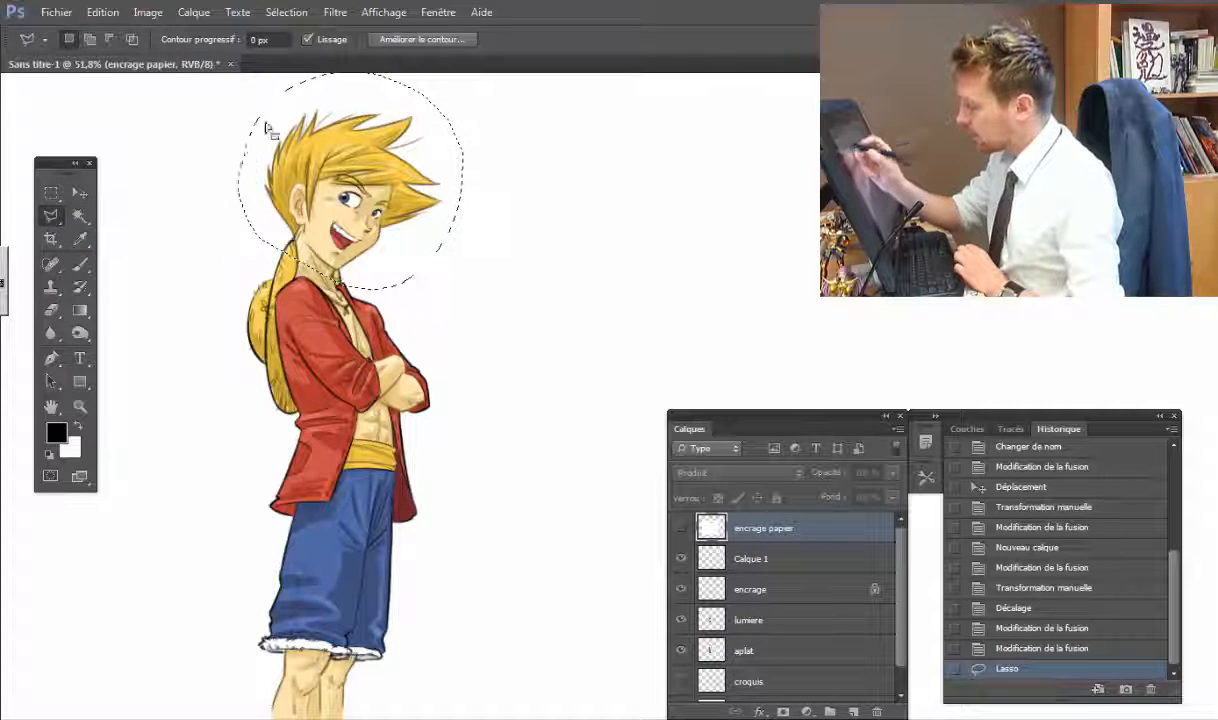
click(220, 165)
click(208, 287)
click(283, 240)
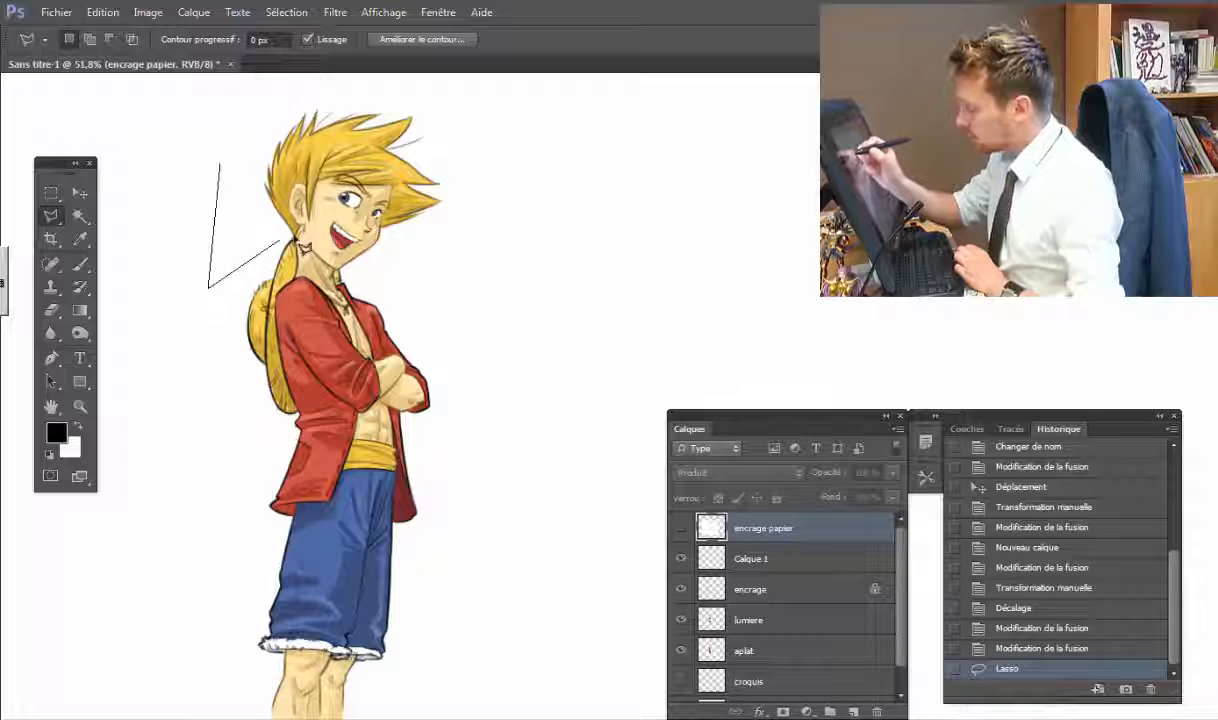
click(510, 310)
click(507, 143)
click(405, 86)
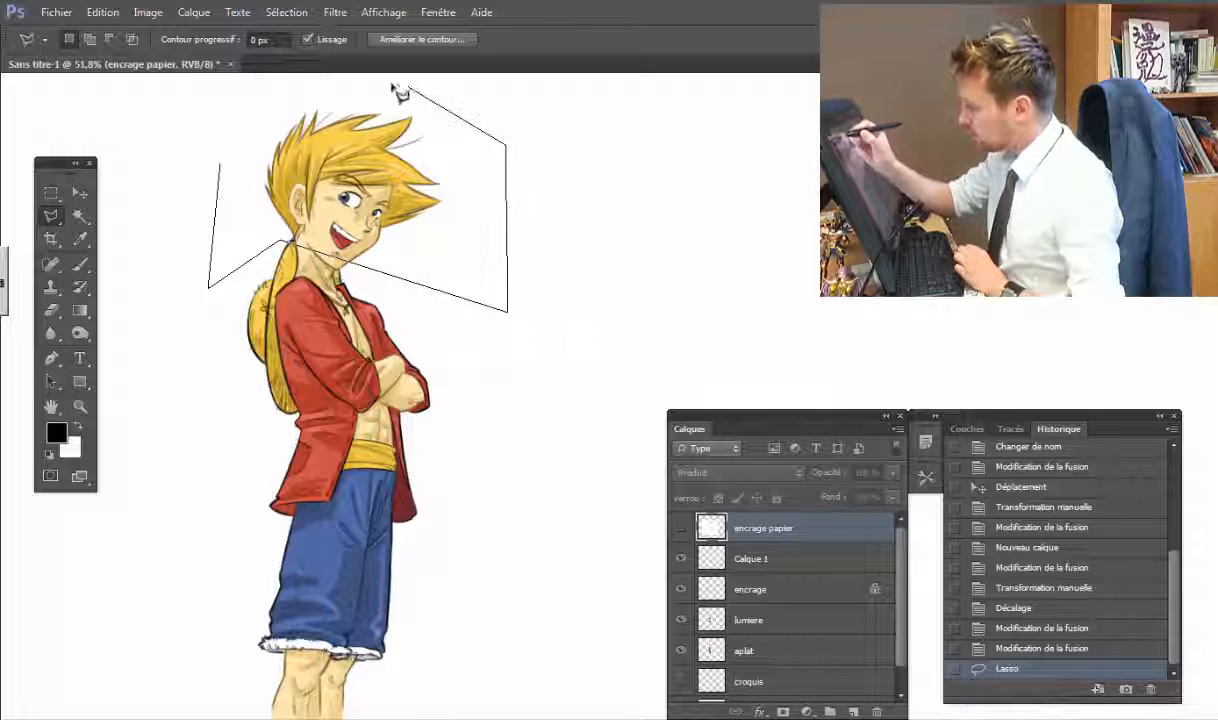
click(290, 87)
double_click(224, 170)
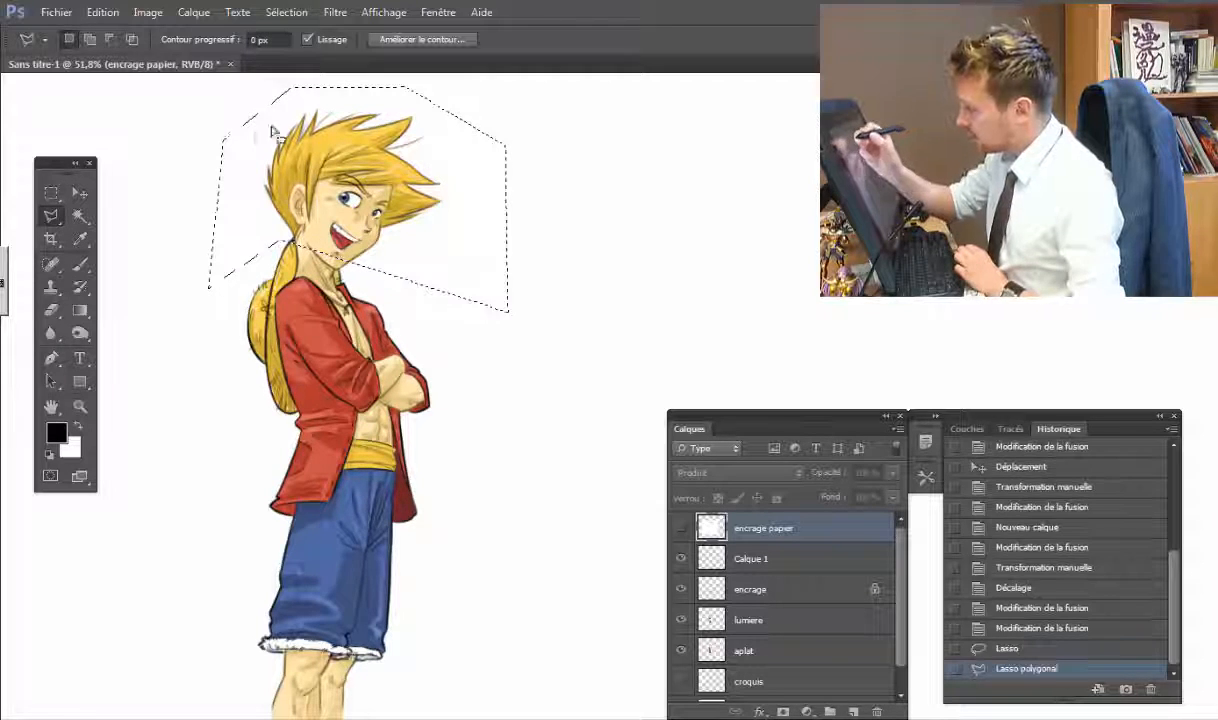
Step: Switch to the Rectangular Marquee tool and drop the polygonal selection around the head
click(54, 197)
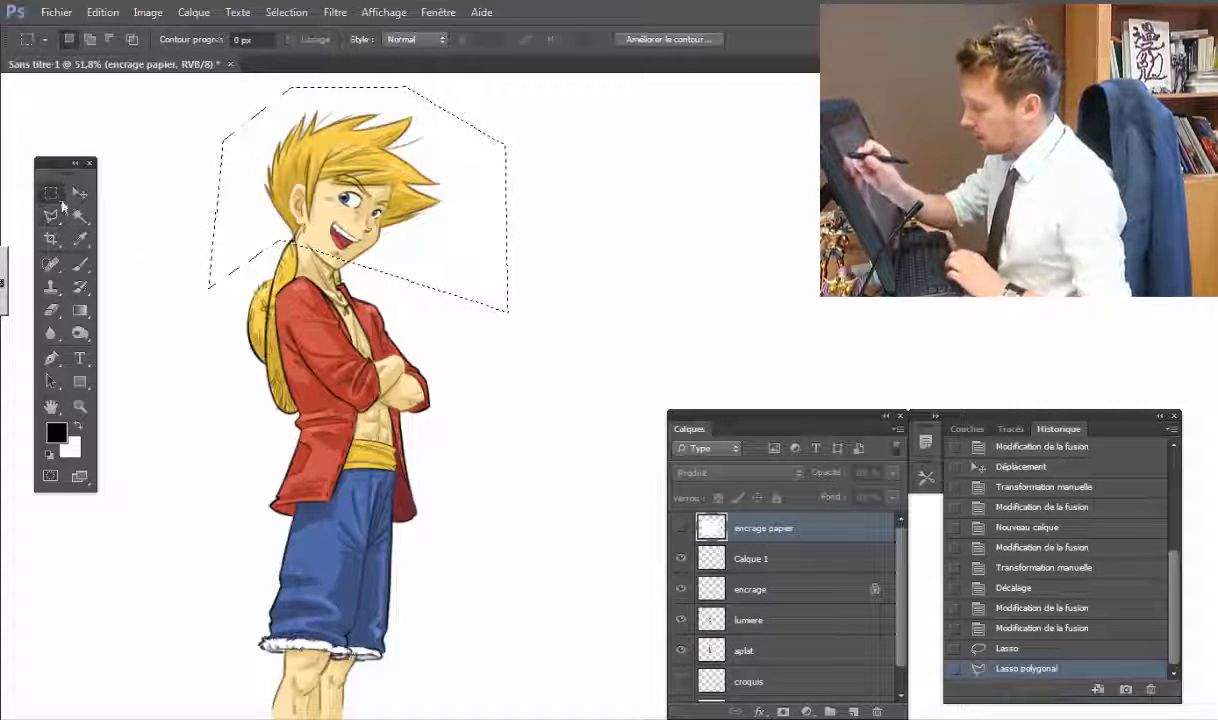
click(52, 199)
click(87, 200)
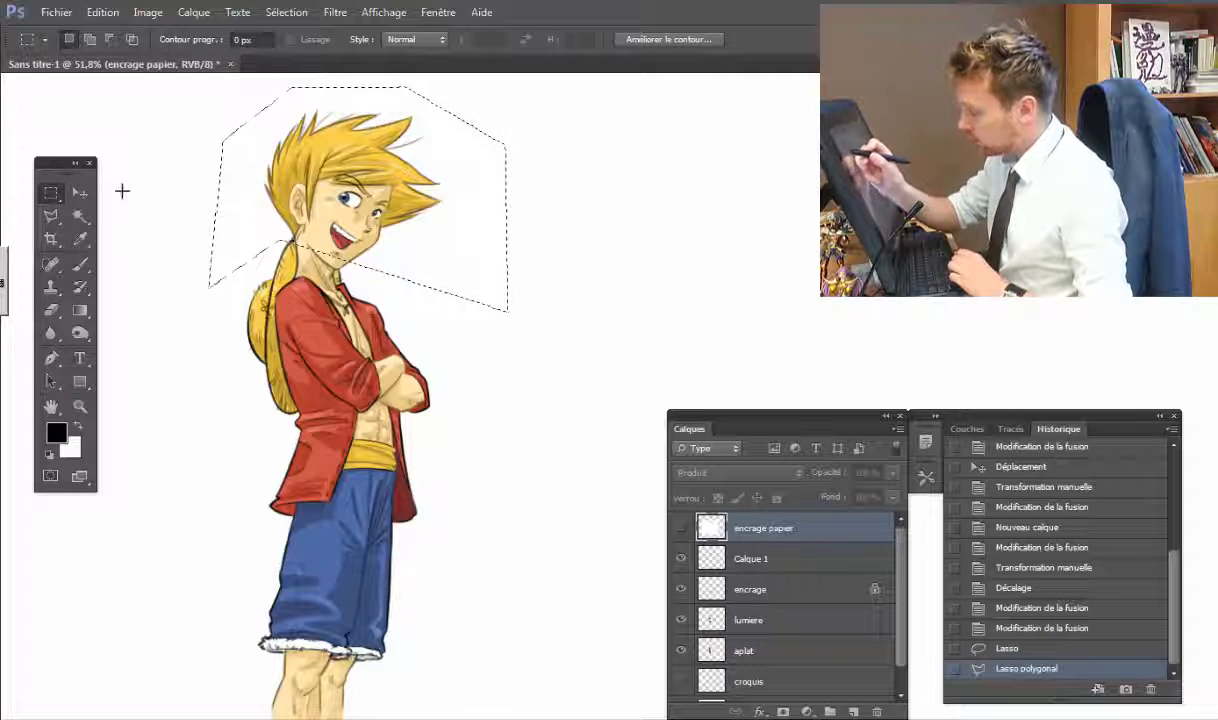
click(313, 218)
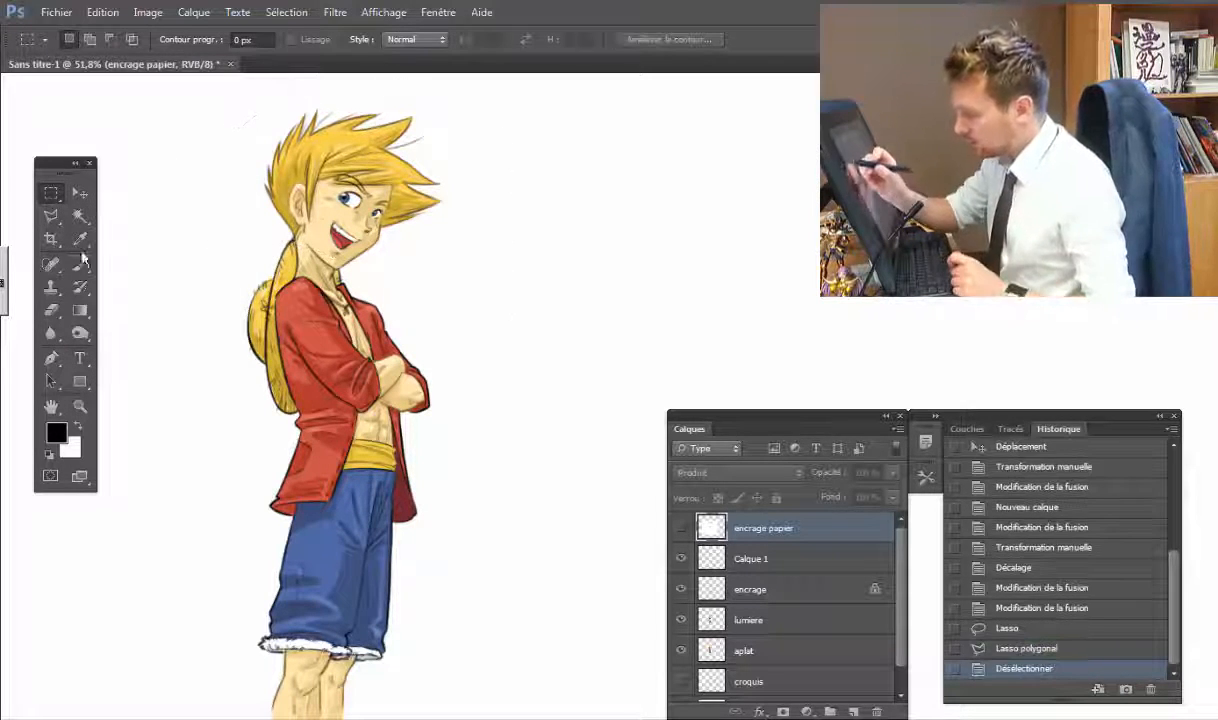
Step: Select the encrage layer and add the text "blabla" in the empty area beside the character
click(62, 308)
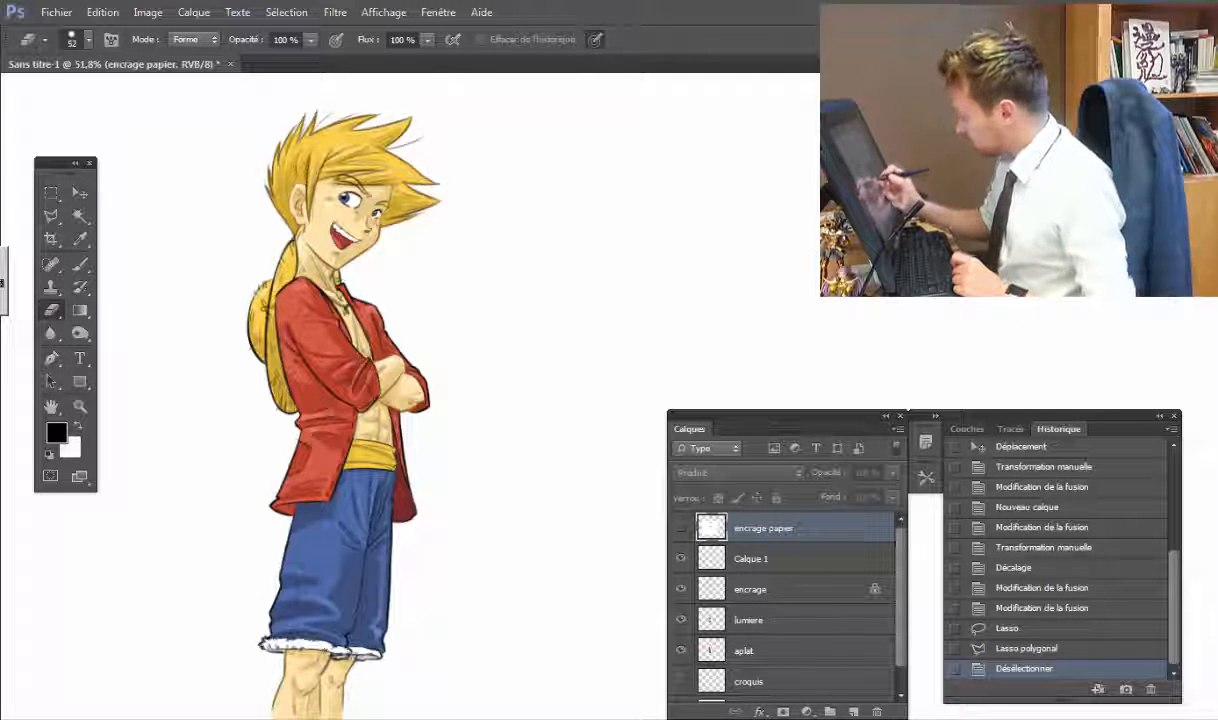
click(760, 582)
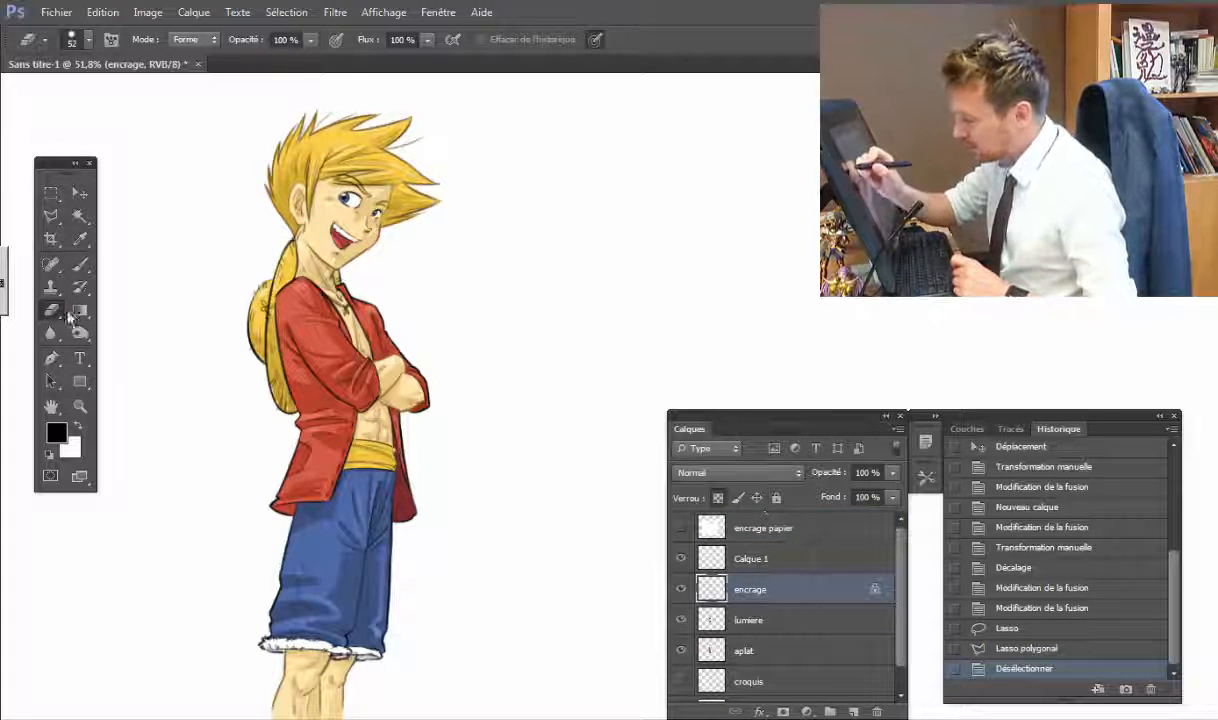
click(456, 291)
click(508, 276)
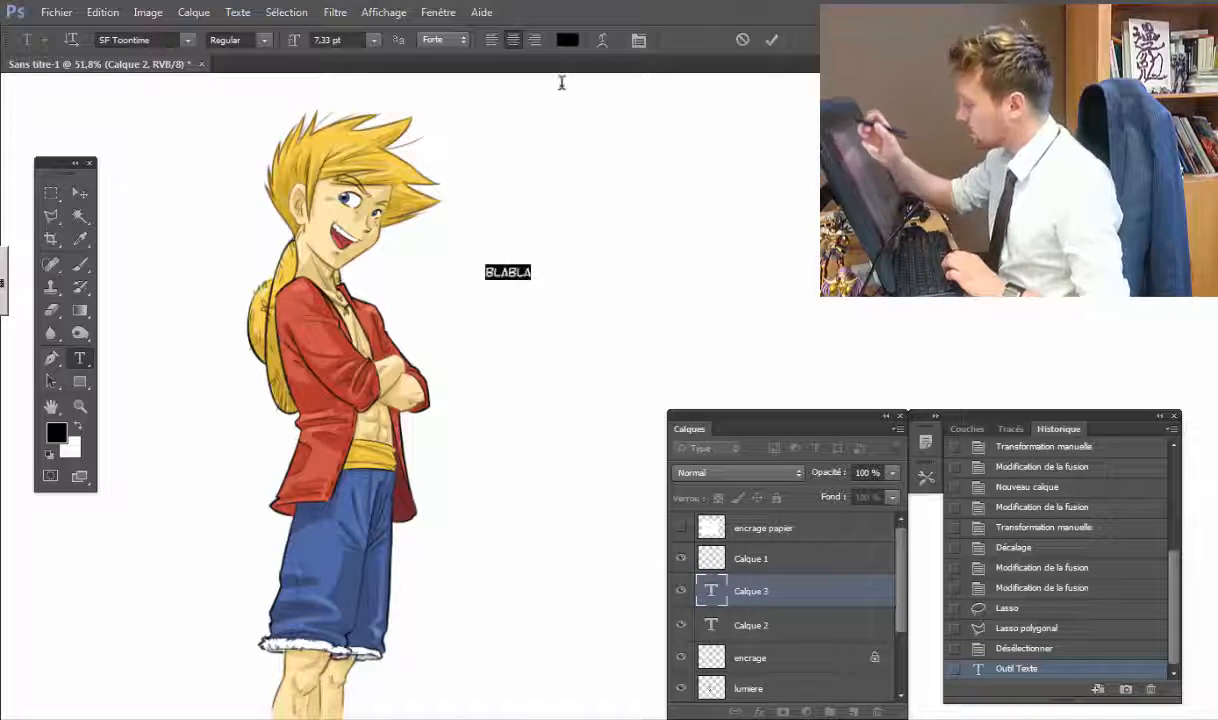
Step: Select the whole blabla text and look through the available fonts, keeping SF Toontime
key(ctrl+a)
click(188, 41)
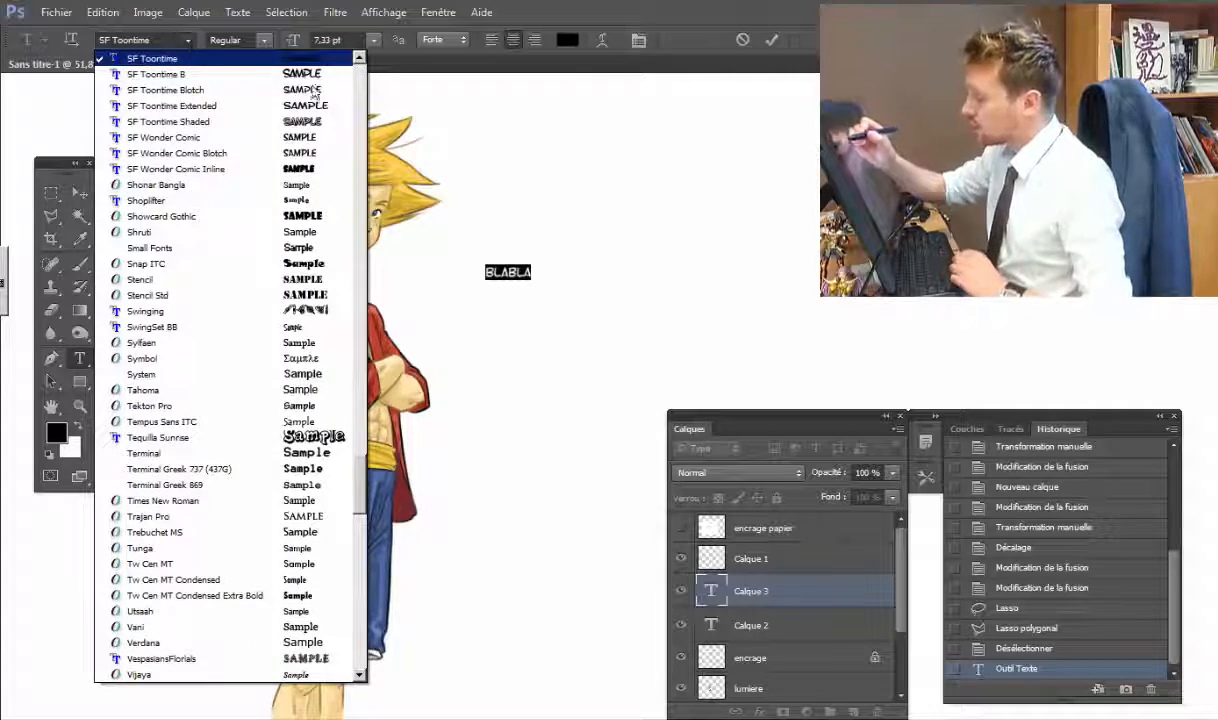
drag(359, 485, 304, 337)
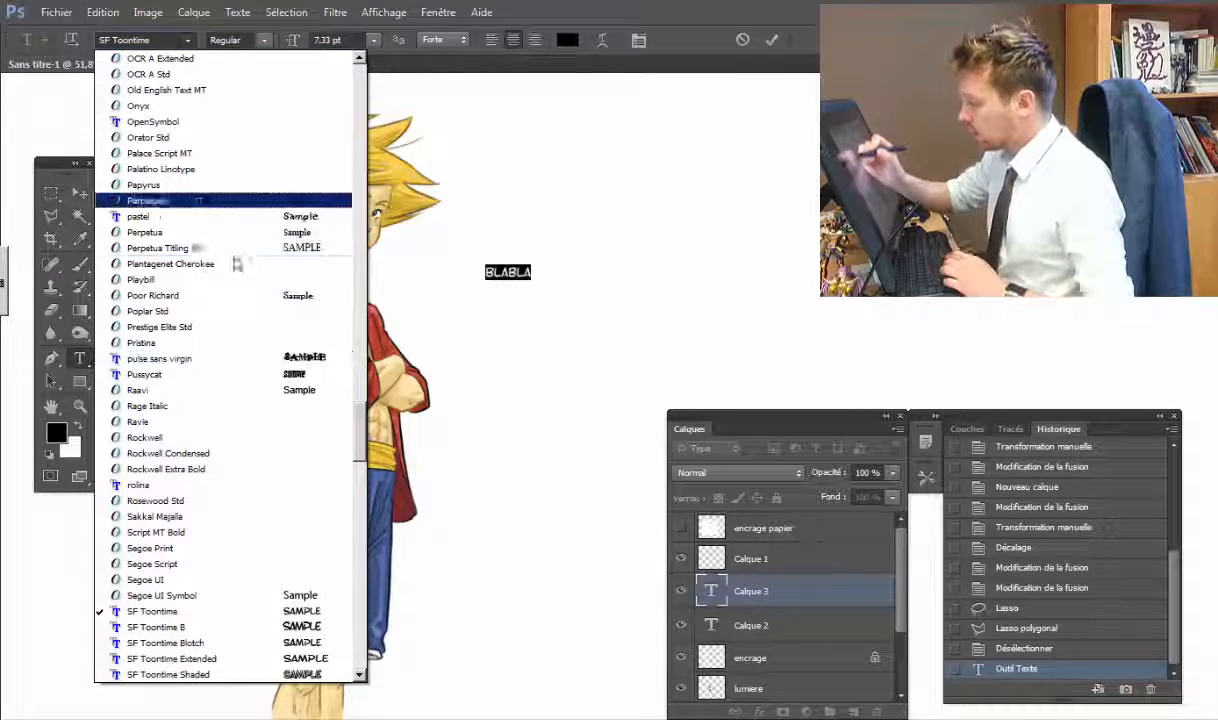
click(198, 38)
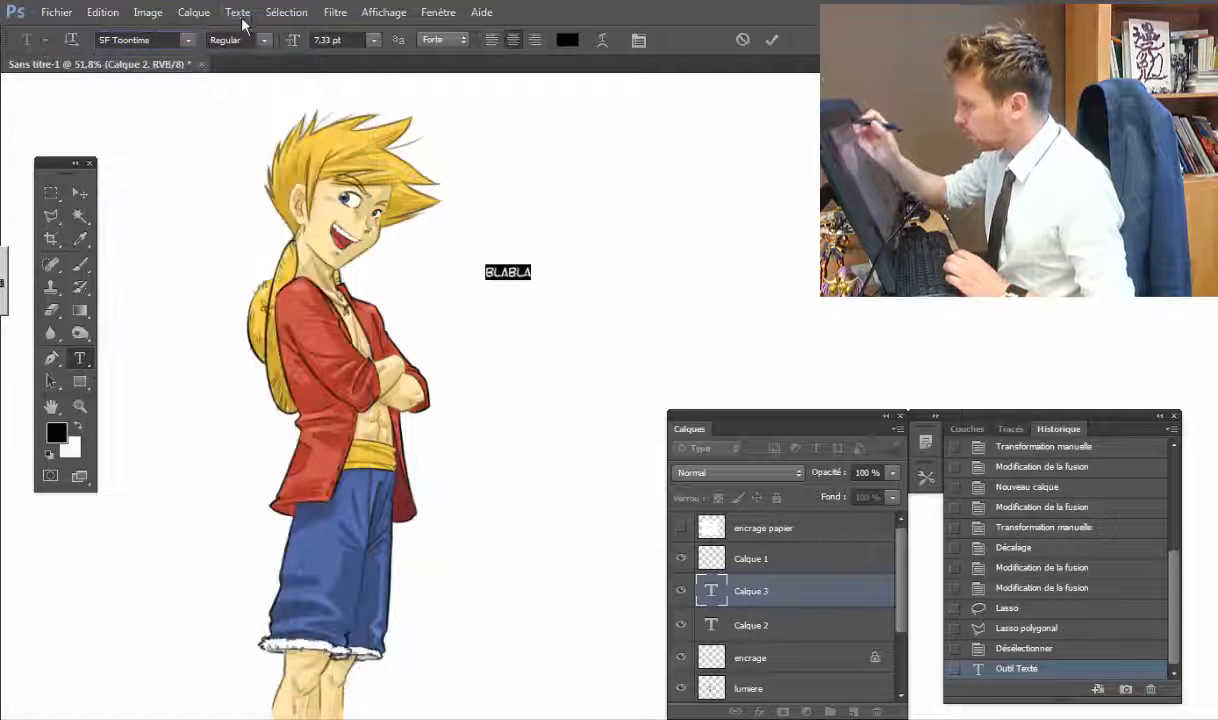
Step: Move the blabla text slightly upward beside the character's face
click(80, 192)
drag(517, 278, 520, 242)
Step: Create a new layer above the blabla text and set the Brush tool's size to 8 px
click(80, 264)
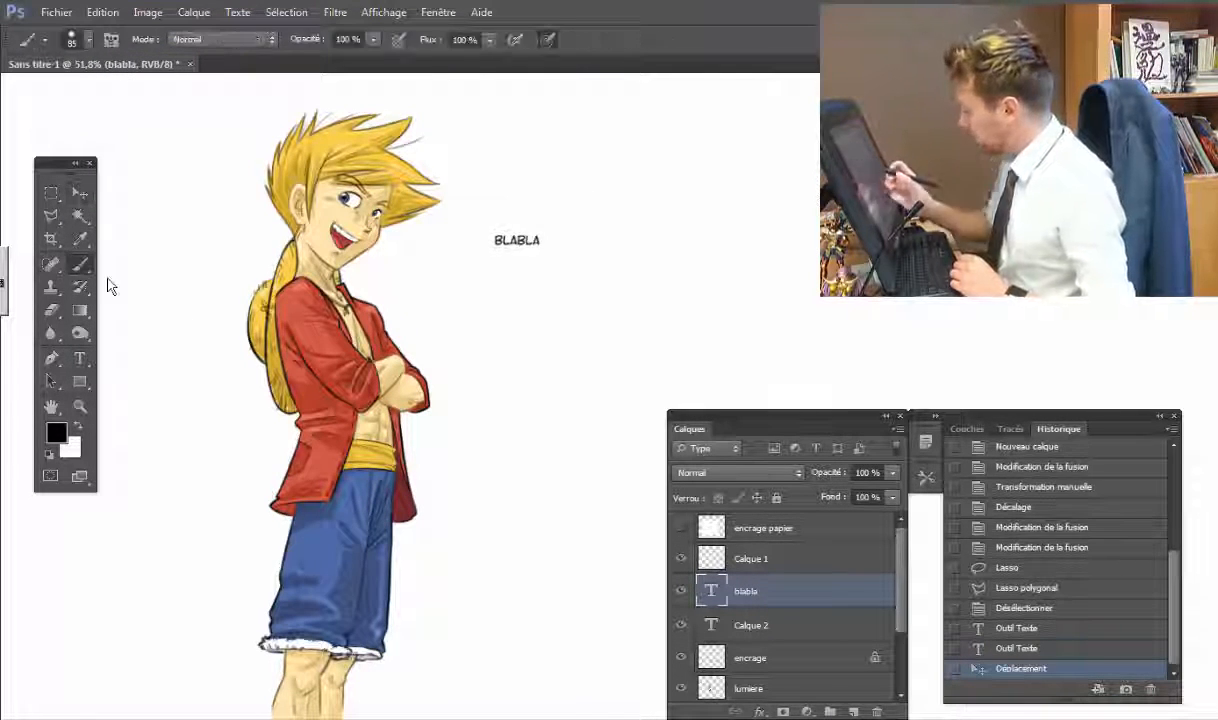
click(854, 711)
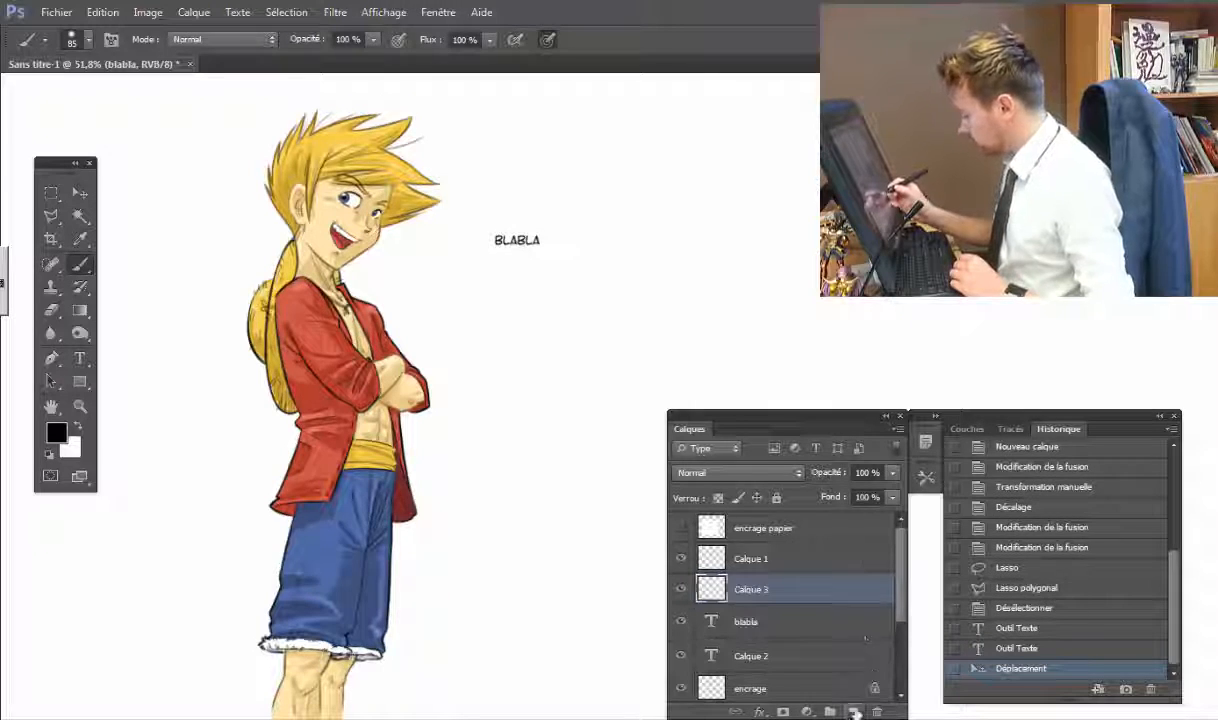
right_click(417, 176)
drag(473, 238, 378, 245)
click(540, 184)
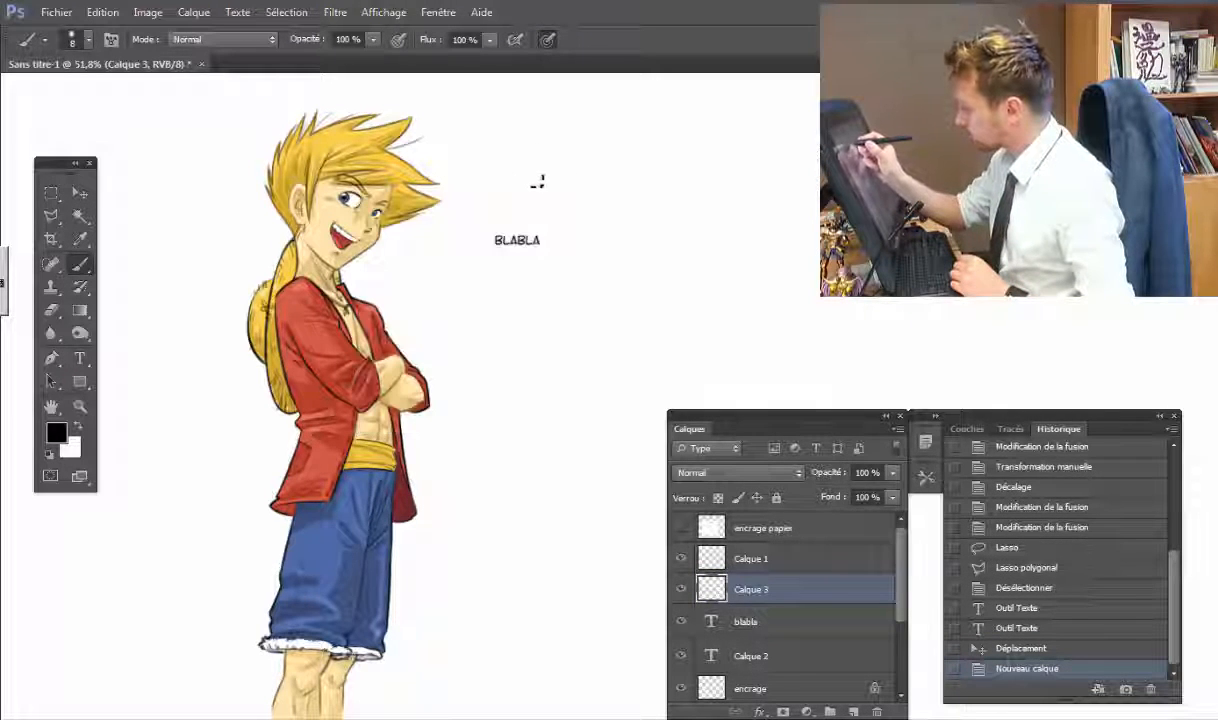
Step: Draw a black round speech bubble around the blabla text on Calque 3, with a curved tail stroke toward the character
drag(530, 173, 522, 299)
mouse_move(500, 178)
mouse_down()
mouse_move(525, 299)
mouse_move(413, 291)
mouse_up()
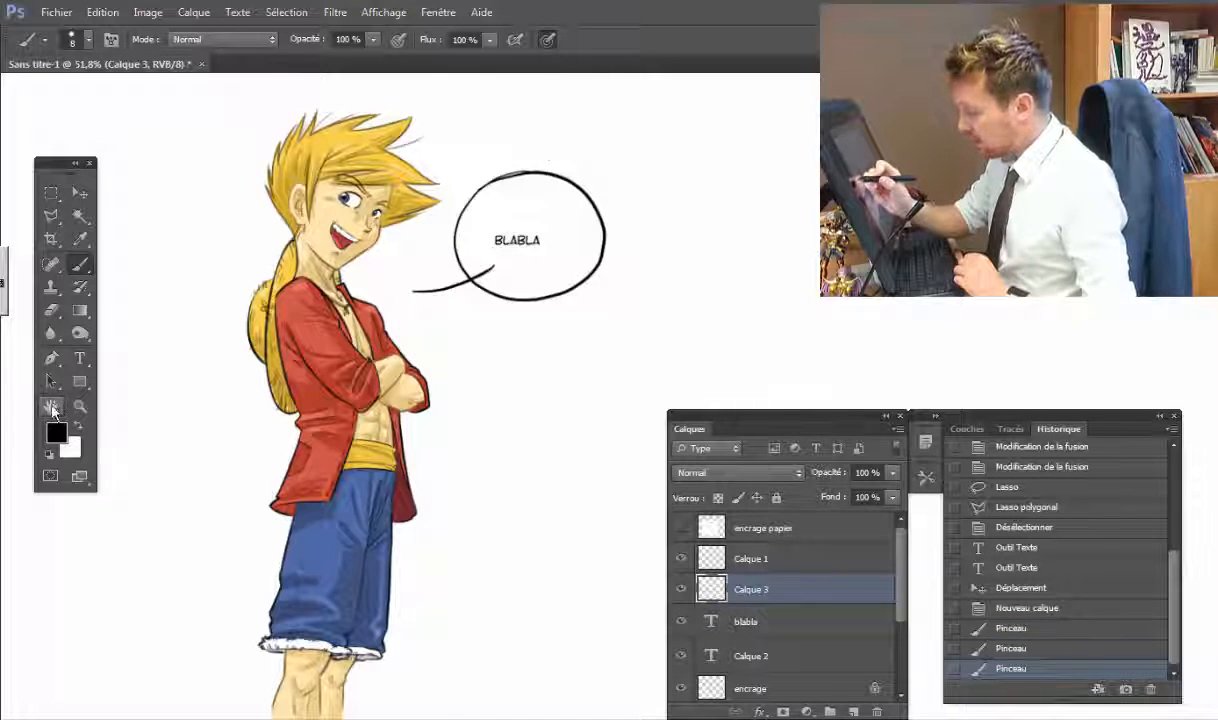
click(52, 408)
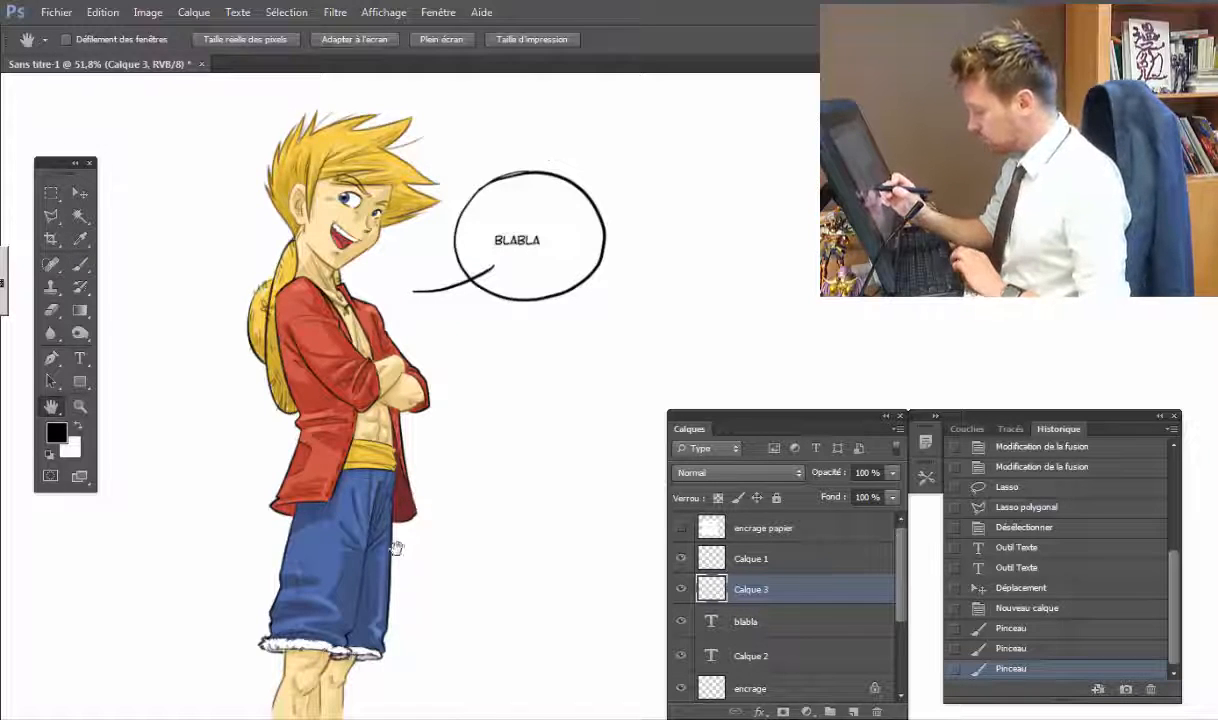
mouse_move(400, 552)
mouse_down()
mouse_move(454, 544)
mouse_move(376, 538)
mouse_move(484, 536)
mouse_move(389, 541)
mouse_up()
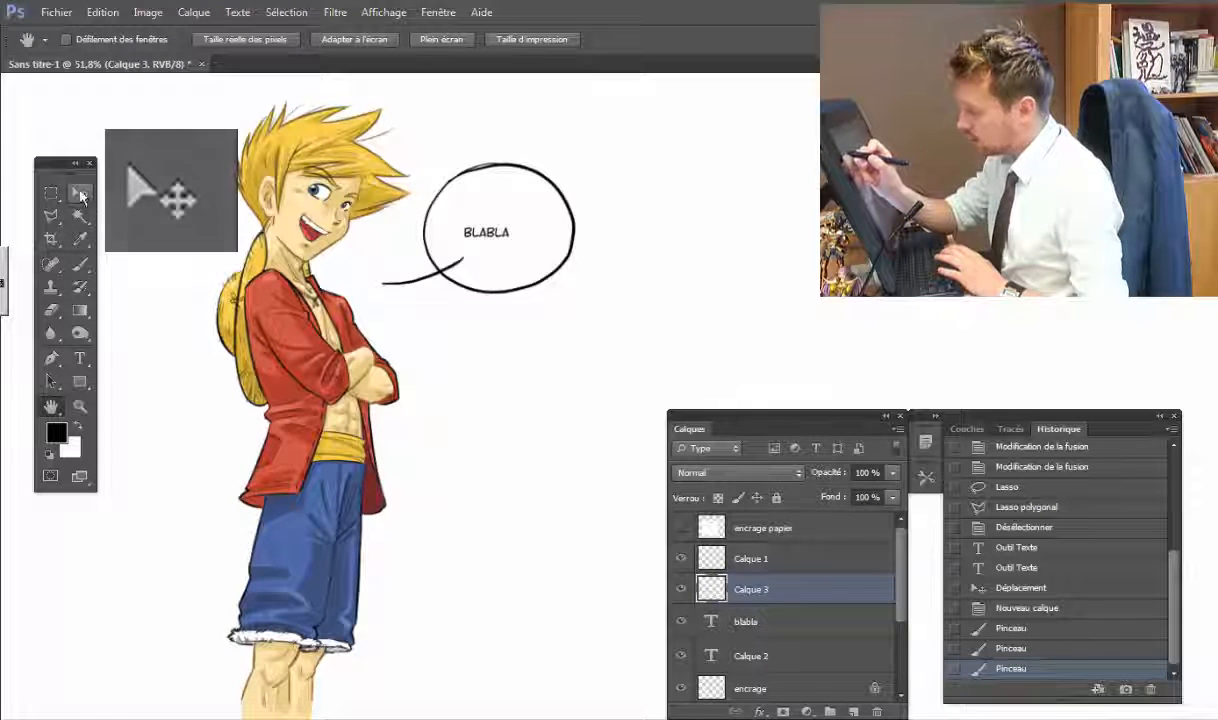
Step: Move the speech bubble on Calque 3 slightly up and to the left around the blabla text
click(80, 192)
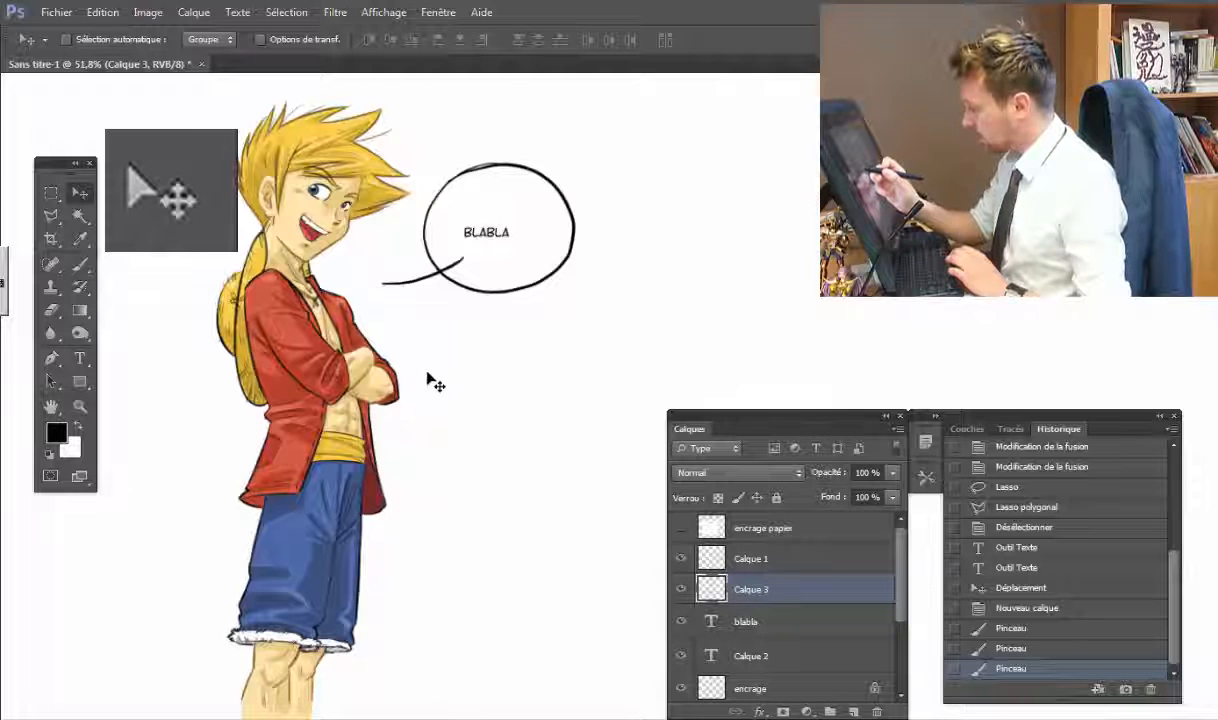
mouse_move(477, 375)
mouse_down()
mouse_move(525, 364)
mouse_move(408, 375)
mouse_move(511, 359)
mouse_move(435, 367)
mouse_move(474, 364)
mouse_up()
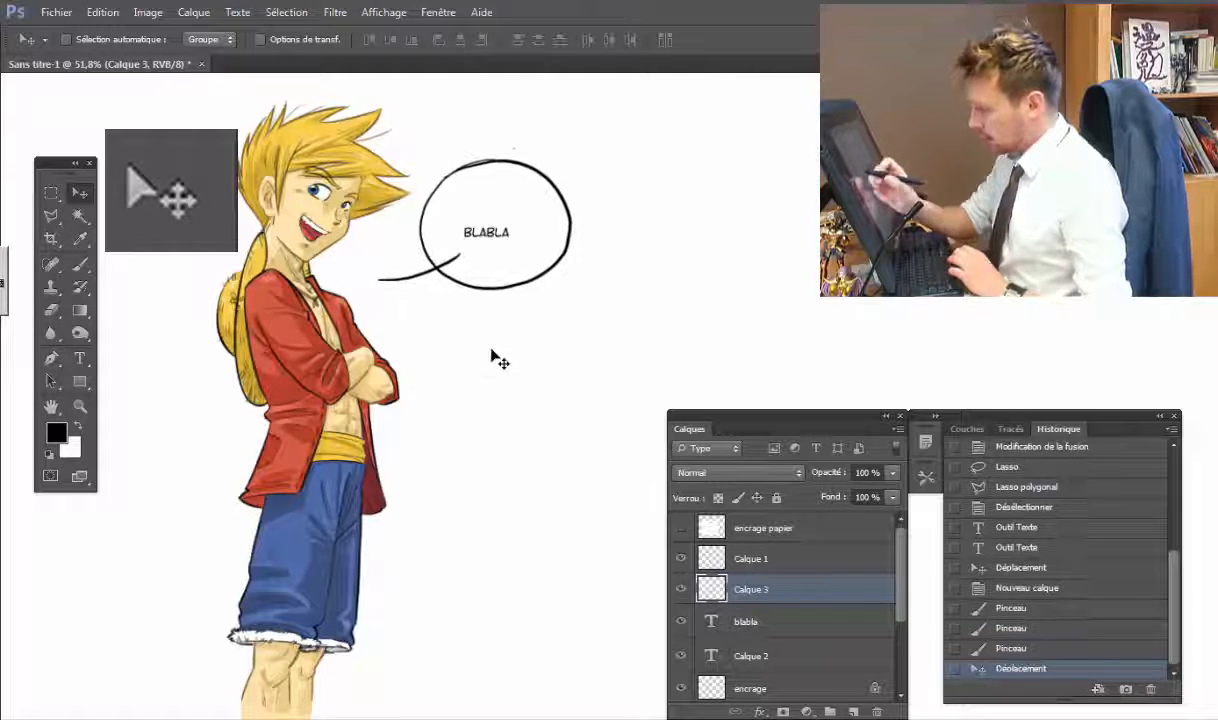
Step: Pan across the whole drawing with the Hand tool, and activate the Zoom tool followed by the Brush tool
click(58, 408)
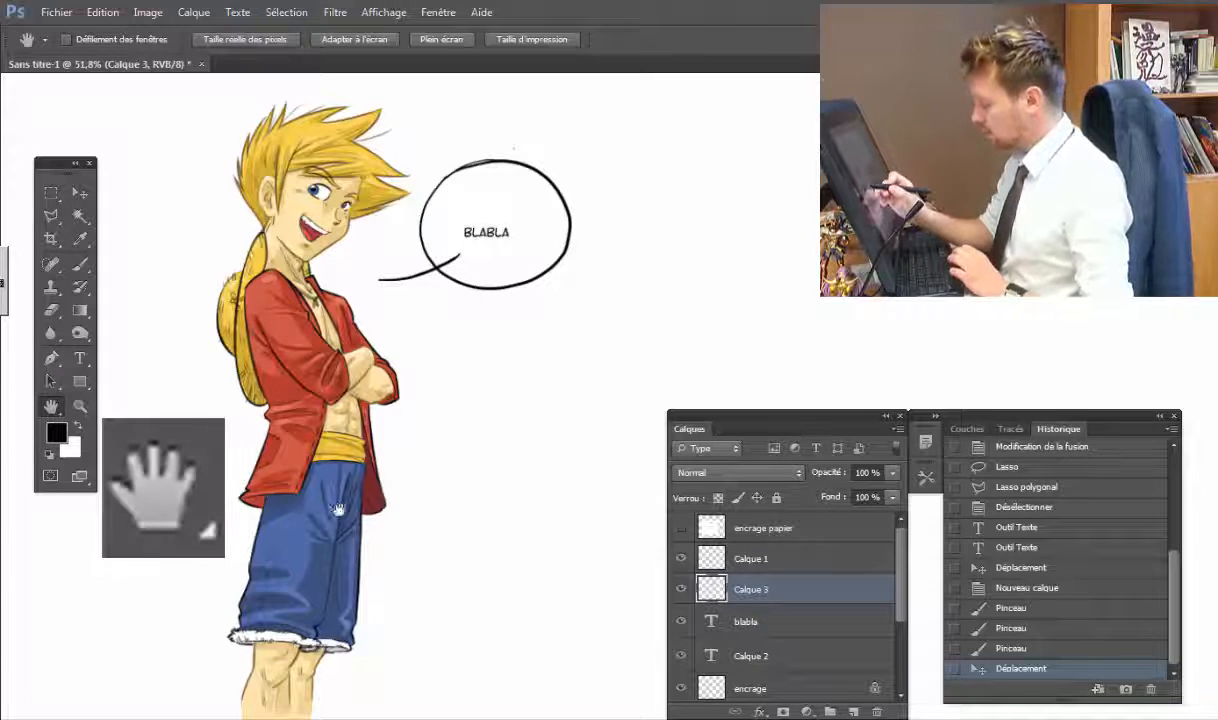
drag(341, 511, 286, 499)
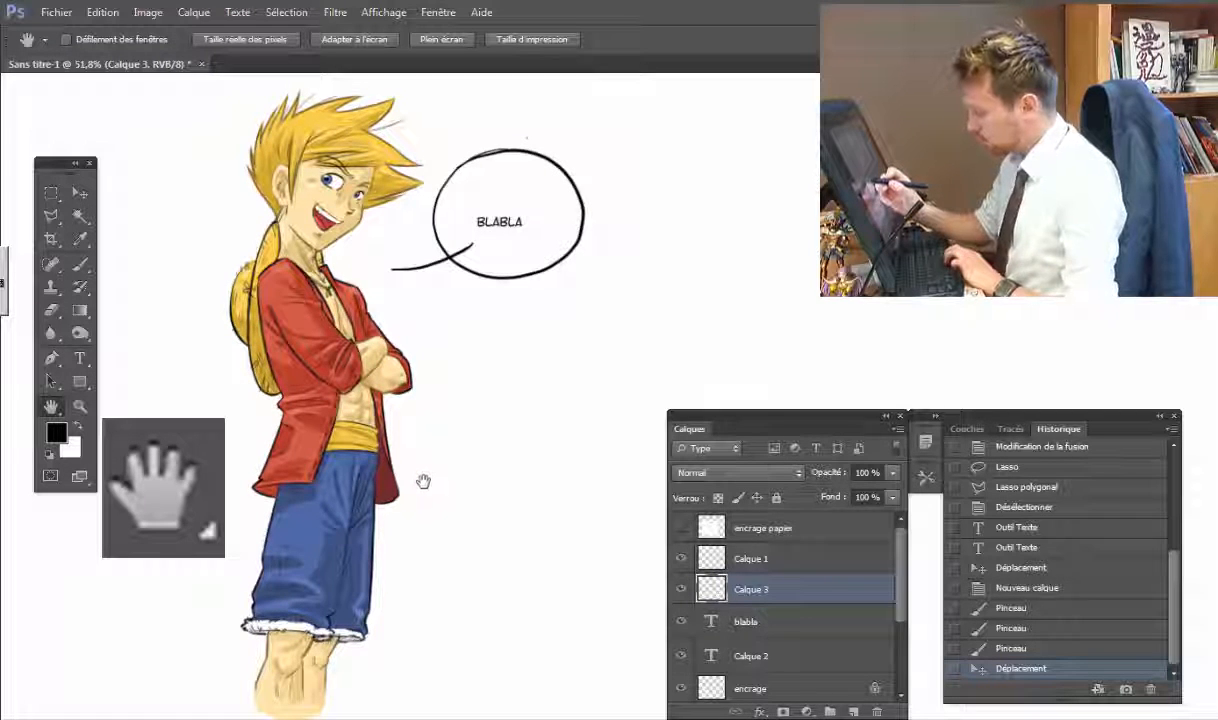
click(80, 192)
drag(393, 492, 418, 490)
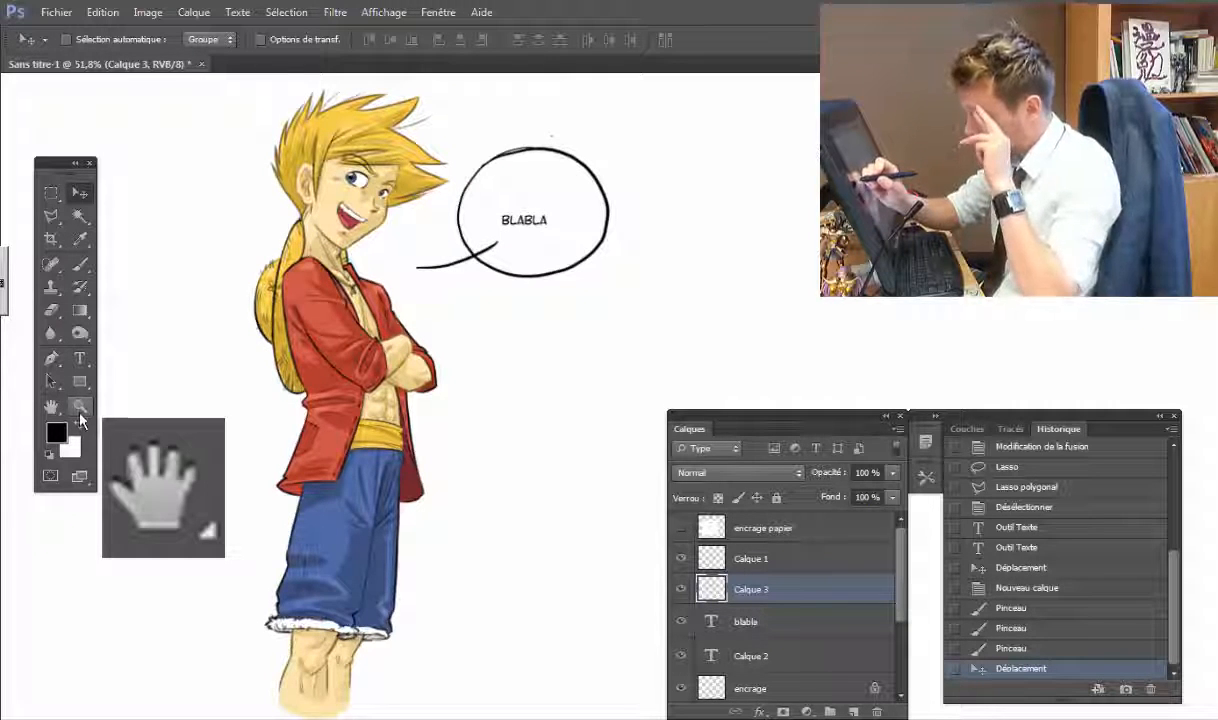
click(80, 412)
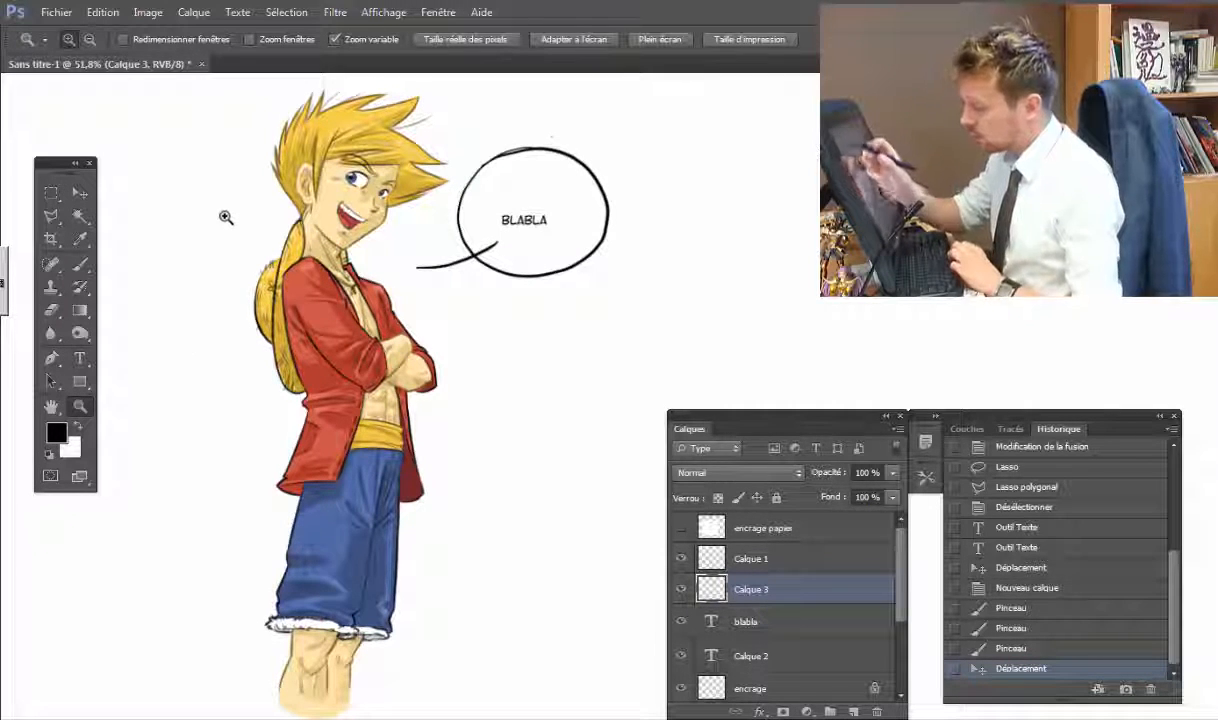
click(82, 266)
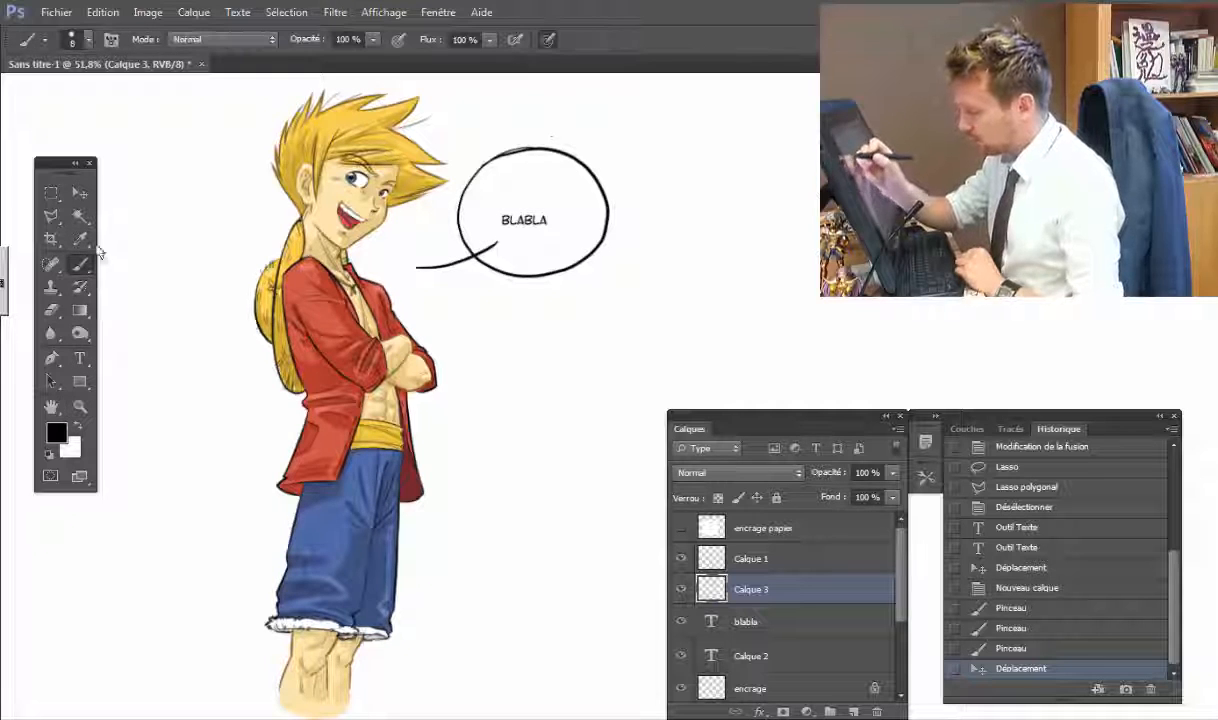
Step: Hide the blabla and Calque 2 text layers, and briefly toggle the encrage layer off and on
drag(901, 555, 902, 527)
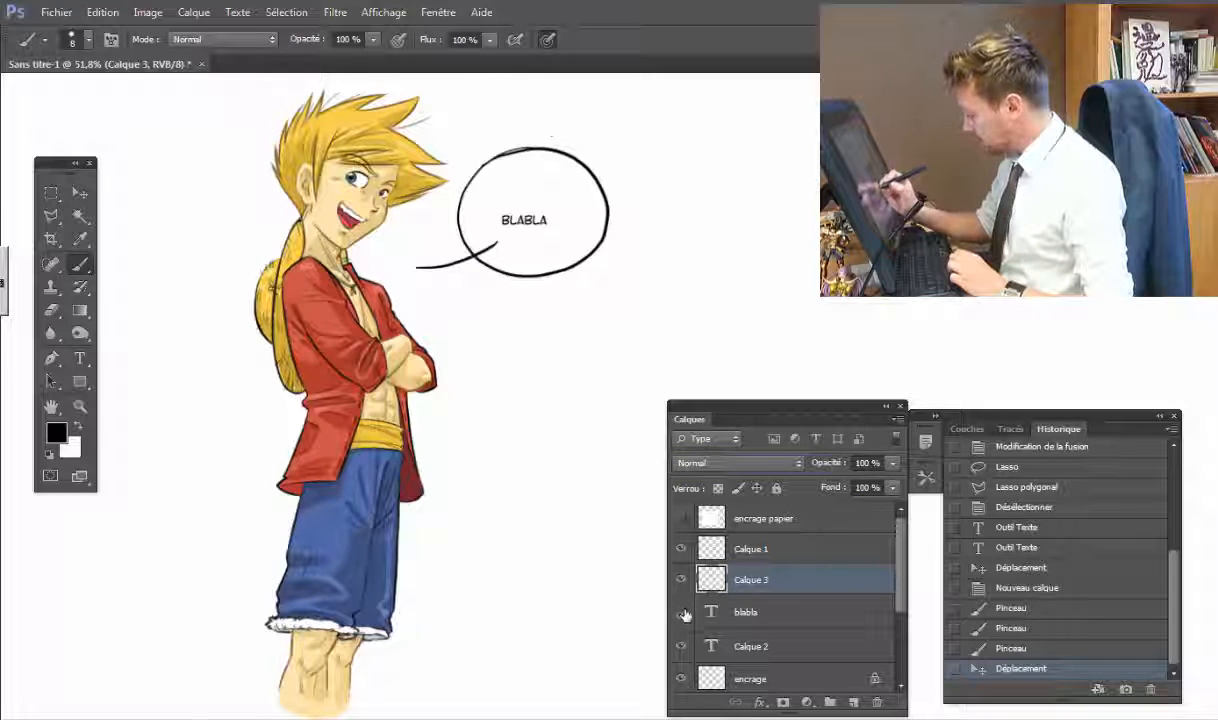
drag(684, 614, 682, 646)
scroll(724, 548, down, 3)
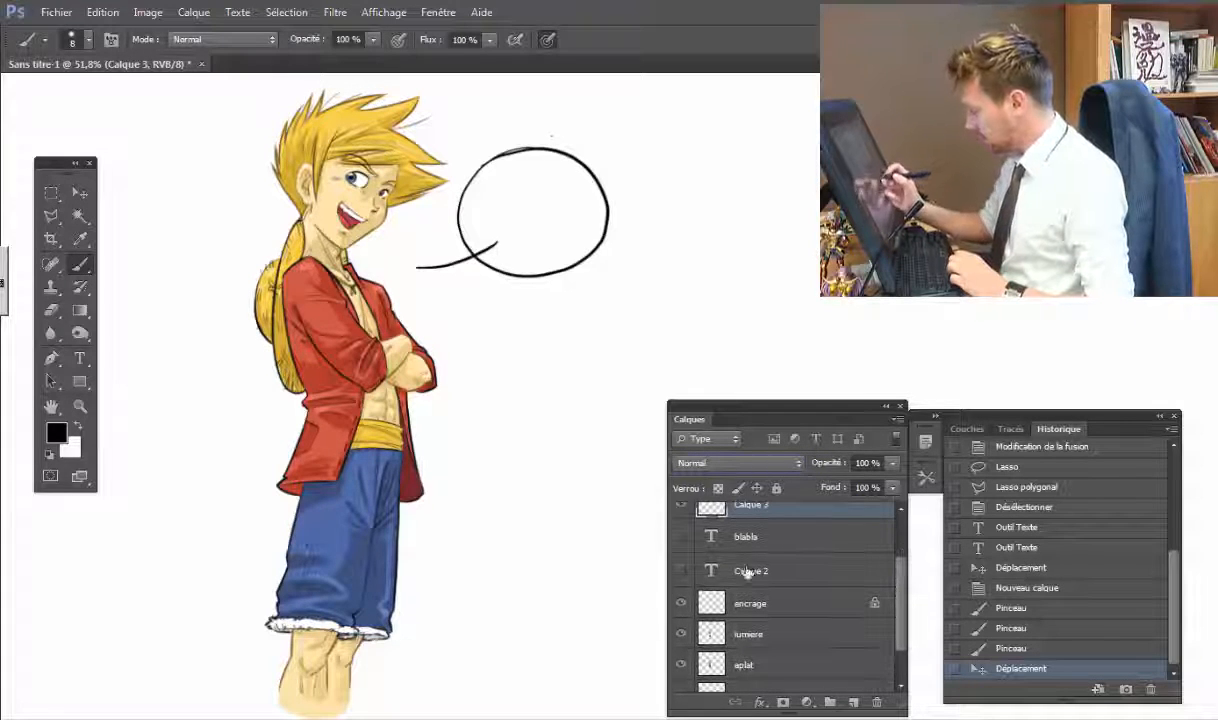
click(681, 603)
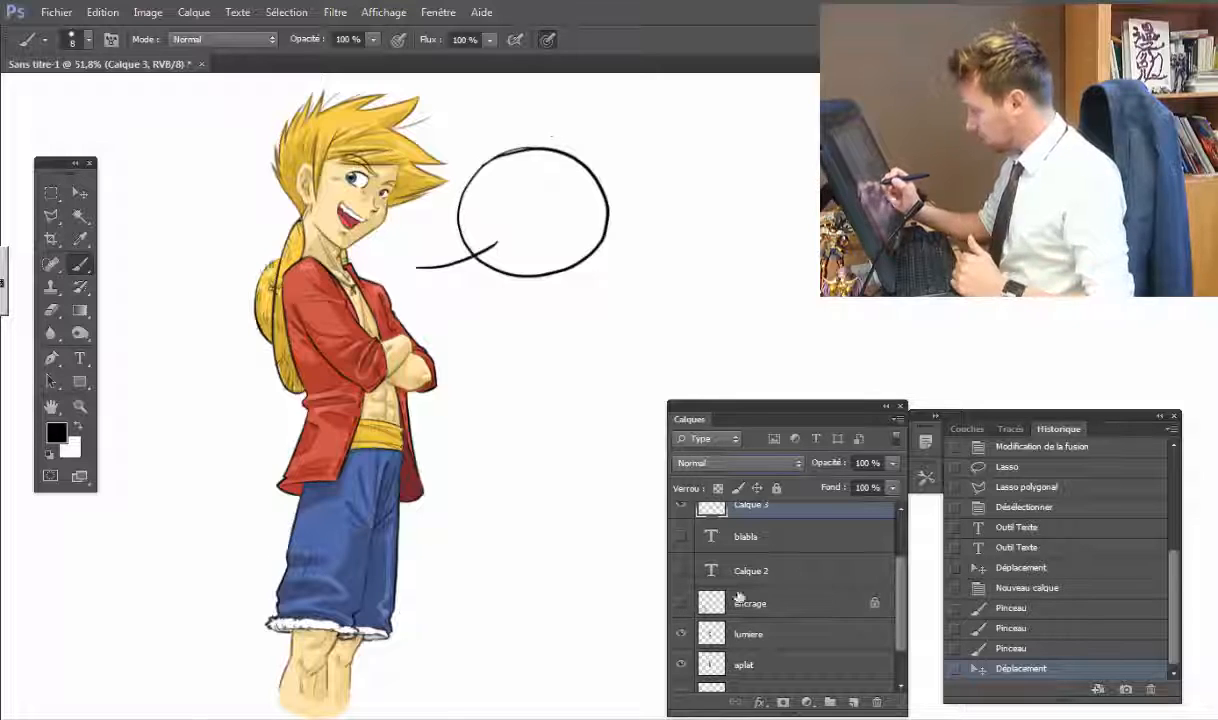
click(680, 605)
Step: Compare the character's colouring up close with and without the lumiere layer, leaving that layer shown
click(681, 634)
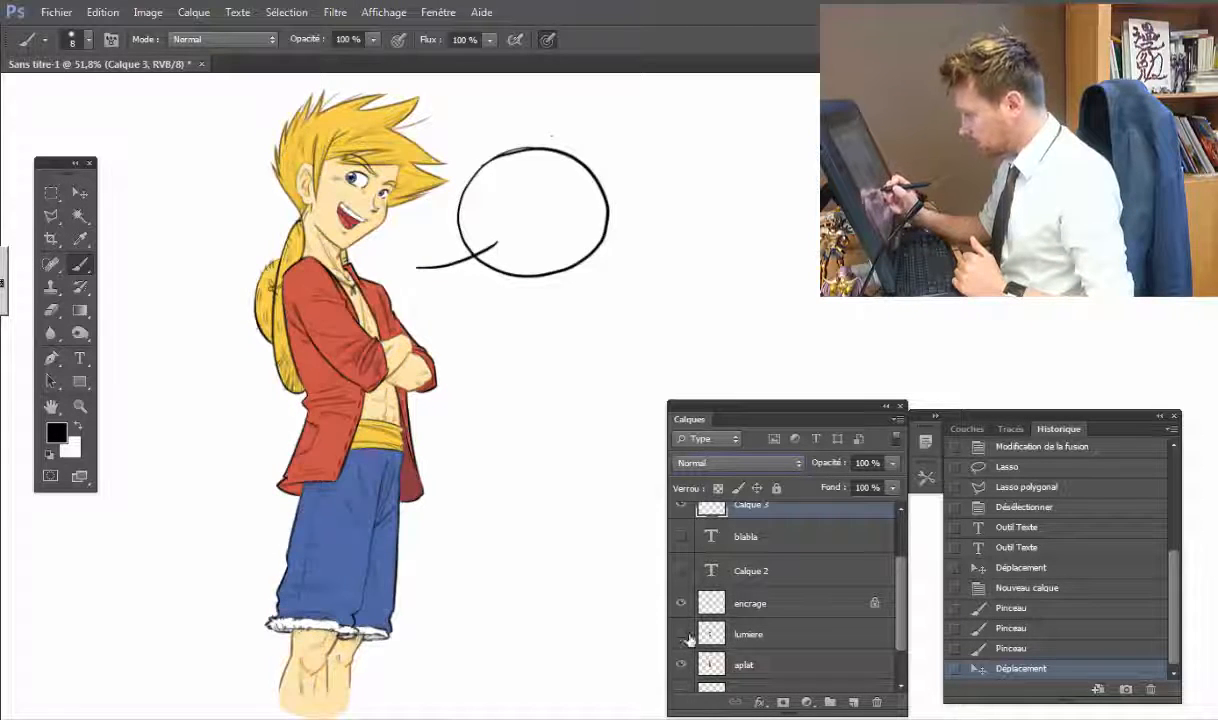
click(80, 406)
drag(325, 269, 430, 369)
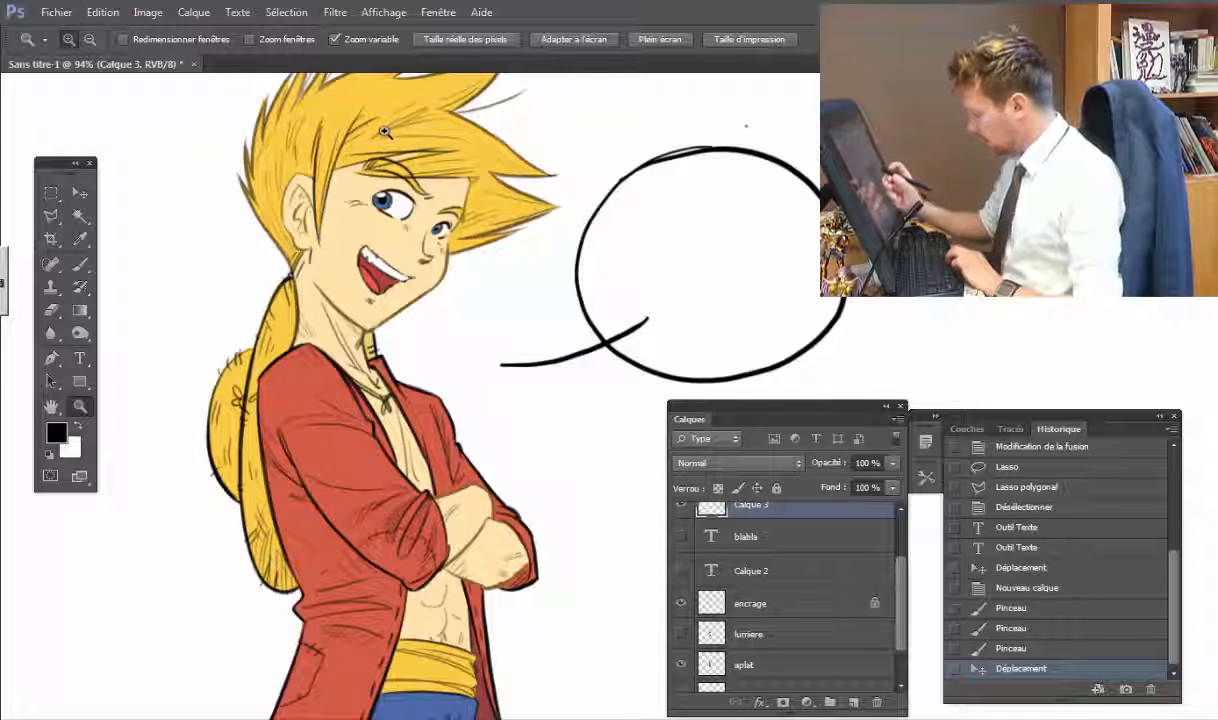
click(682, 635)
click(682, 635)
click(682, 635)
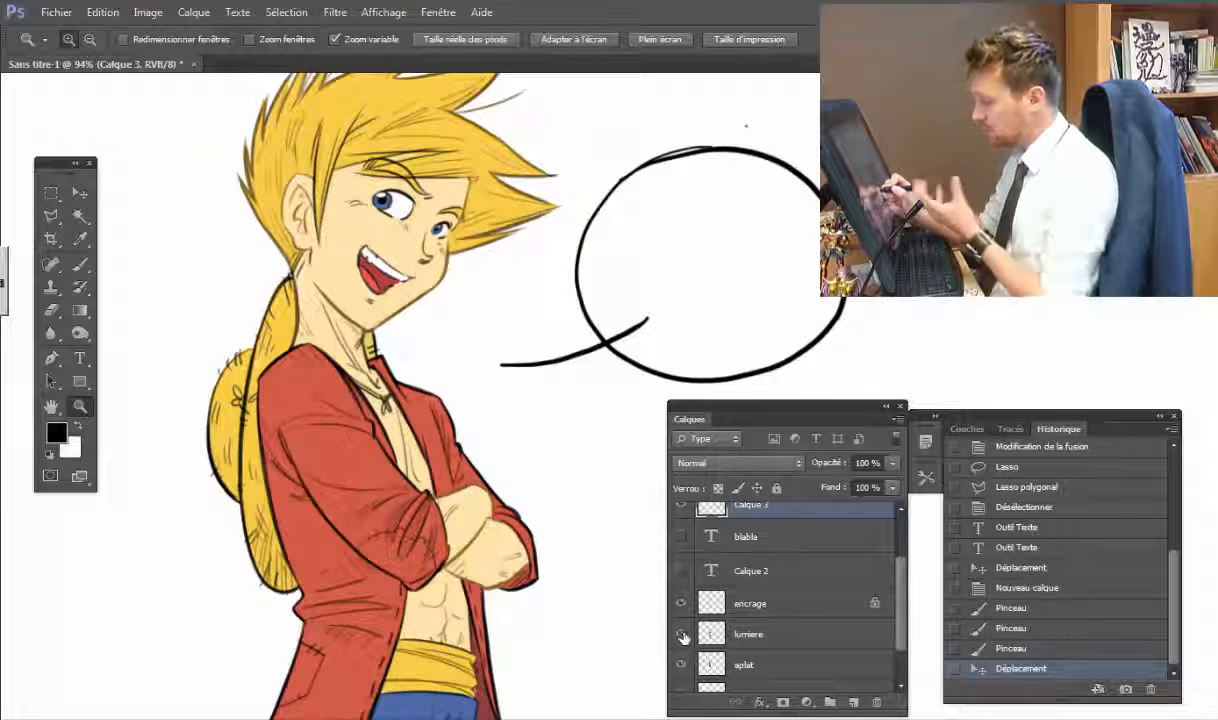
click(682, 635)
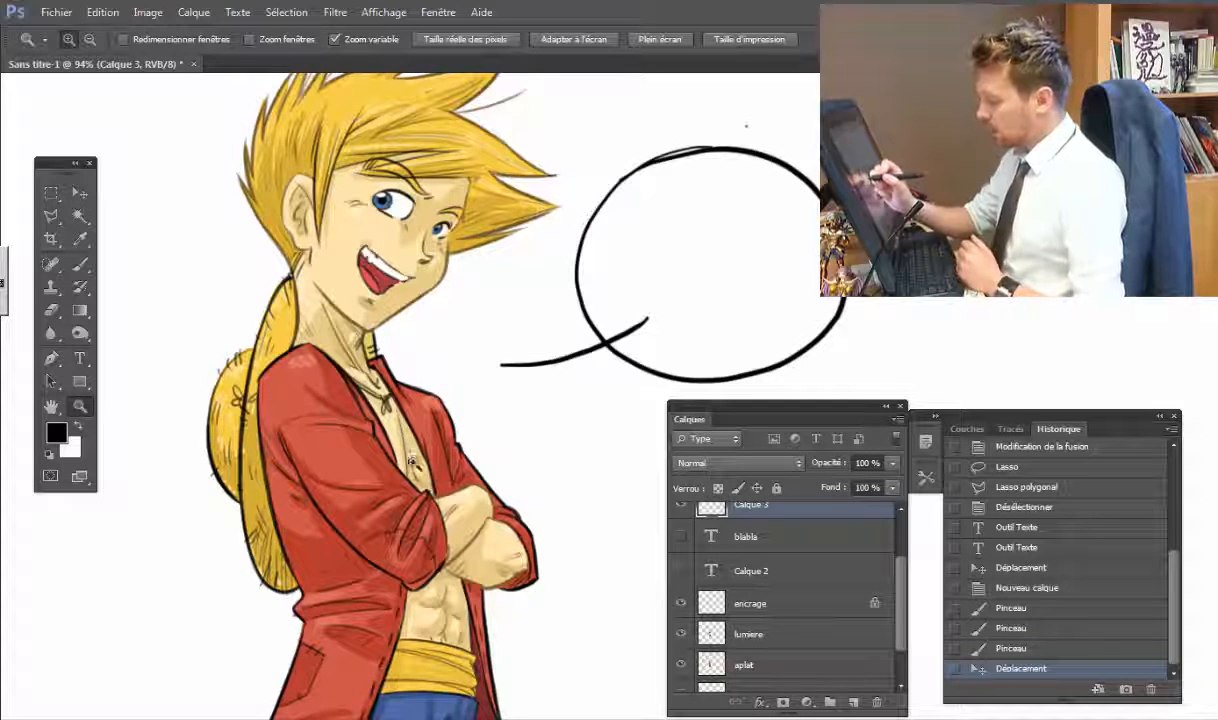
drag(416, 476, 340, 362)
drag(413, 552, 440, 529)
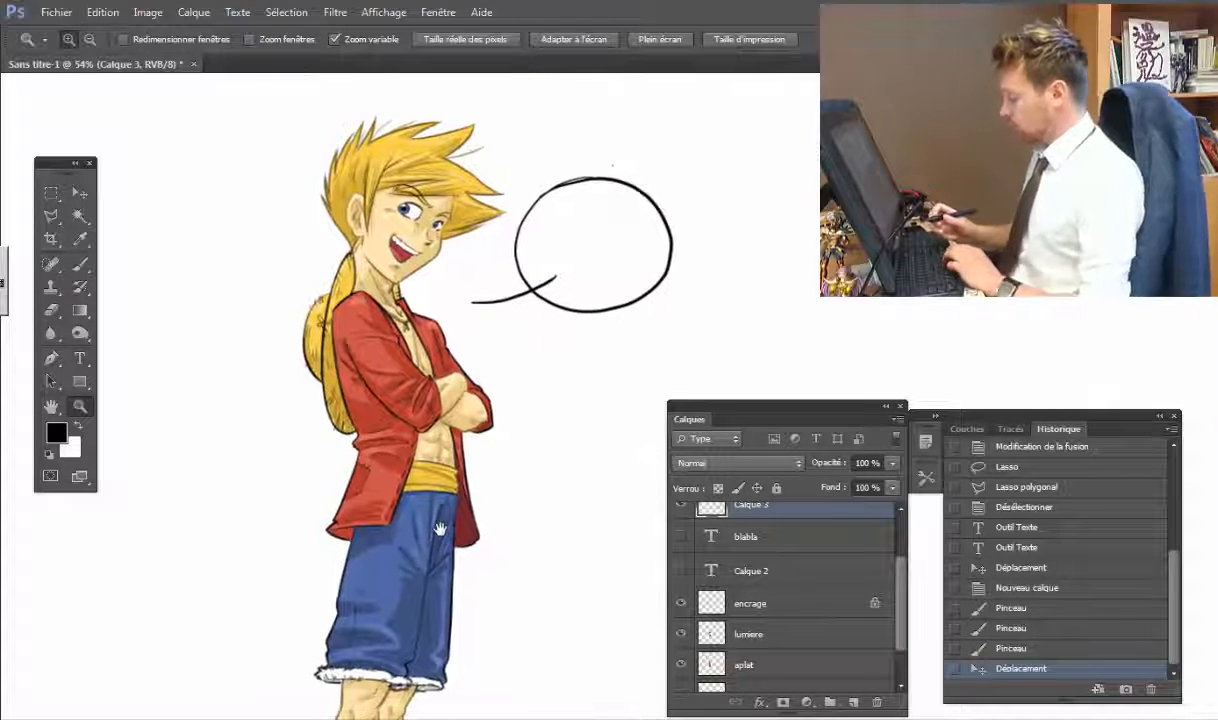